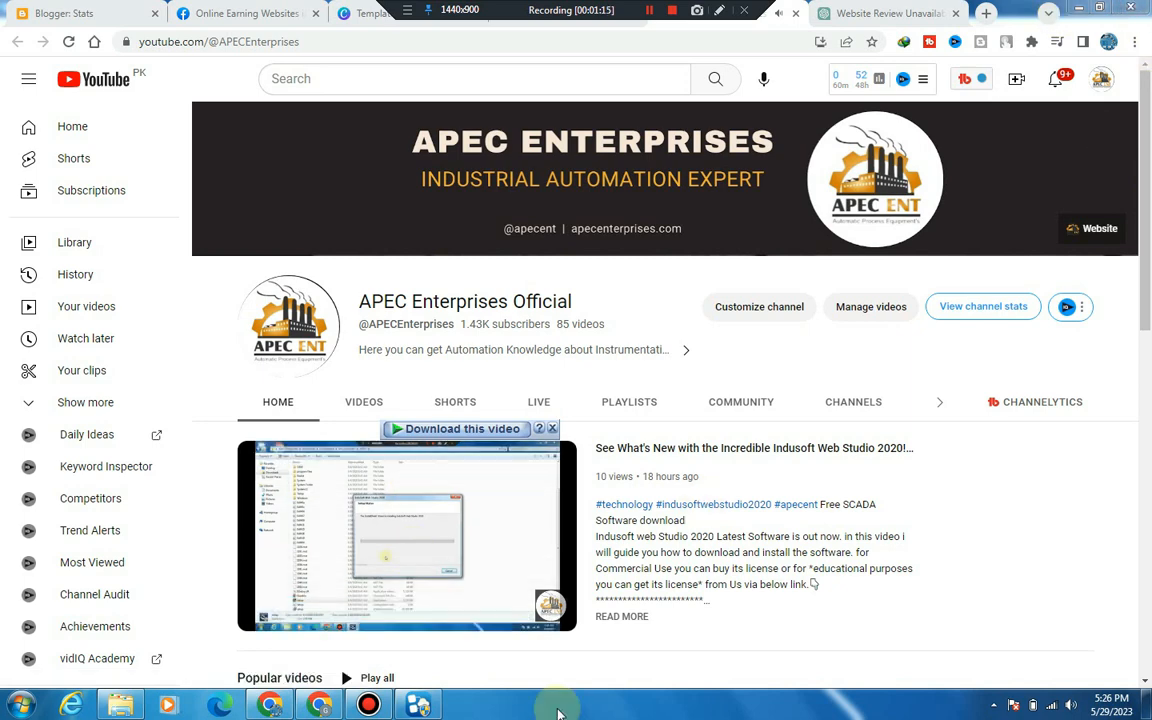
Switch to Haiwell Cloud Scada and create a new project named Alarm PopUp for the PC runtime platform at 1440x900.
{"action": "left_click", "coordinate": [418, 705]}
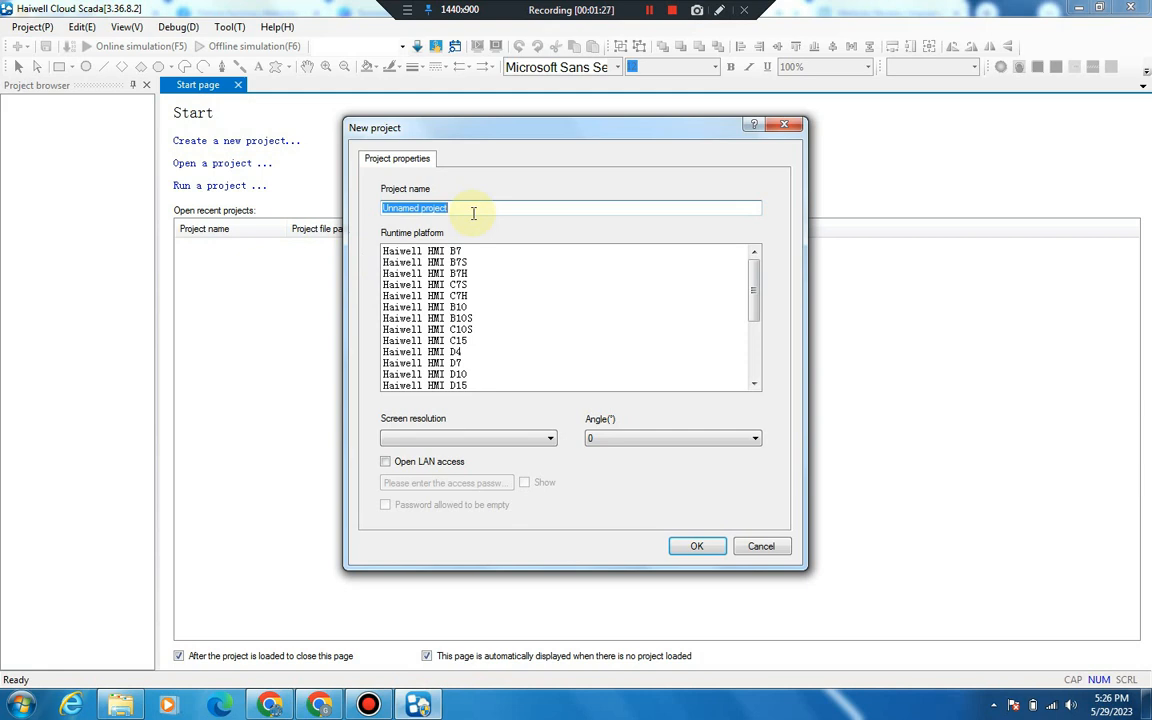
{"action": "type", "text": "Alar"}
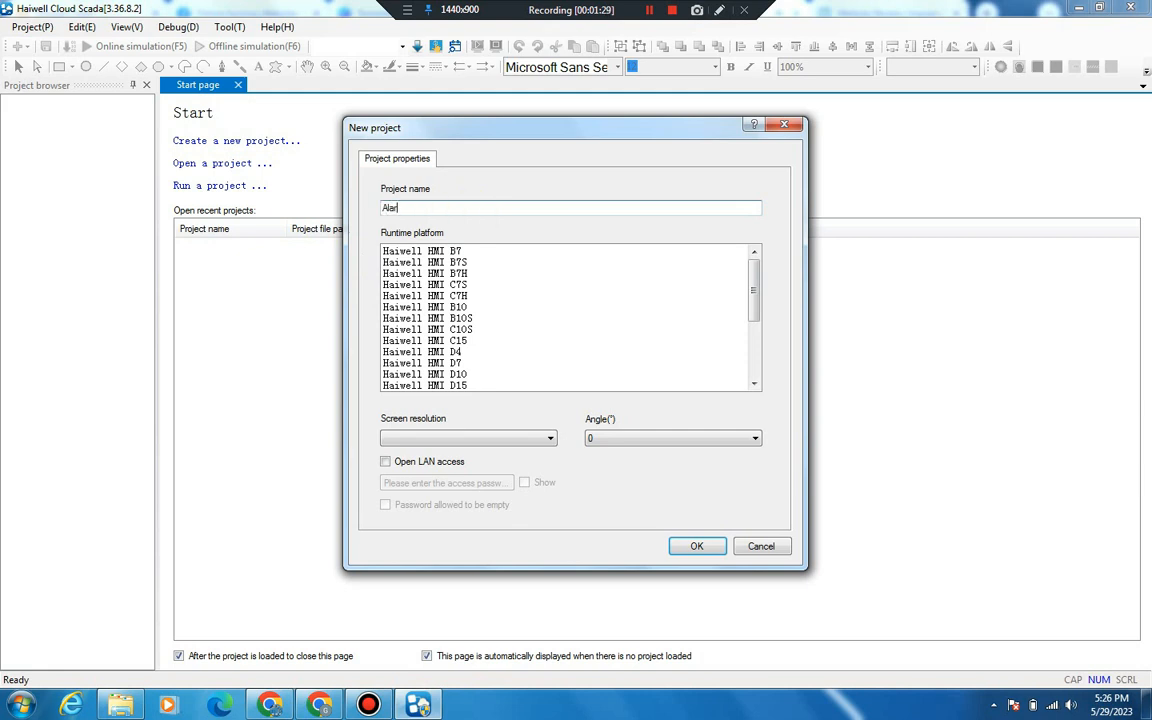
{"action": "type", "text": "m PopUp"}
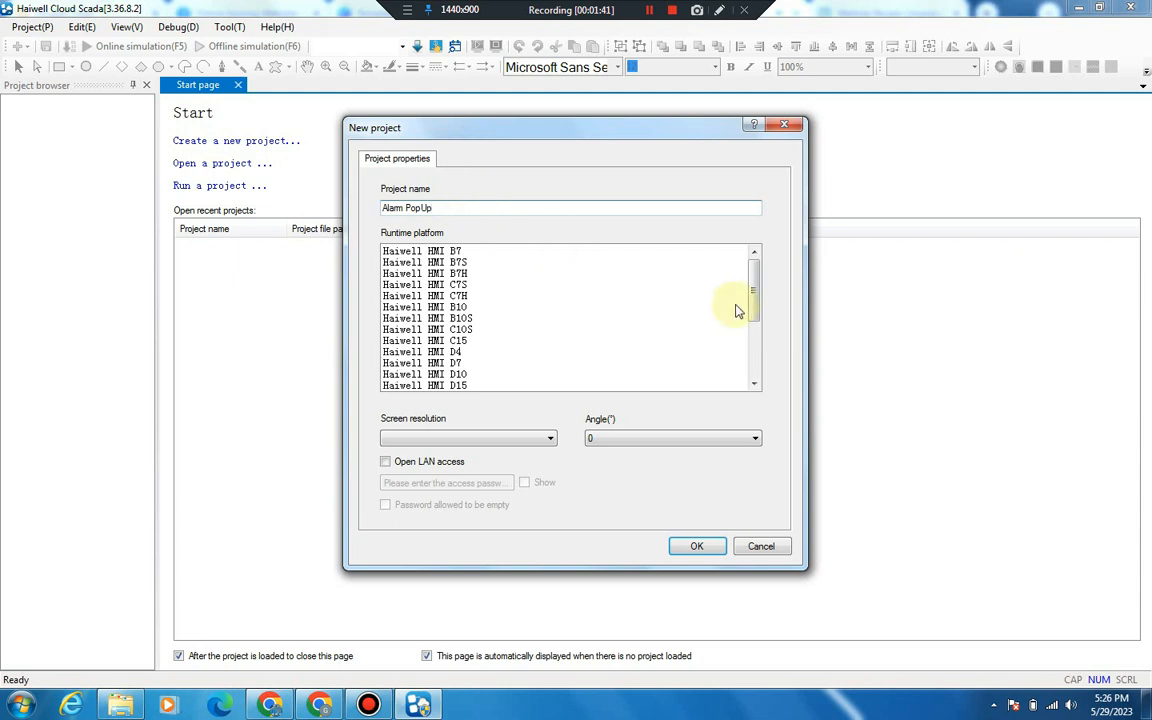
{"action": "left_click_drag", "start_coordinate": [756, 288], "coordinate": [753, 338]}
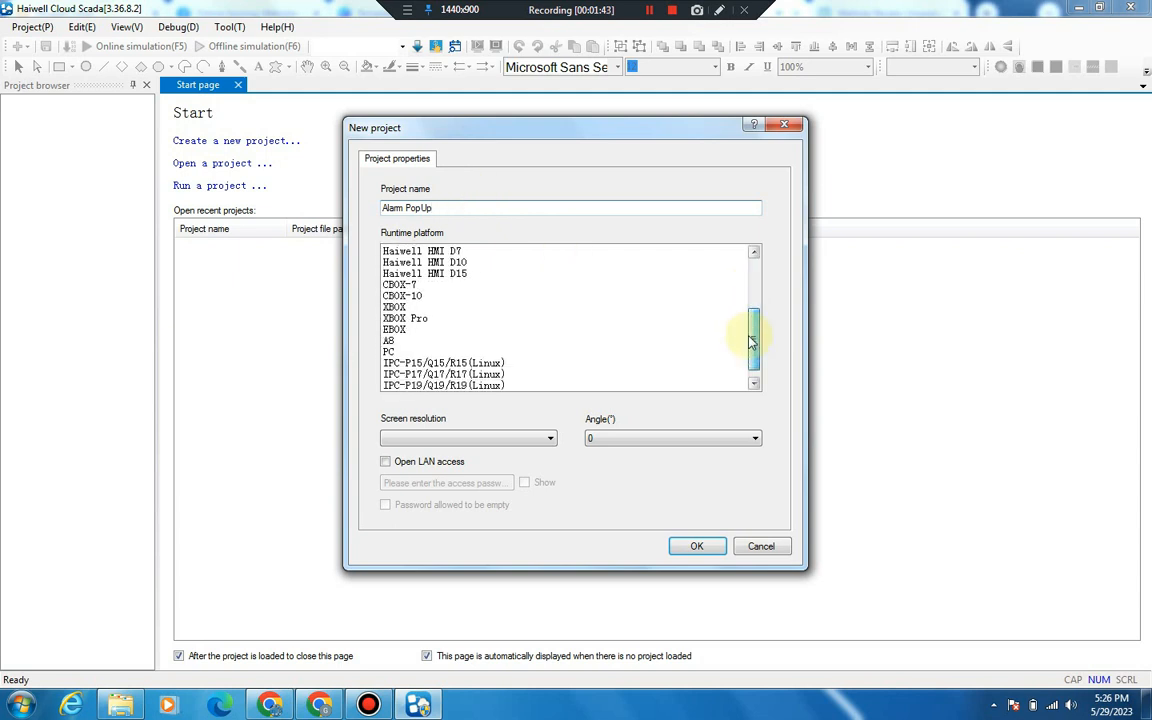
{"action": "left_click", "coordinate": [383, 354]}
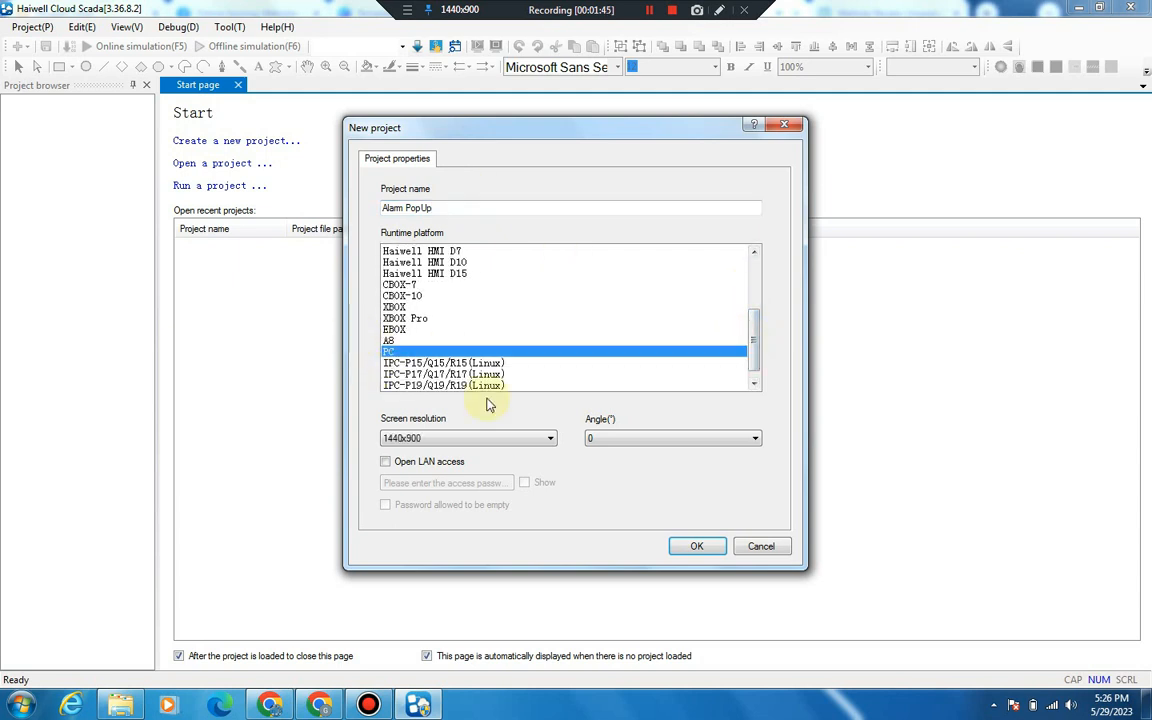
{"action": "left_click", "coordinate": [697, 546]}
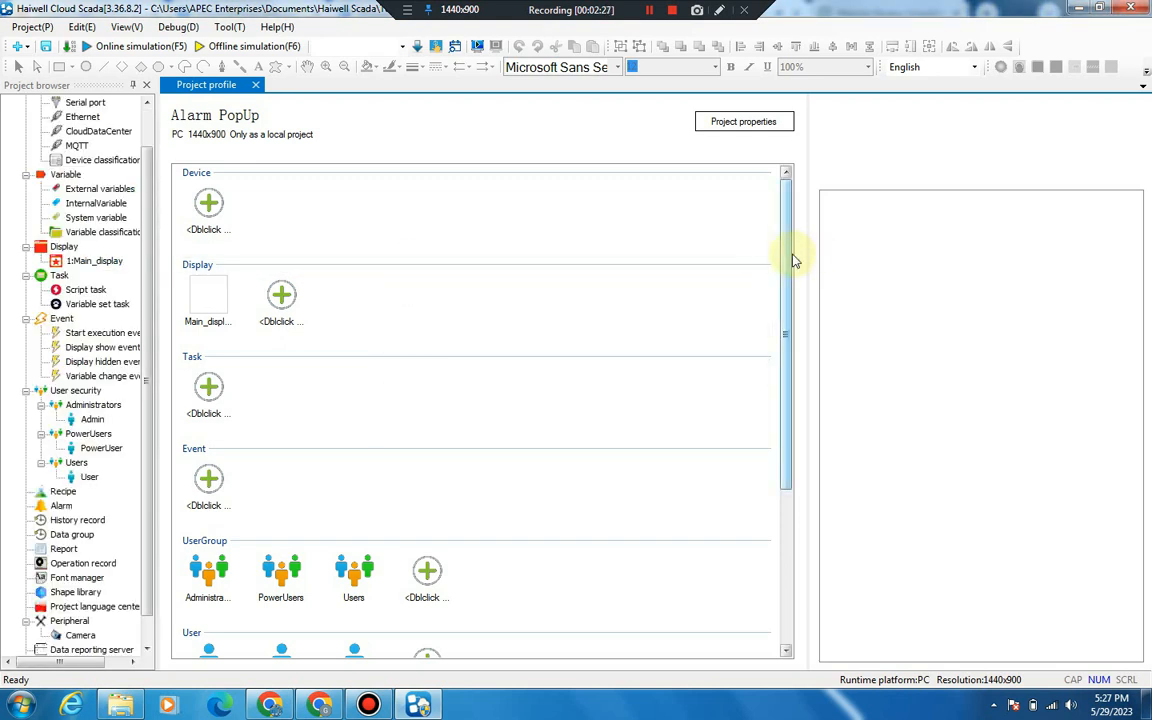
Add a HaiwellPLC device on the Serial (COM) interface and open its variable table for defining variables.
{"action": "left_click_drag", "start_coordinate": [146, 209], "coordinate": [156, 115]}
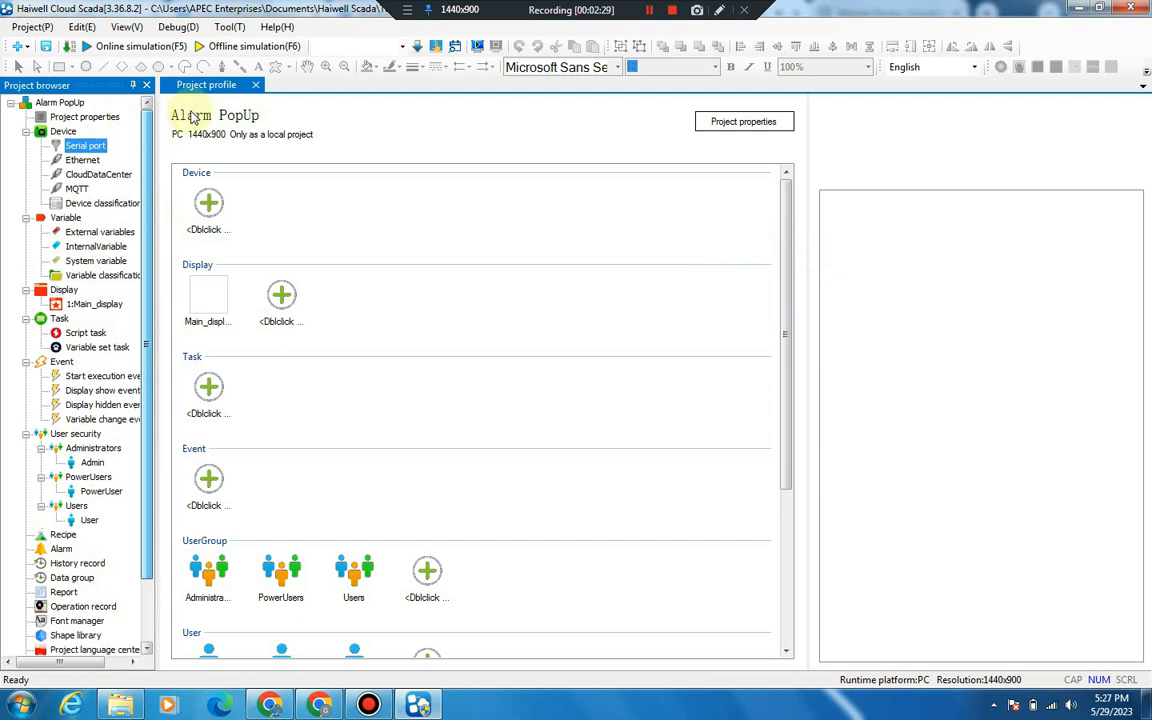
{"action": "left_click", "coordinate": [208, 207]}
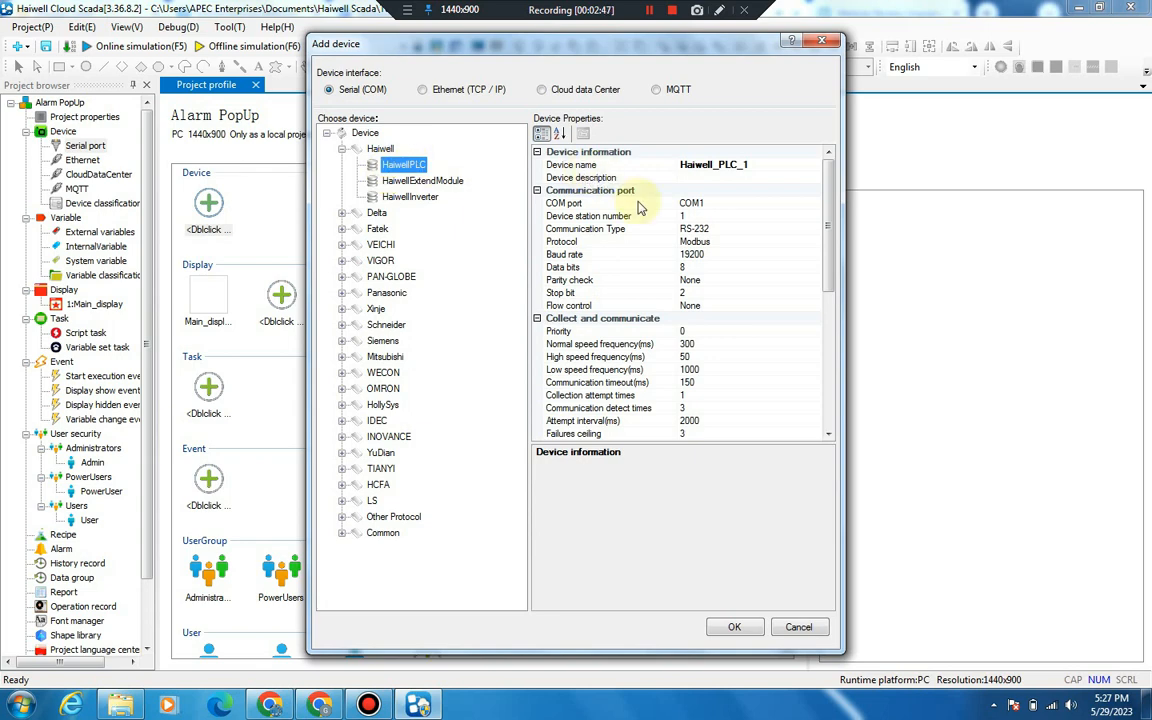
{"action": "left_click", "coordinate": [737, 627]}
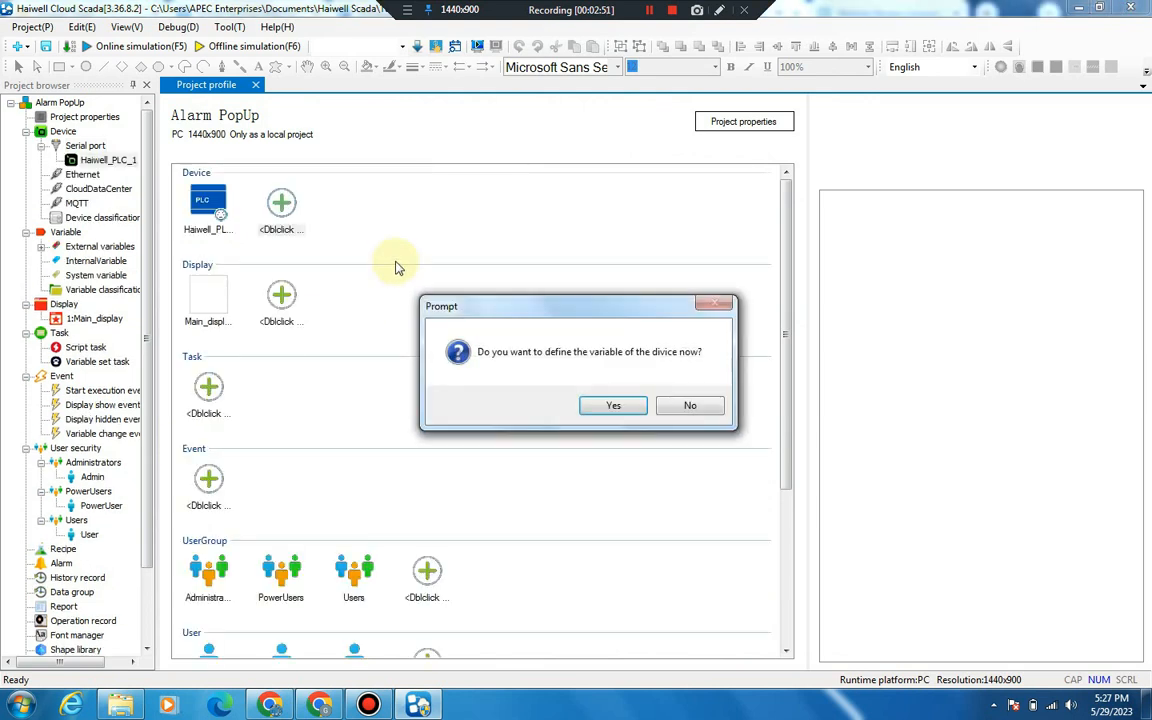
{"action": "left_click", "coordinate": [615, 406]}
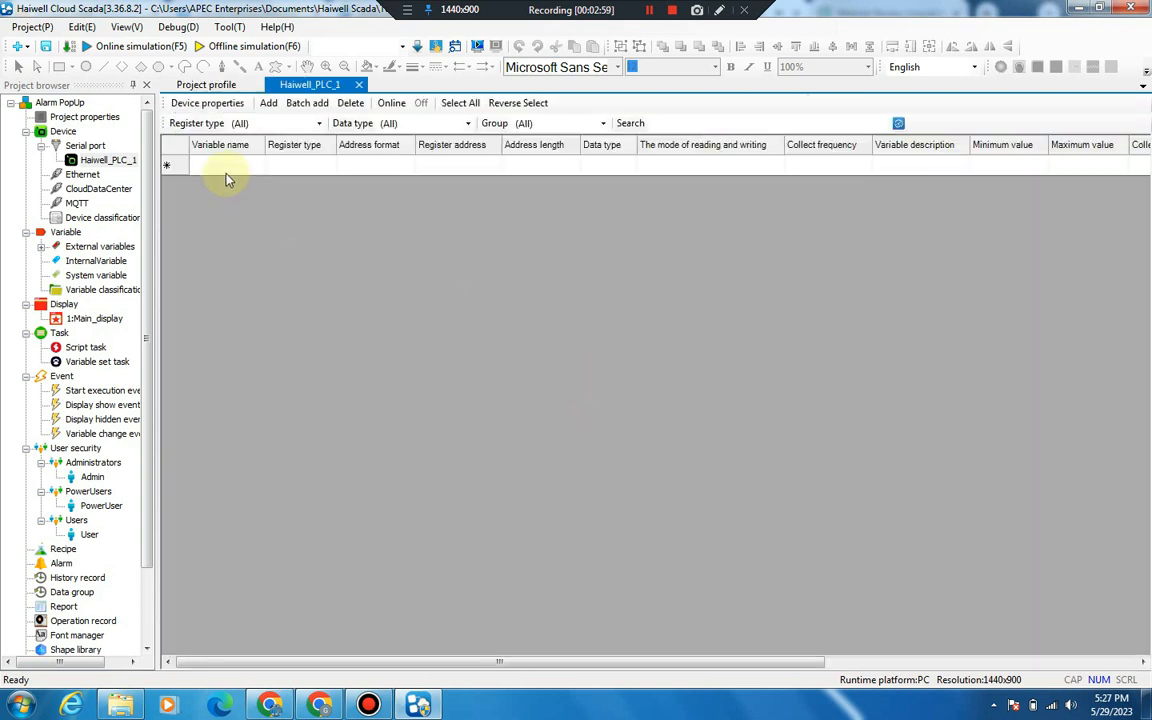
Add a variable named Bit_1 to the PLC device's variable table.
{"action": "left_click", "coordinate": [228, 167]}
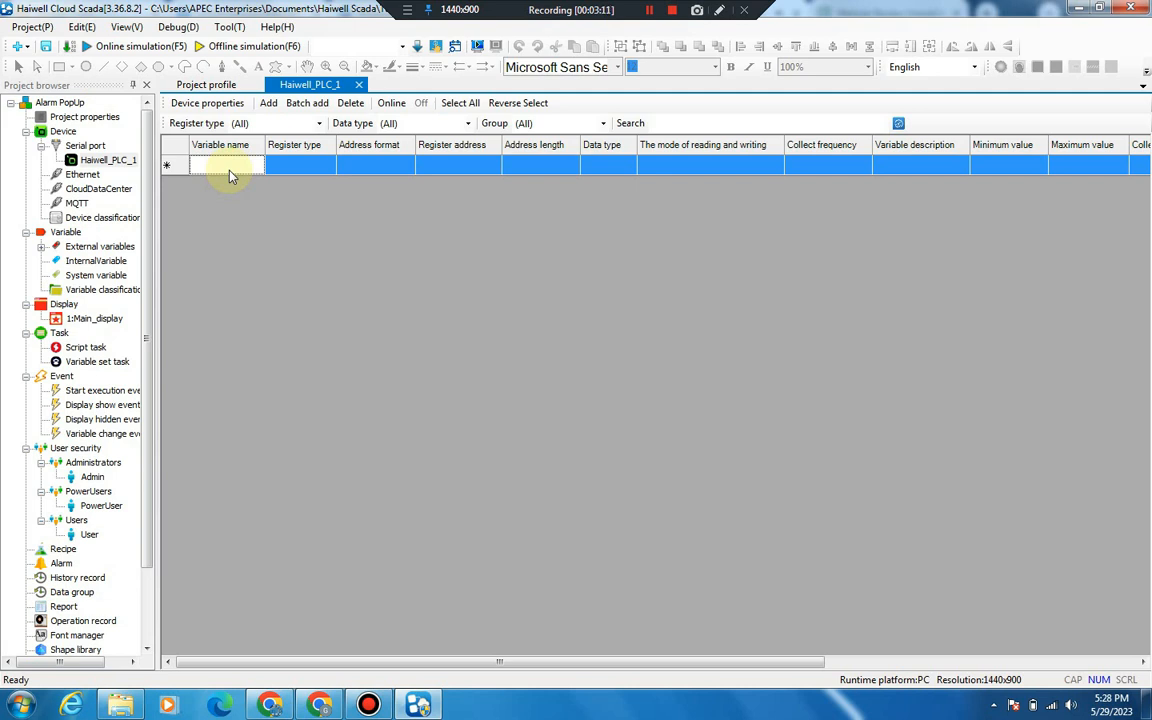
{"action": "type", "text": "B"}
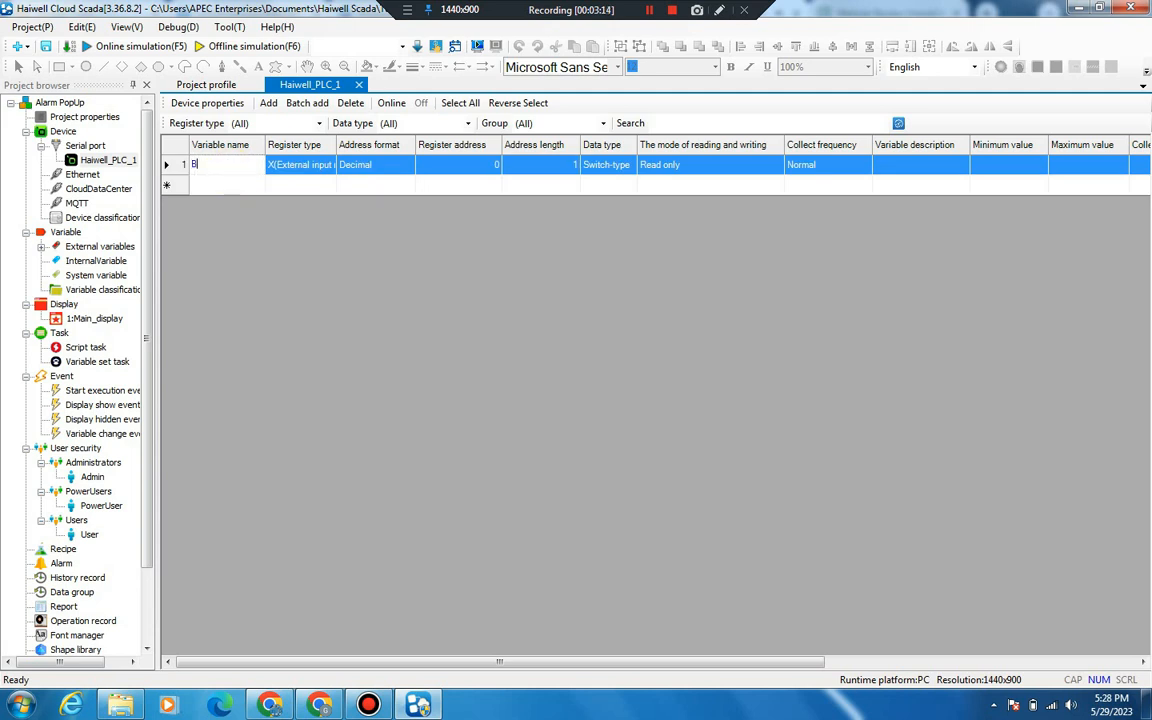
{"action": "type", "text": "it 1"}
{"action": "key", "text": "BackSpace"}
{"action": "type", "text": "_1"}
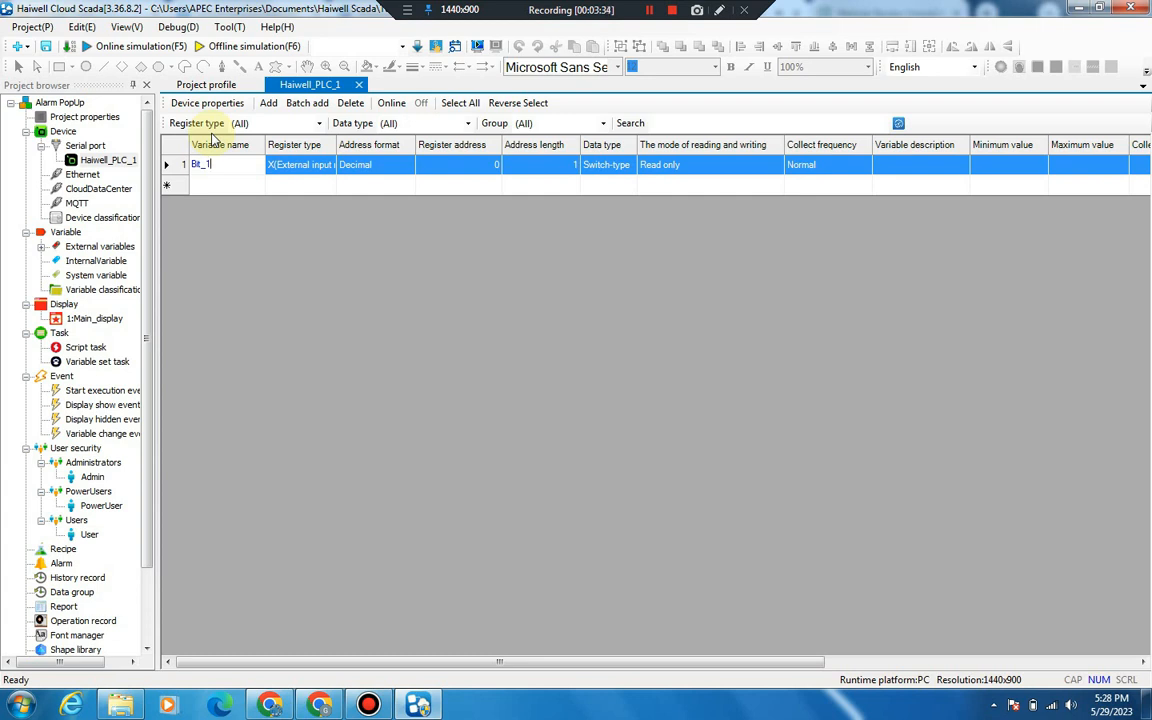
{"action": "left_click", "coordinate": [650, 12]}
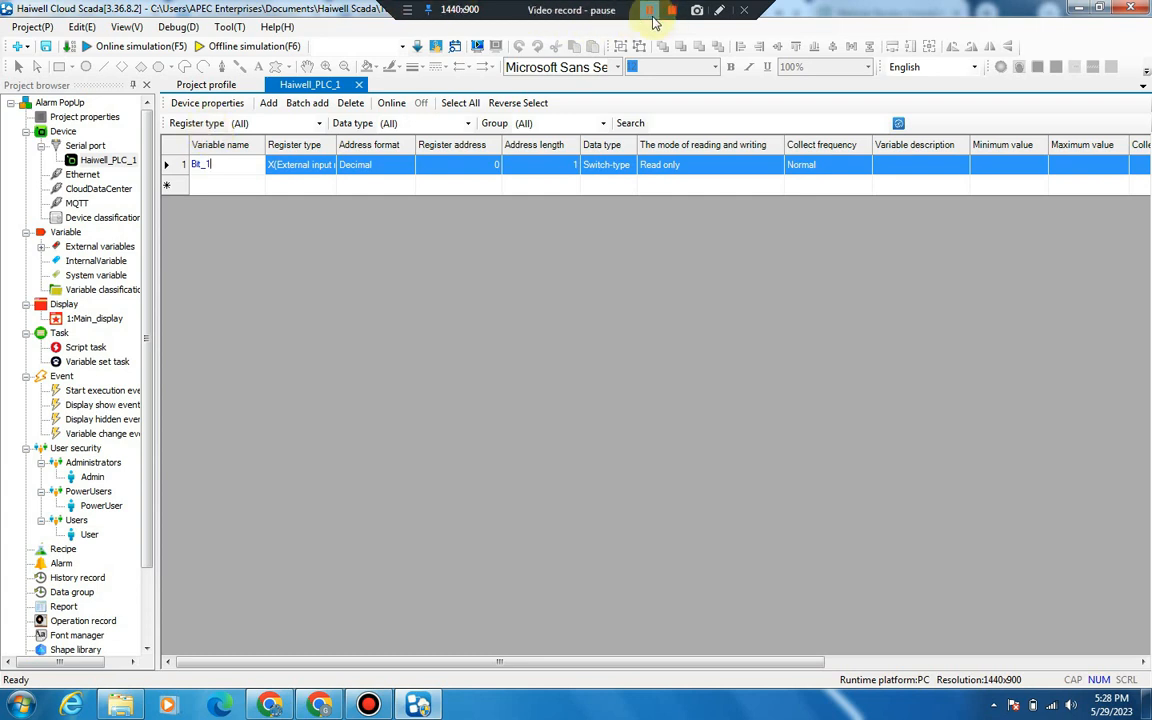
{"action": "left_click", "coordinate": [650, 12]}
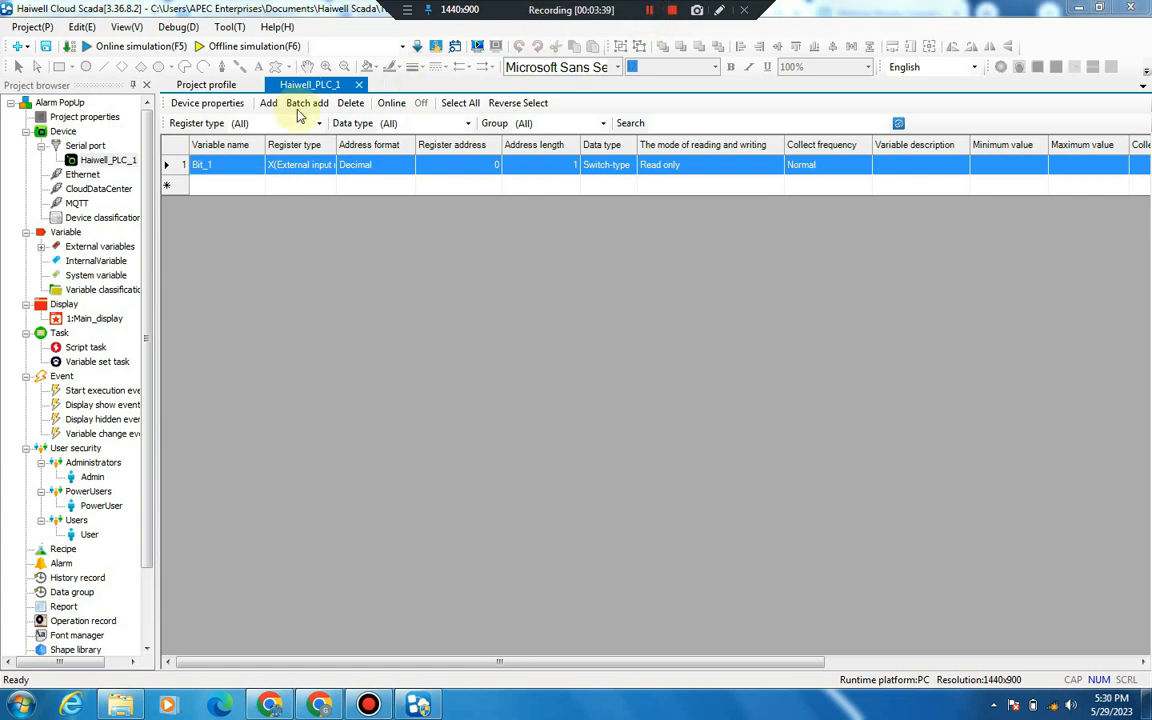
Set the Bit_1 variable's register type to M(Auxiliary relay), keep the current Windows color scheme, and close the variable table.
{"action": "left_click", "coordinate": [322, 167]}
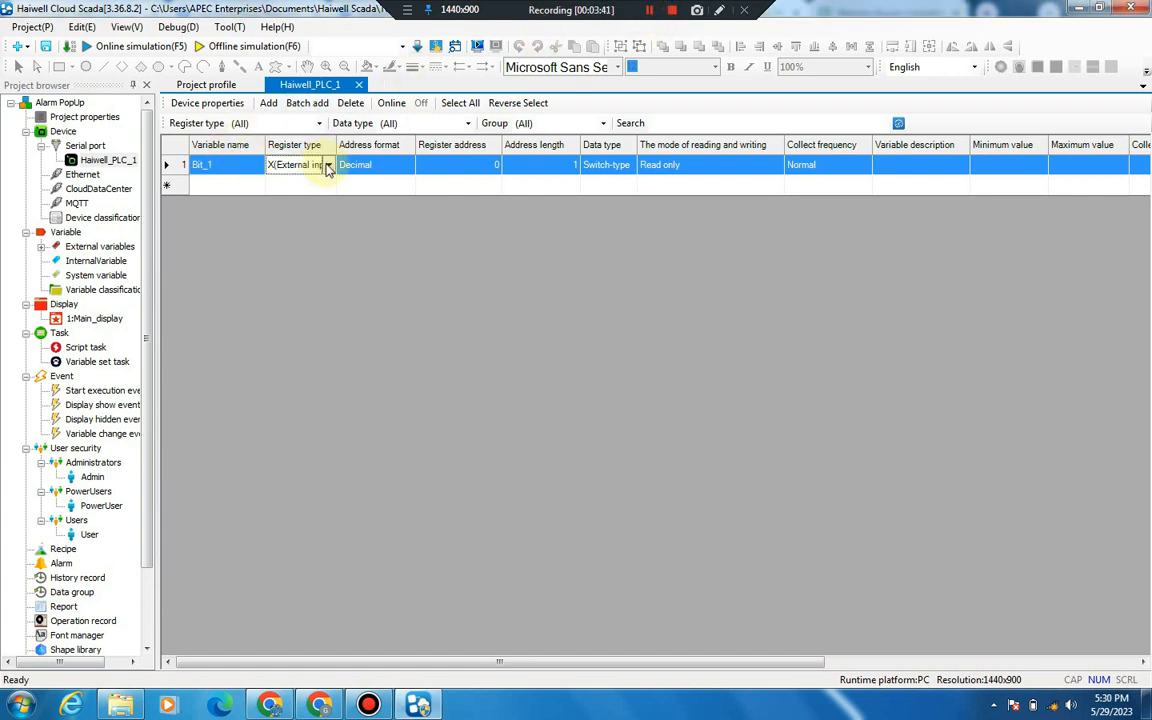
{"action": "left_click", "coordinate": [328, 167]}
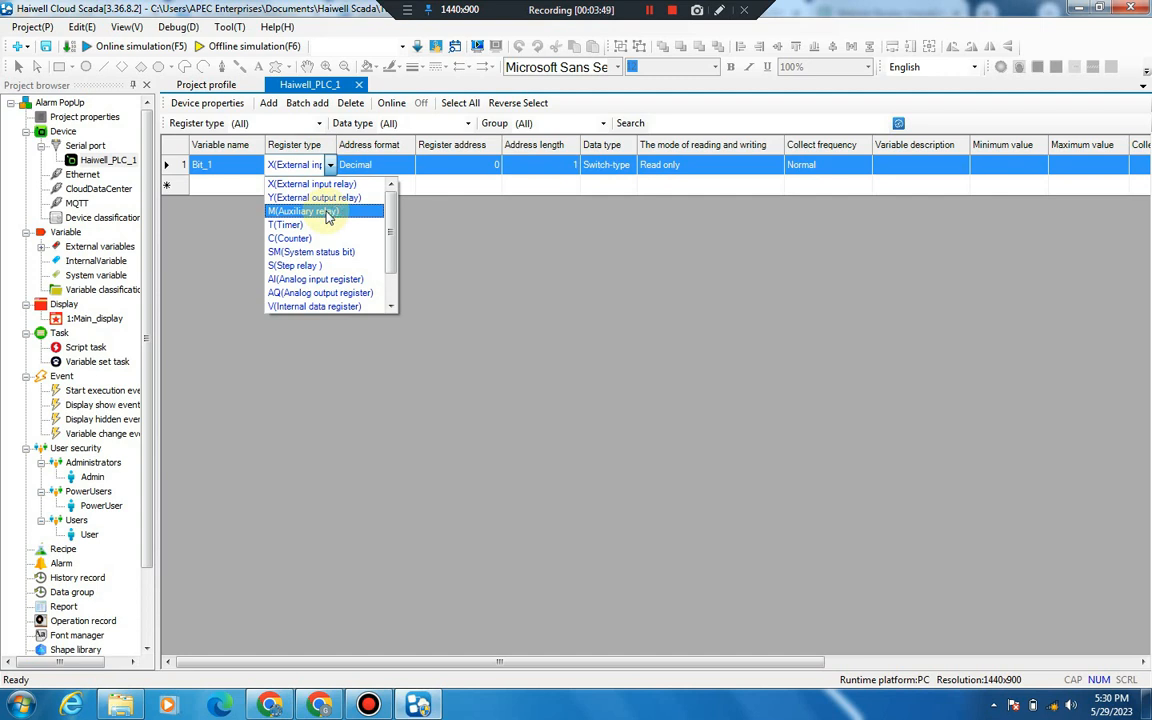
{"action": "left_click", "coordinate": [327, 215]}
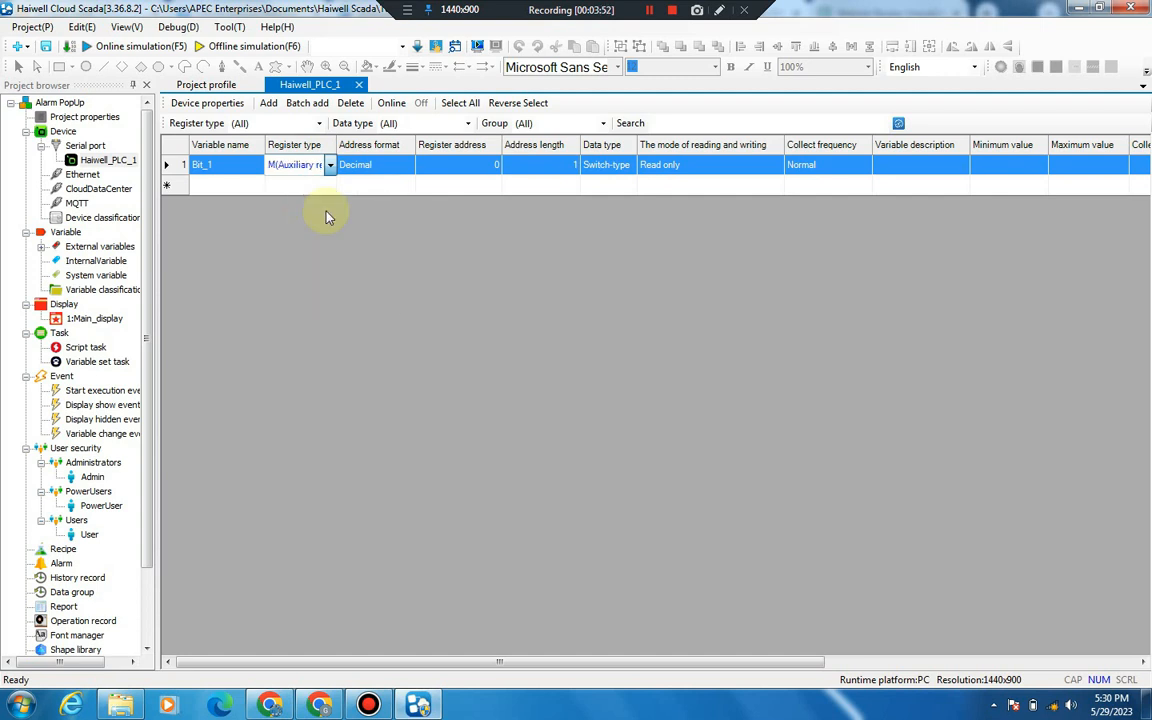
{"action": "left_click", "coordinate": [384, 170]}
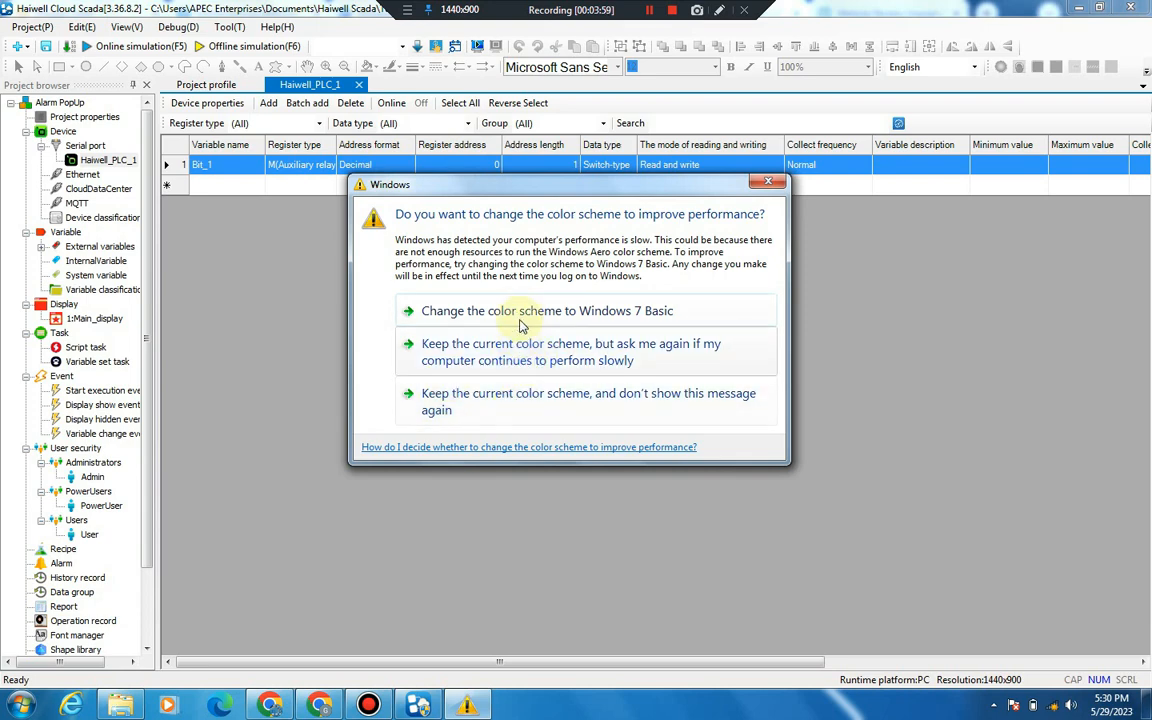
{"action": "left_click", "coordinate": [452, 347]}
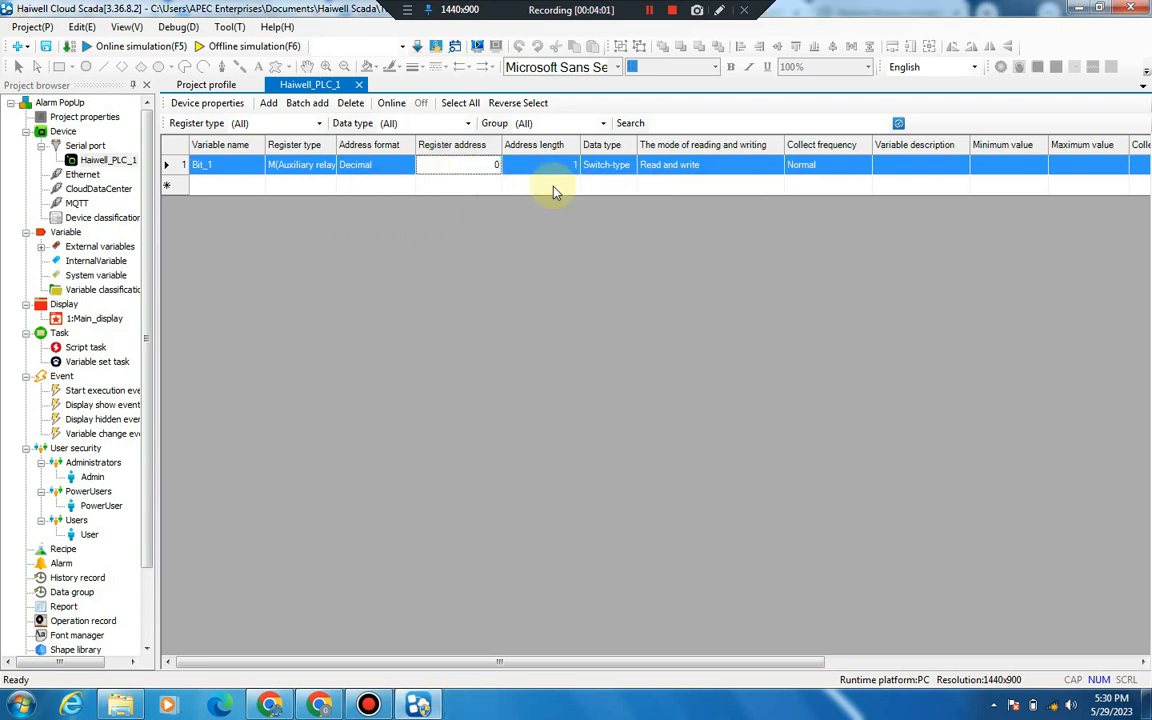
{"action": "left_click", "coordinate": [460, 185]}
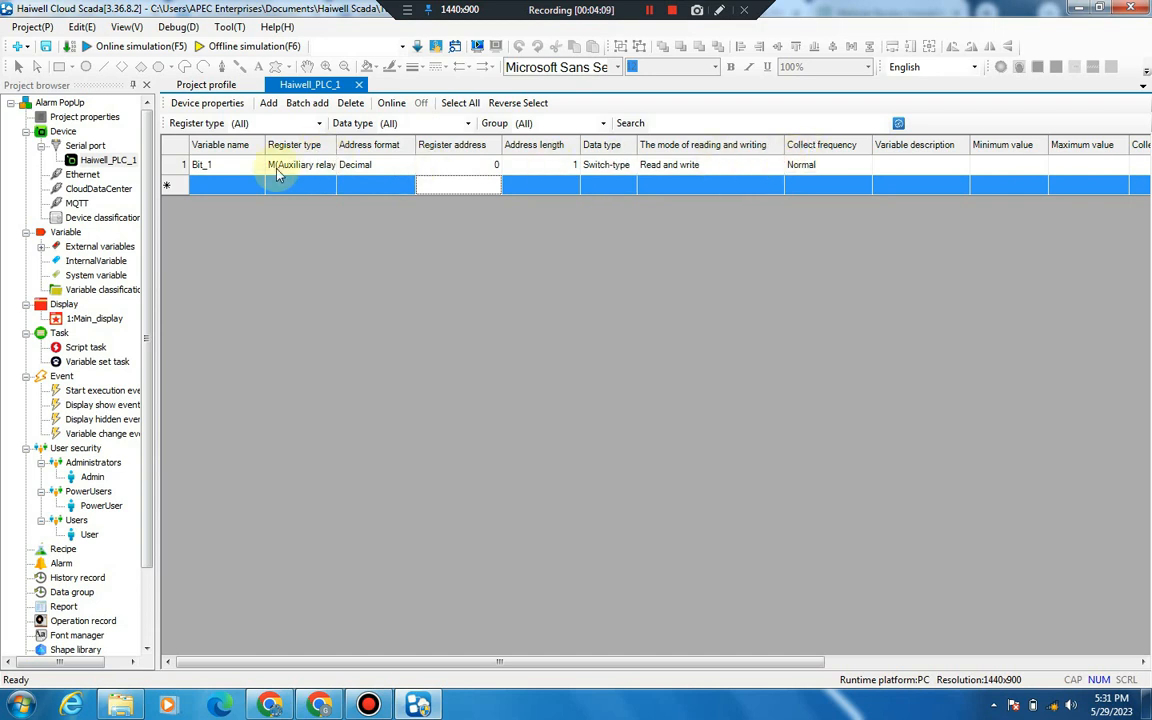
{"action": "left_click", "coordinate": [360, 85]}
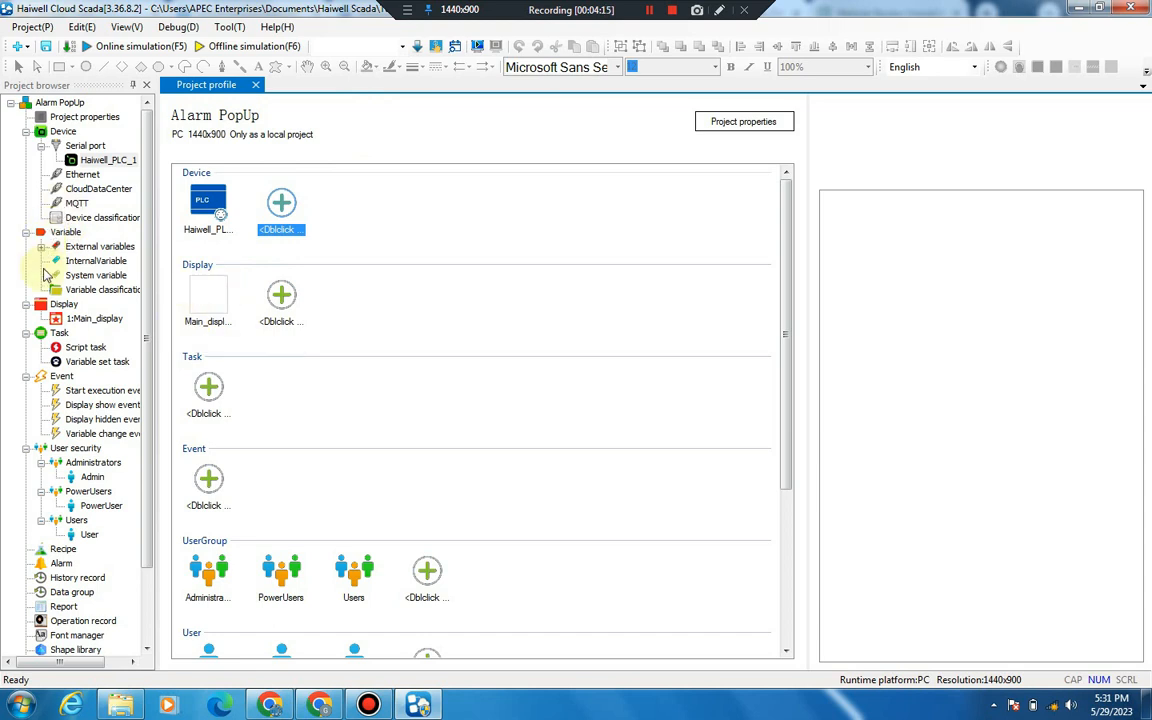
Open Main_display and place a Text component from the functional components near the upper middle of the canvas, at about (412, 104).
{"action": "left_click", "coordinate": [90, 319]}
{"action": "left_click", "coordinate": [215, 292]}
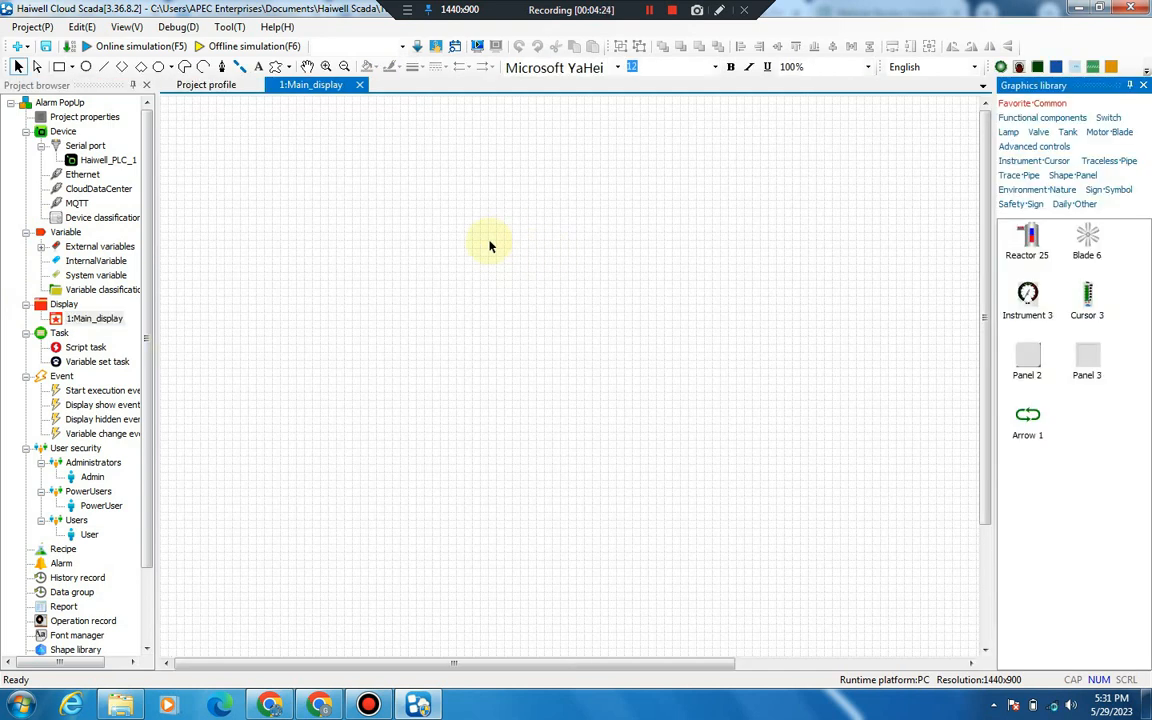
{"action": "left_click", "coordinate": [1034, 119]}
{"action": "scroll", "coordinate": [1080, 489], "scroll_direction": "down", "scroll_amount": 1}
{"action": "left_click", "coordinate": [1088, 524]}
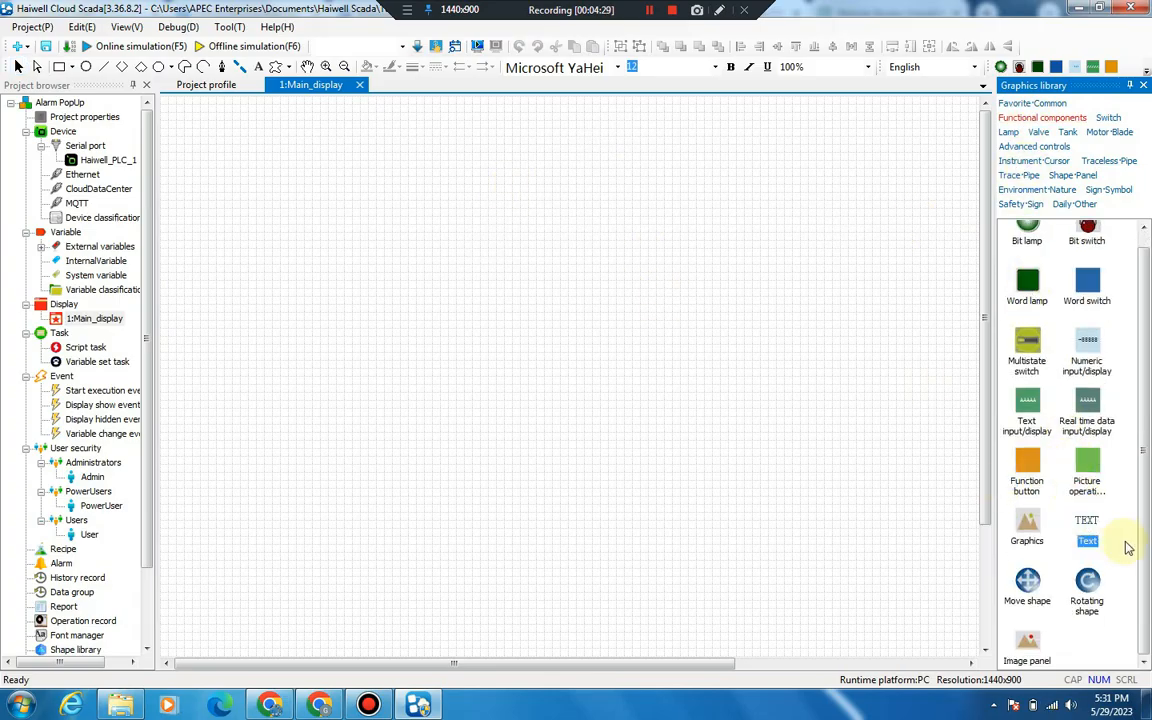
{"action": "left_click", "coordinate": [1089, 531]}
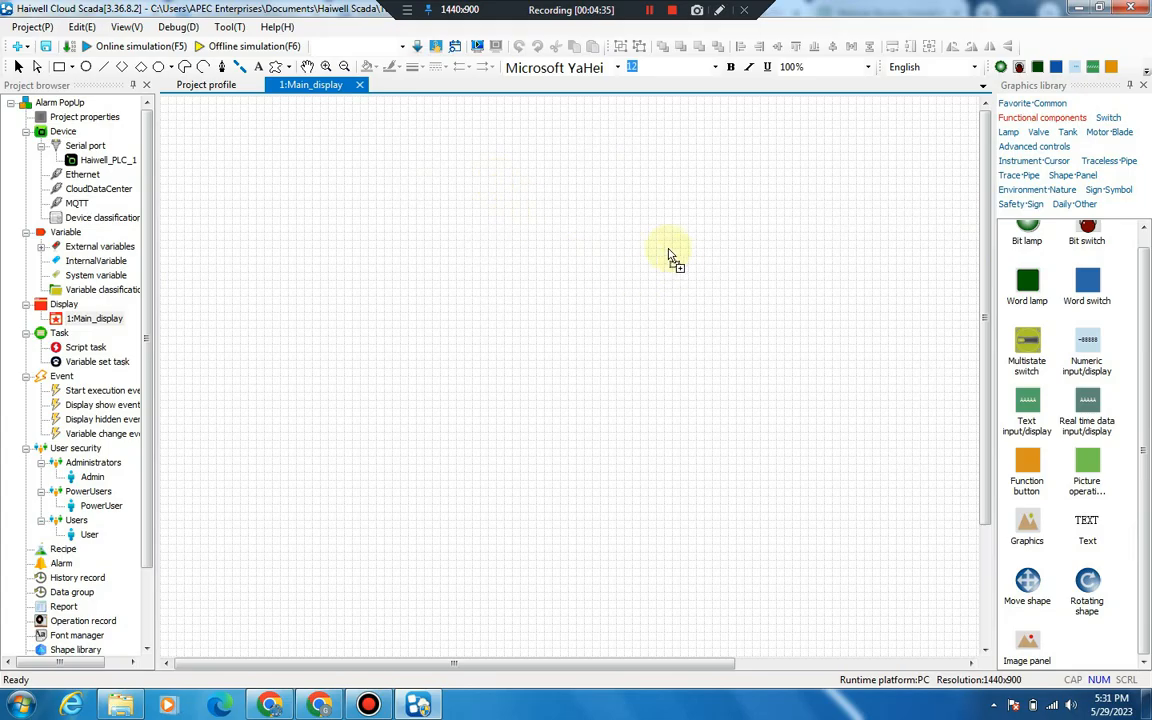
{"action": "left_click", "coordinate": [524, 202]}
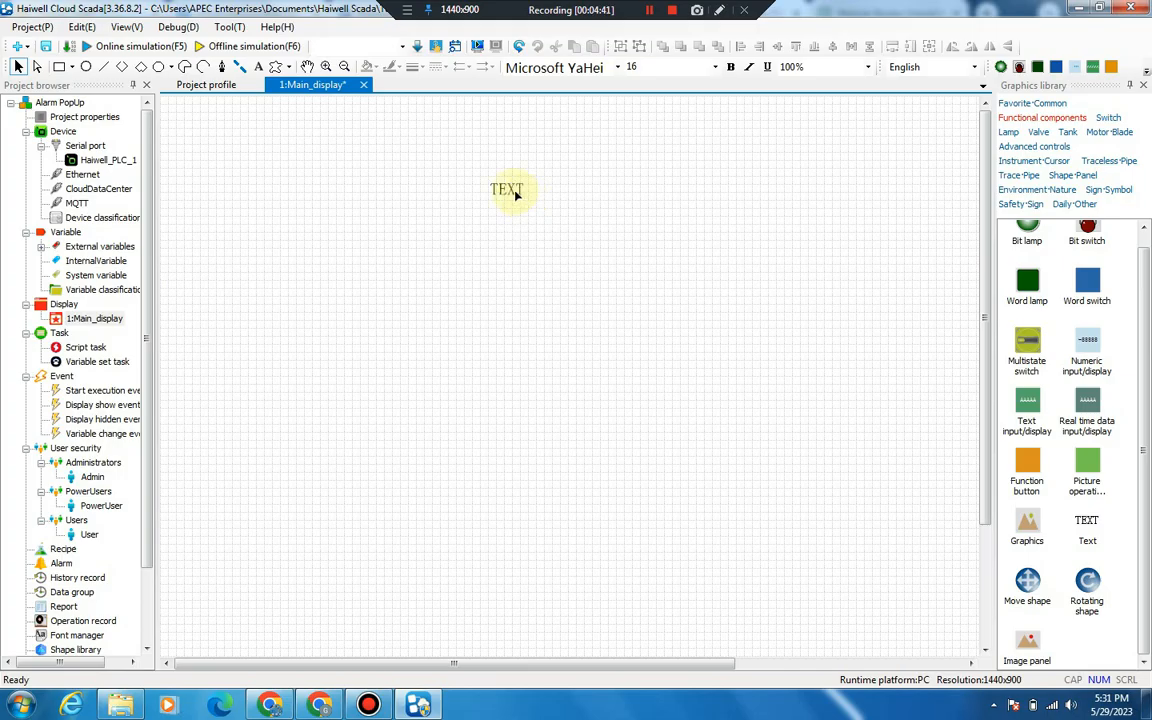
Change the content of the placed text component to "Alarm POP UP".
{"action": "left_click", "coordinate": [516, 194]}
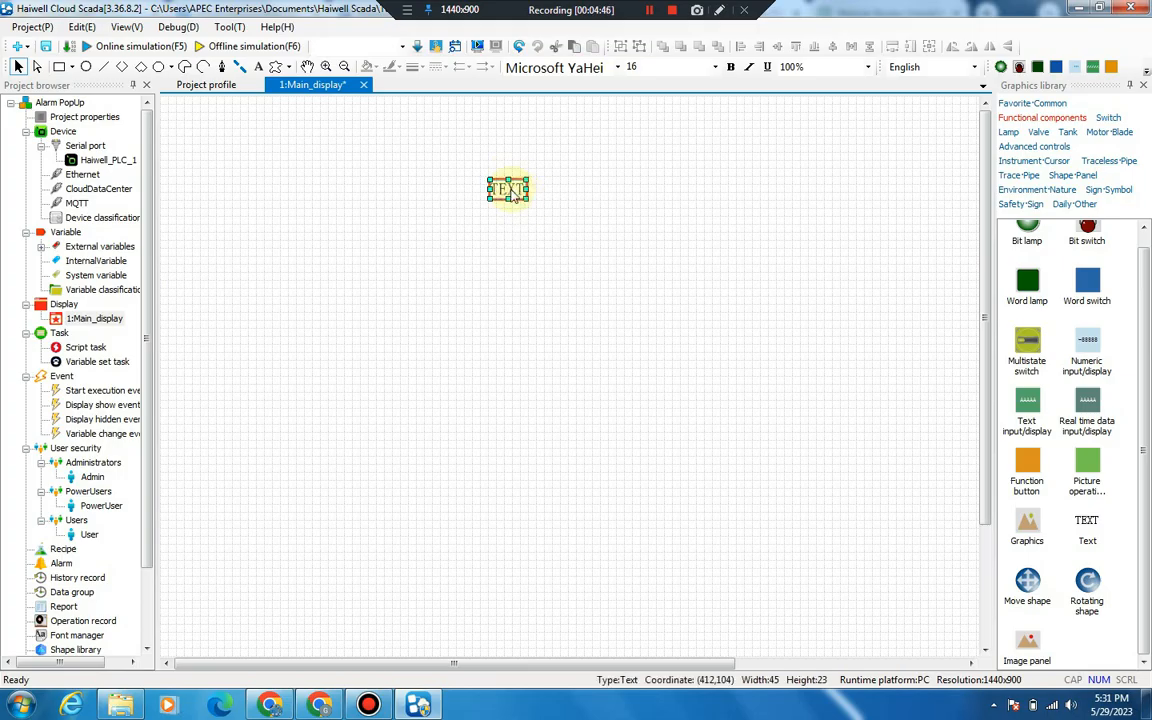
{"action": "double_click", "coordinate": [516, 194]}
{"action": "key", "text": "ctrl+a"}
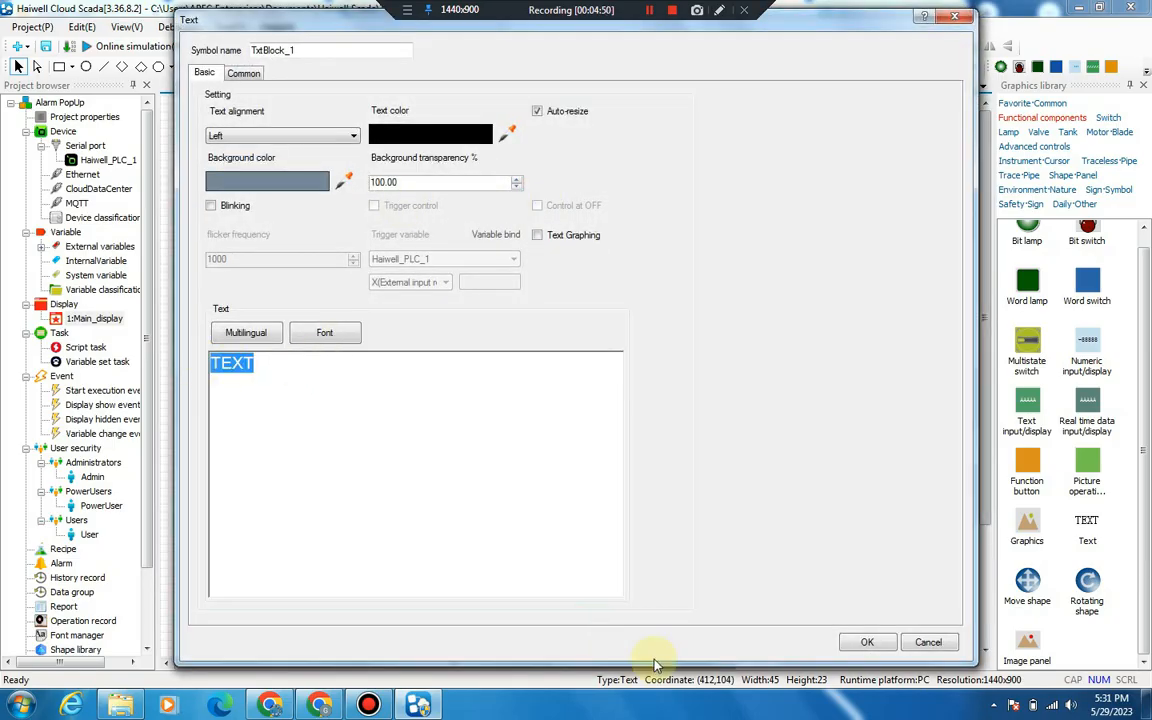
{"action": "type", "text": "Alarm POP UP"}
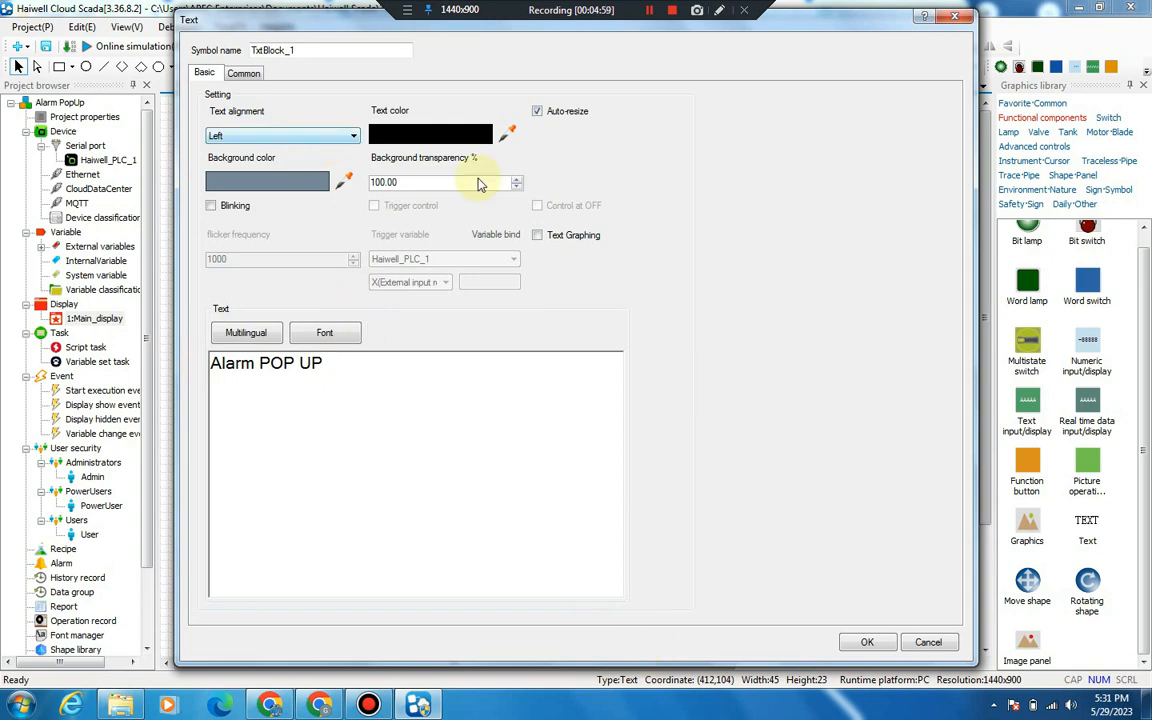
{"action": "left_click", "coordinate": [867, 642]}
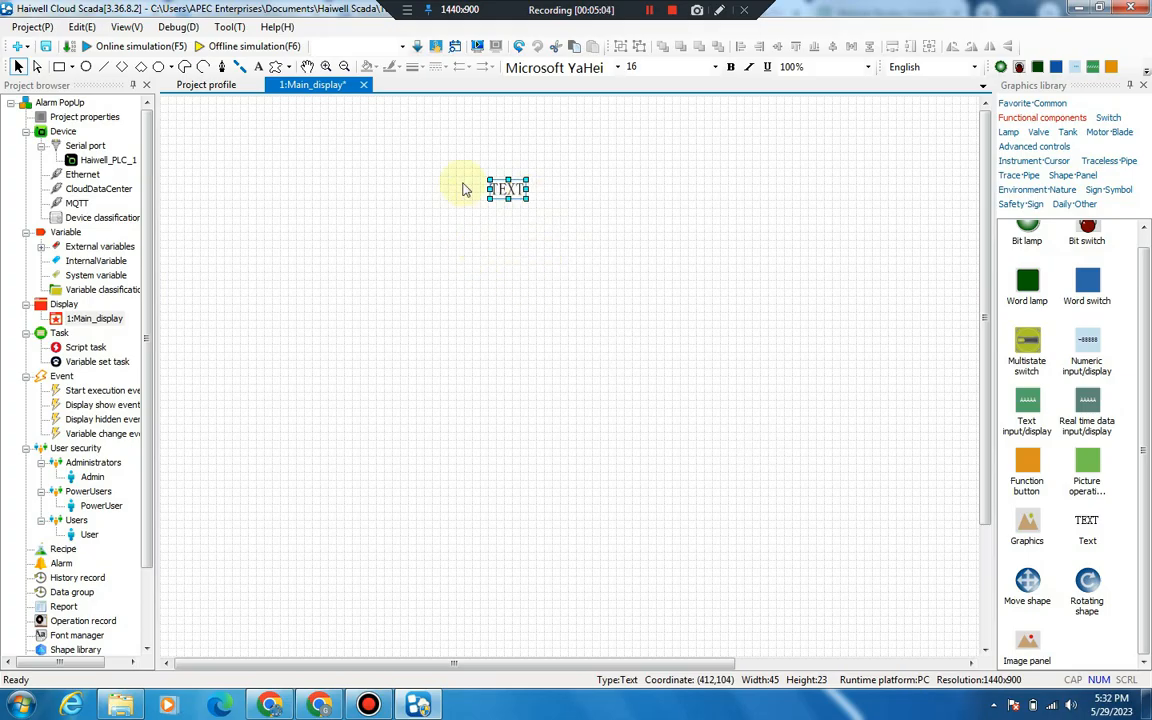
{"action": "left_click", "coordinate": [573, 207]}
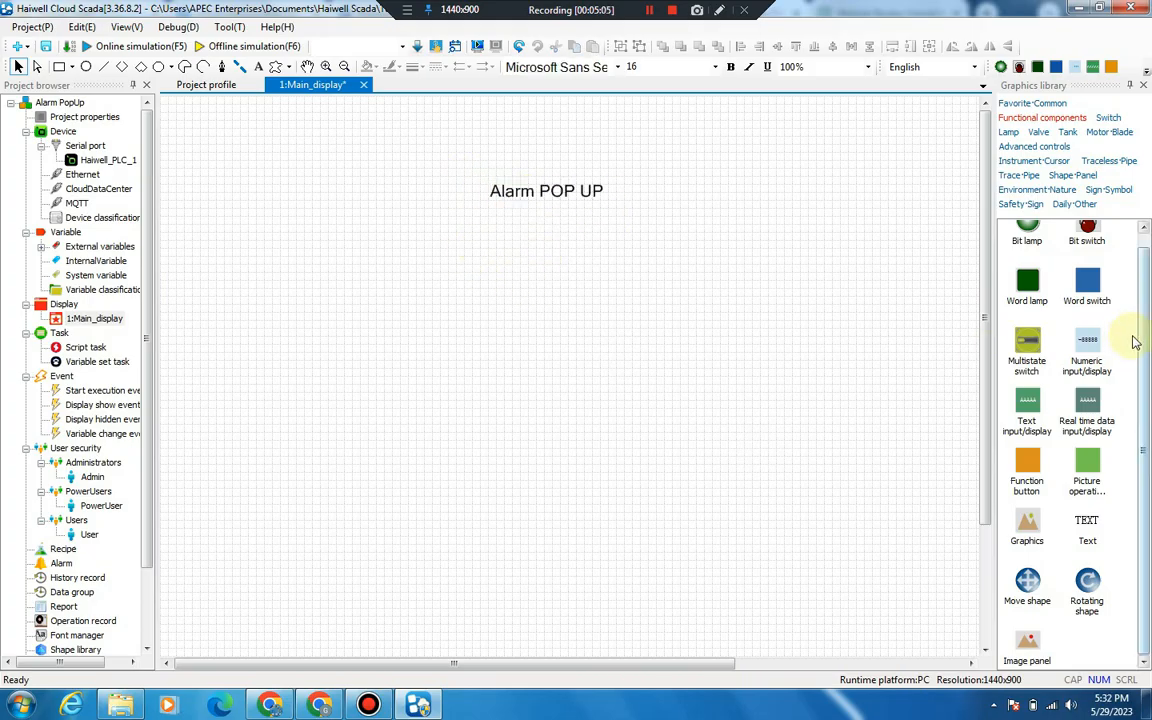
Place a Bit switch on Main_display at about (162, 281) and set its write variable's register type to M(Auxiliary relay).
{"action": "scroll", "coordinate": [1145, 357], "scroll_direction": "up", "scroll_amount": 1}
{"action": "left_click_drag", "start_coordinate": [1088, 243], "coordinate": [331, 360]}
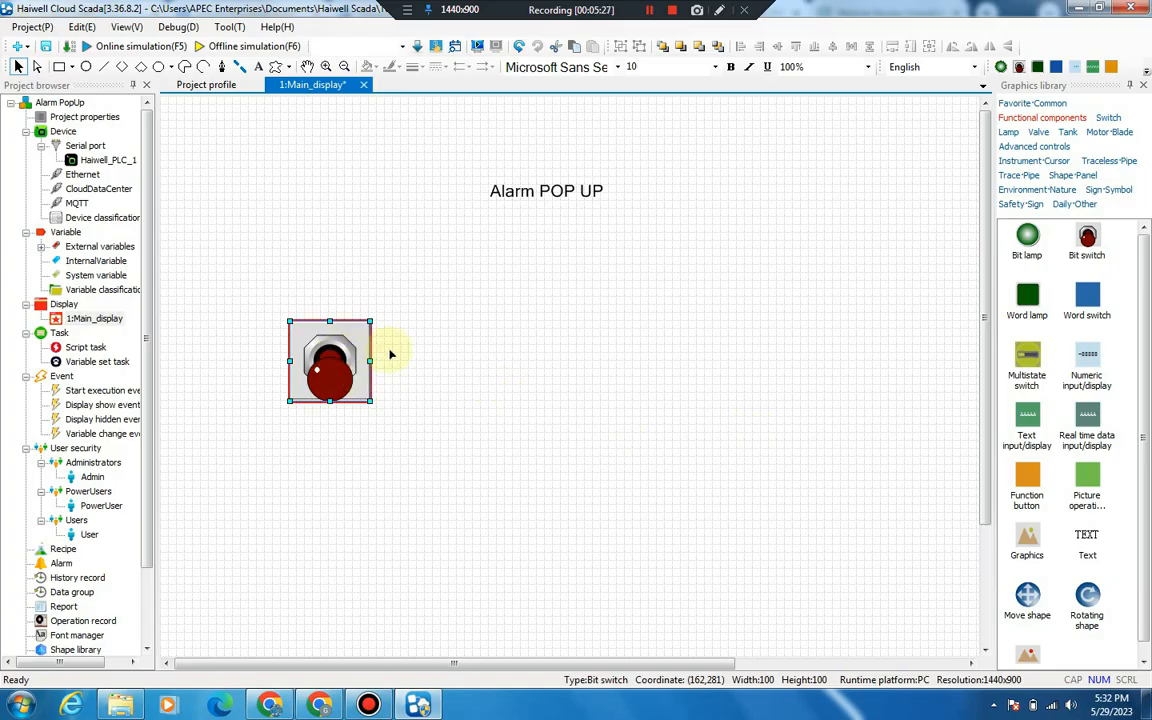
{"action": "double_click", "coordinate": [362, 340]}
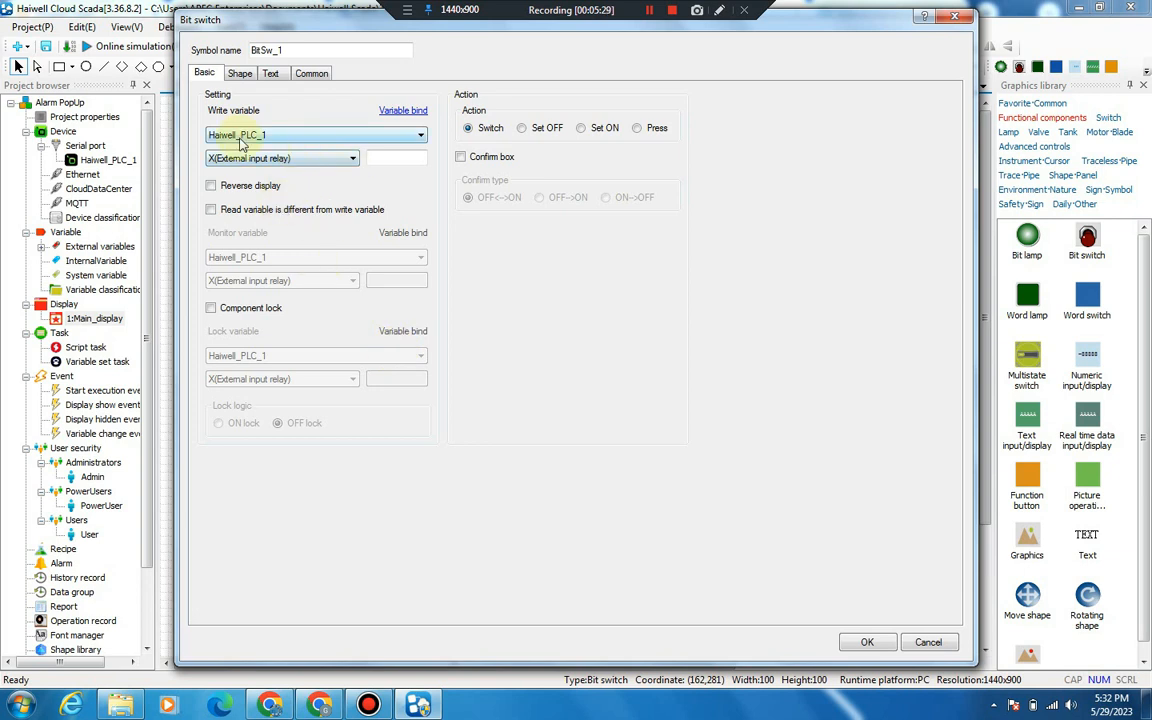
{"action": "left_click", "coordinate": [302, 158]}
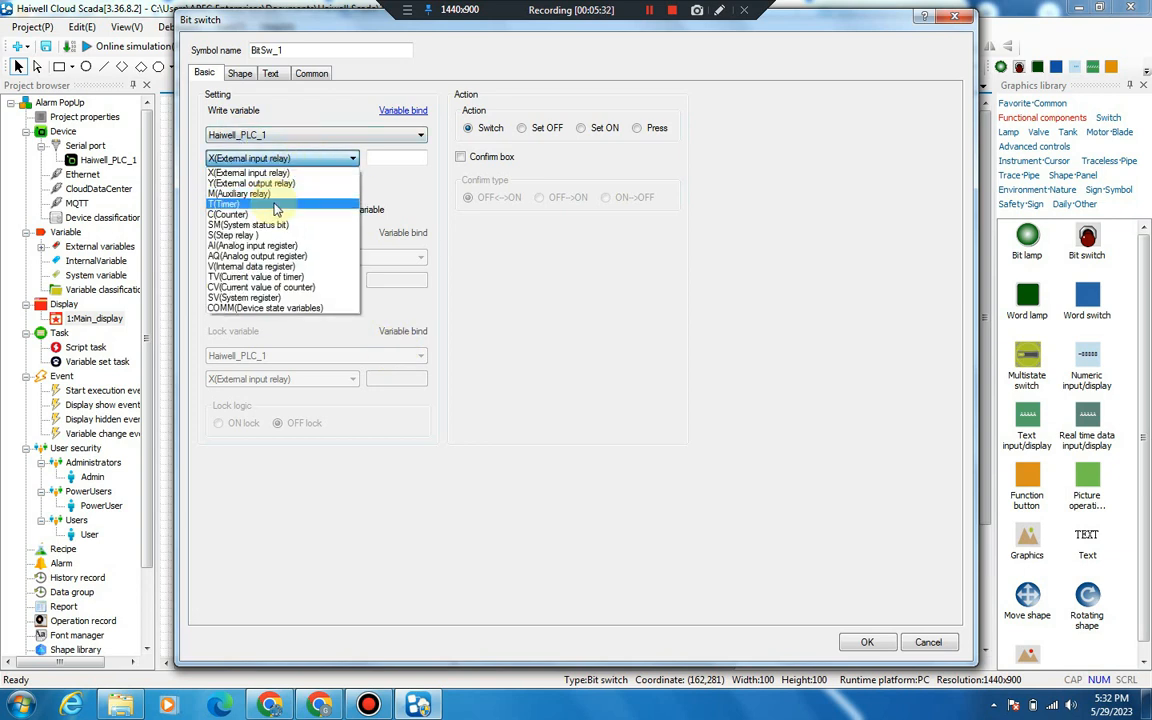
{"action": "left_click", "coordinate": [255, 193]}
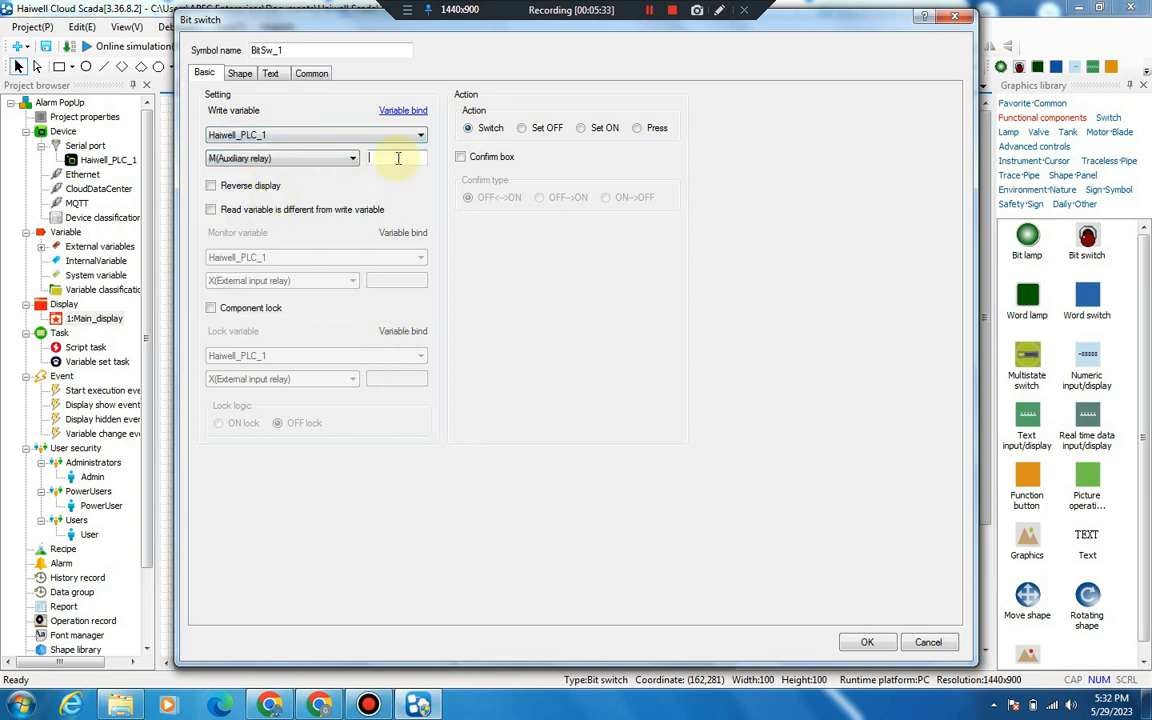
Bind the bit switch's write variable to Bit_1 of Haiwell_PLC_1 and confirm the switch settings.
{"action": "left_click", "coordinate": [326, 132]}
{"action": "left_click", "coordinate": [326, 131]}
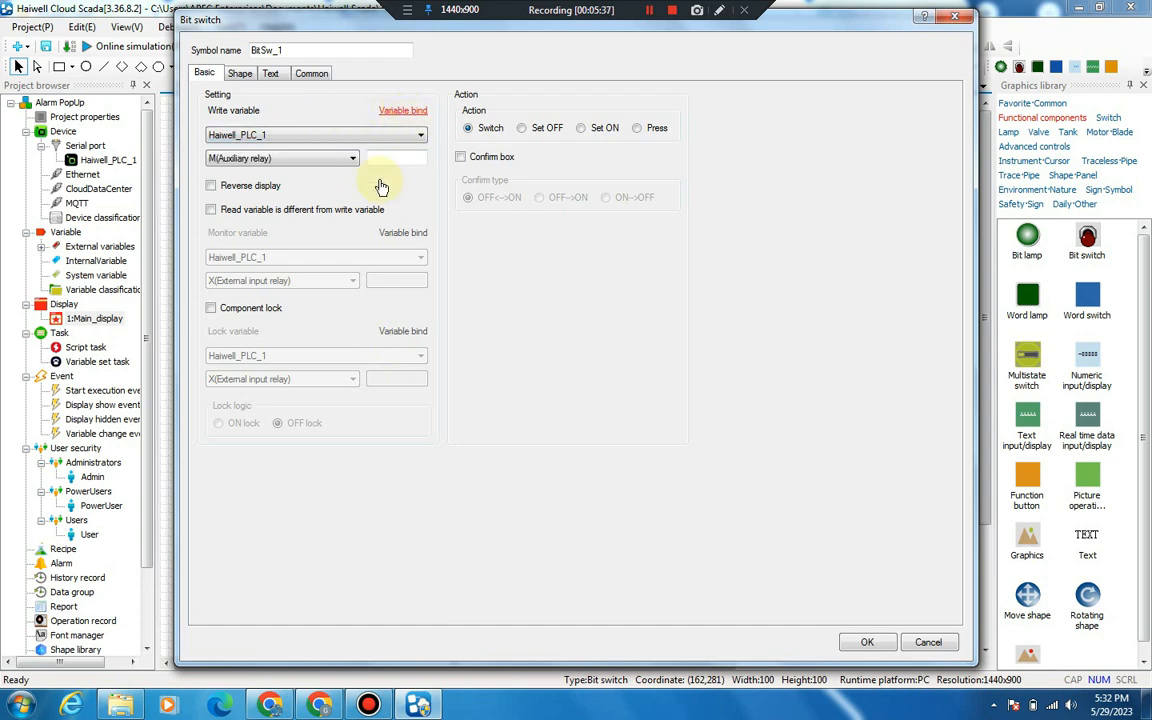
{"action": "left_click", "coordinate": [404, 126]}
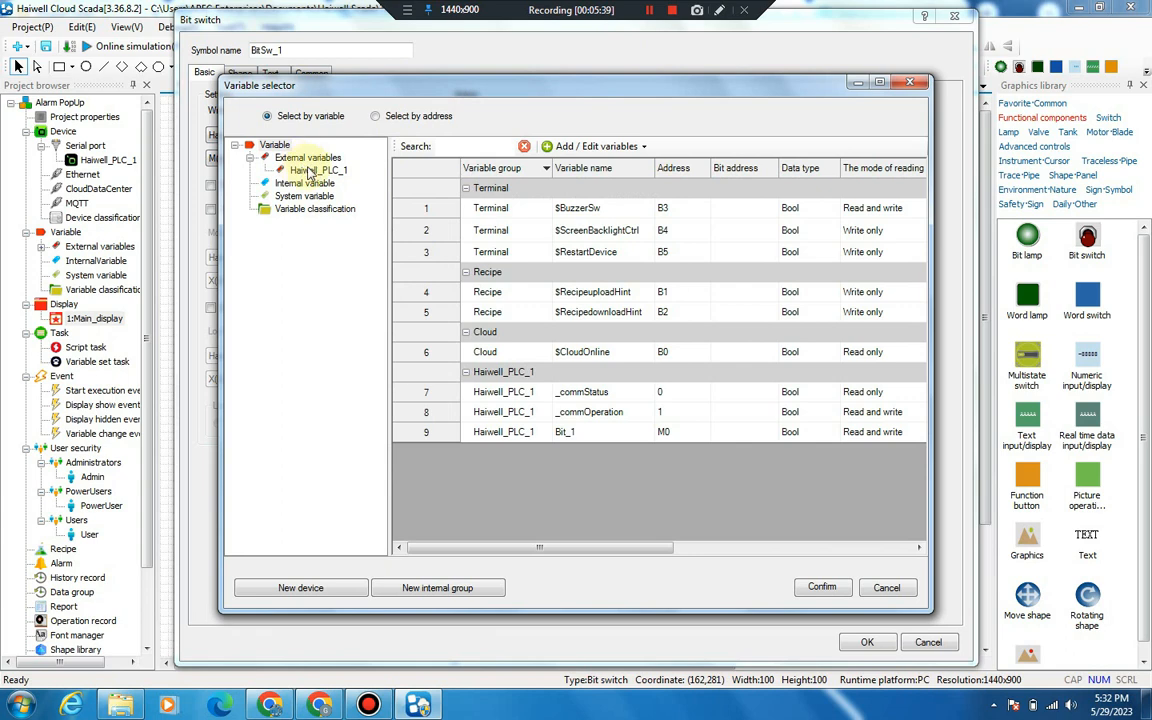
{"action": "left_click", "coordinate": [312, 171]}
{"action": "left_click", "coordinate": [607, 250]}
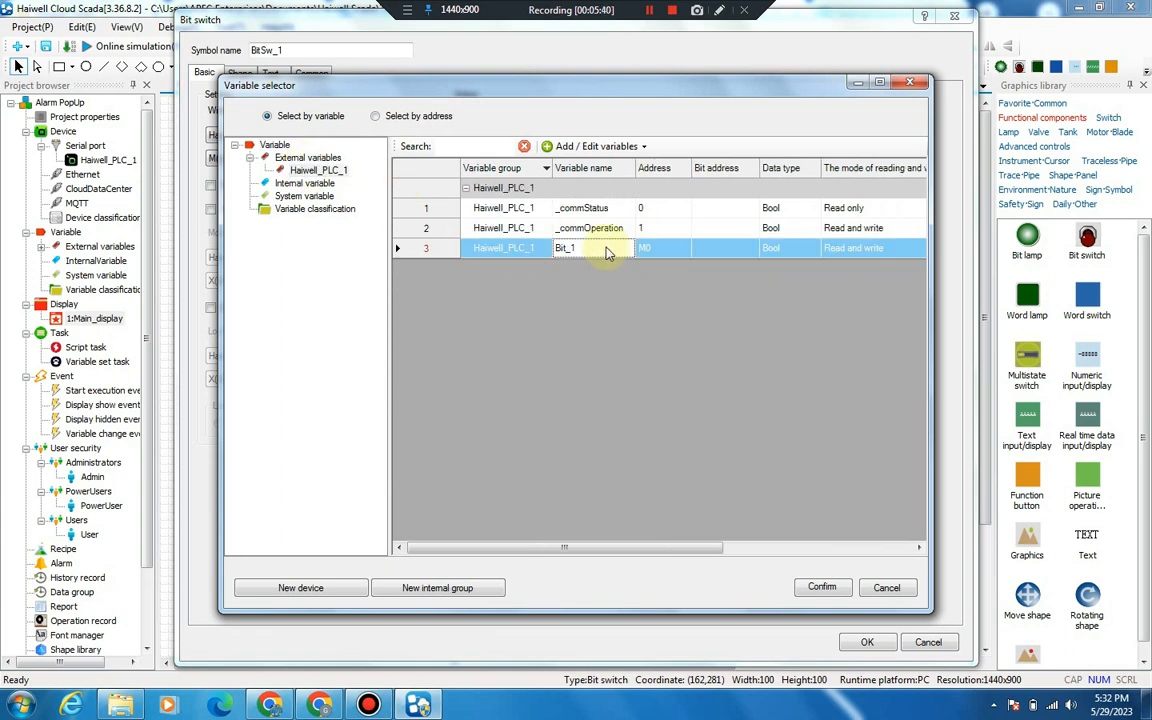
{"action": "left_click", "coordinate": [826, 587]}
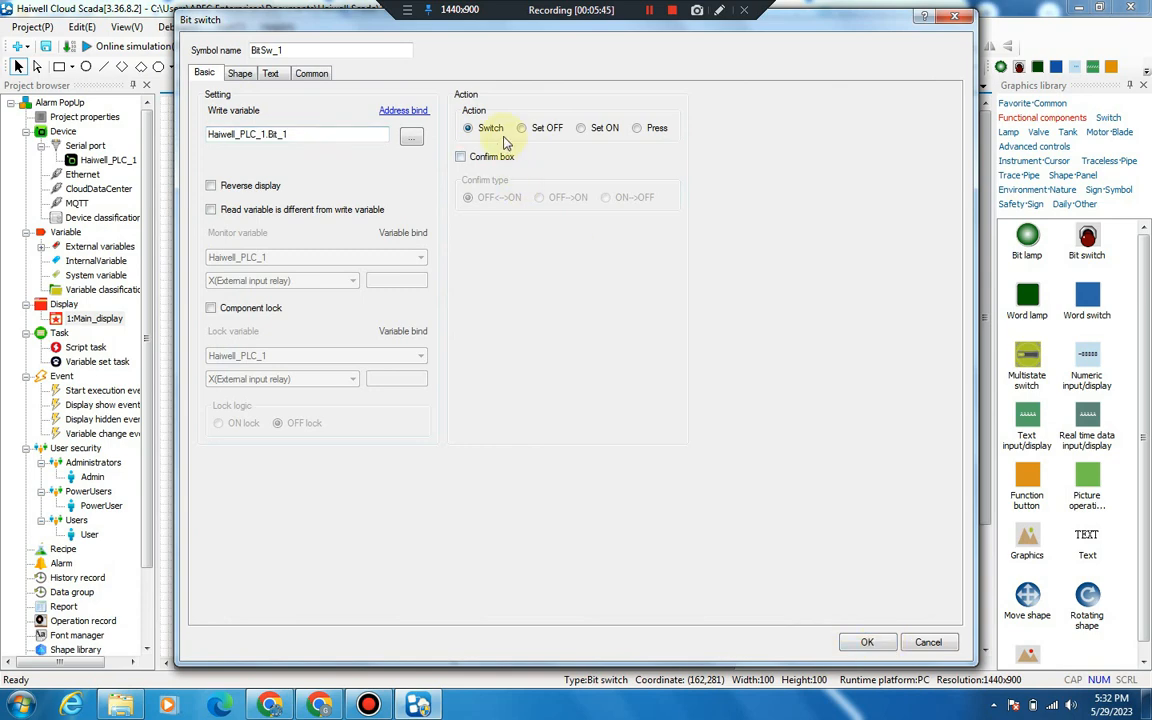
{"action": "left_click", "coordinate": [868, 644]}
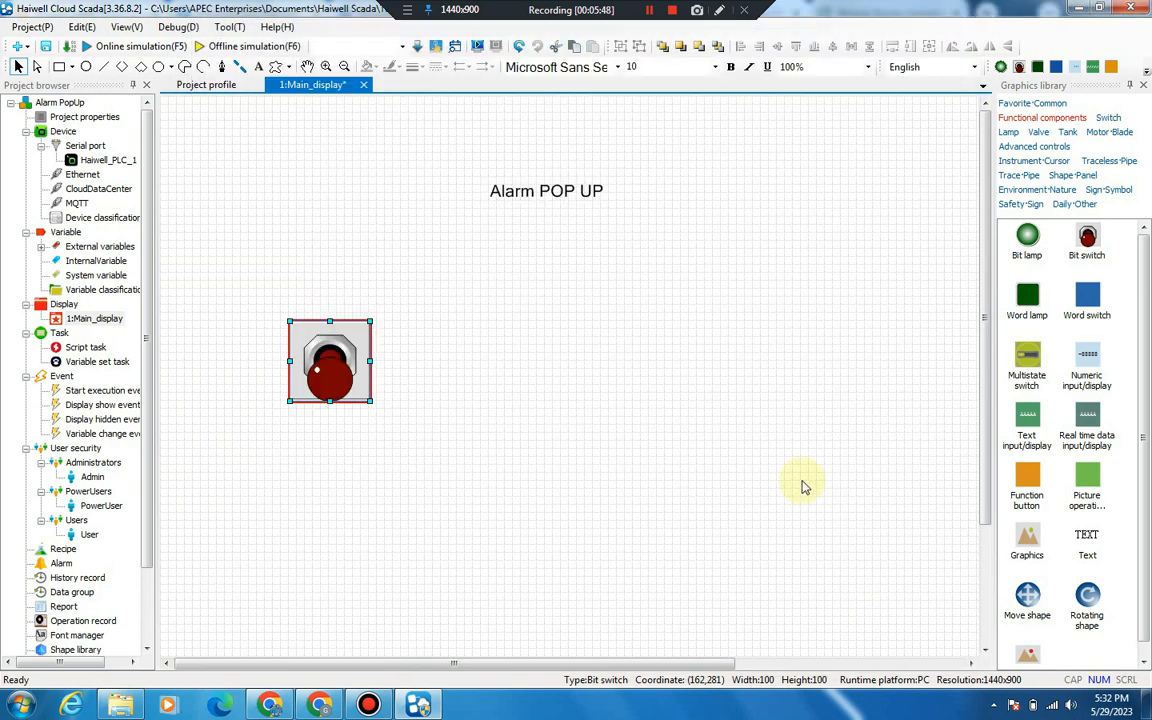
{"action": "left_click", "coordinate": [435, 332]}
{"action": "left_click_drag", "start_coordinate": [1147, 323], "coordinate": [1145, 358]}
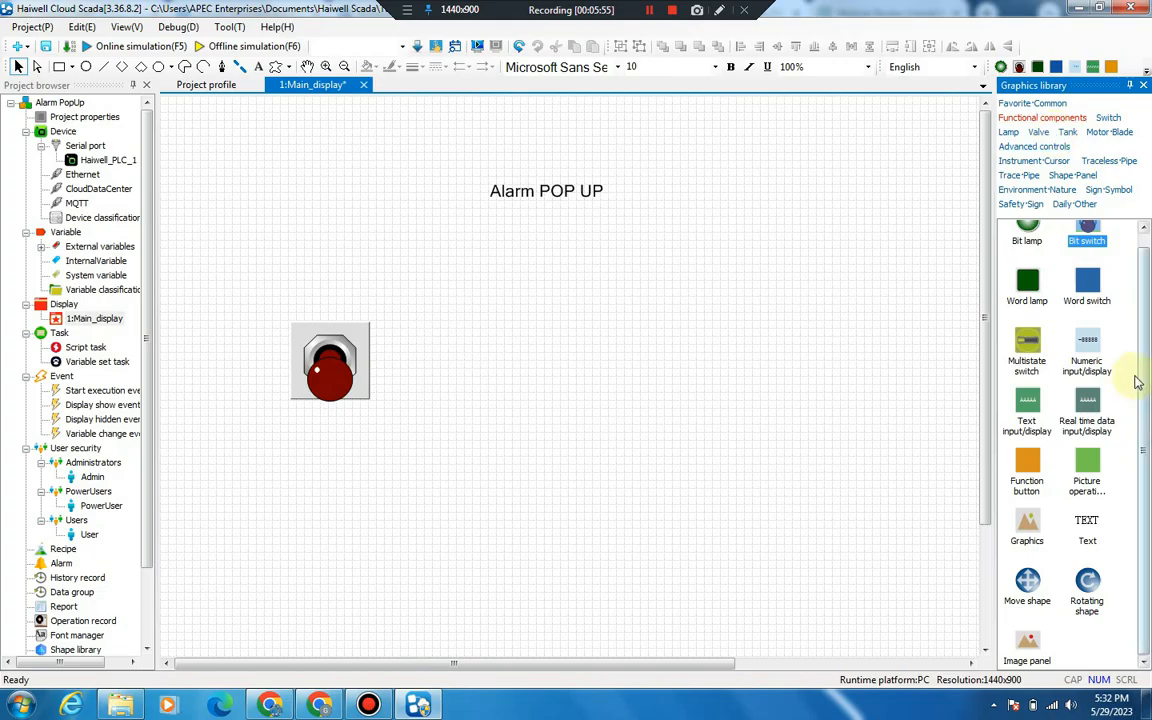
{"action": "left_click", "coordinate": [1026, 150]}
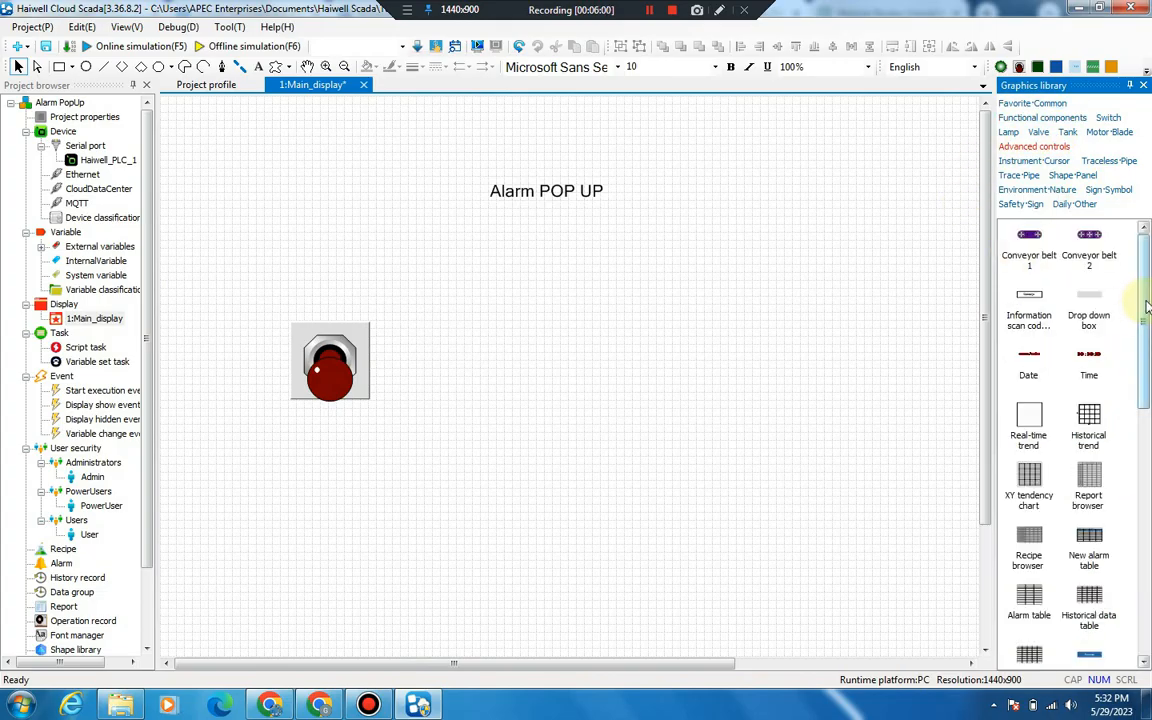
{"action": "scroll", "coordinate": [1147, 360], "scroll_direction": "down", "scroll_amount": 6}
{"action": "scroll", "coordinate": [1147, 398], "scroll_direction": "up", "scroll_amount": 4}
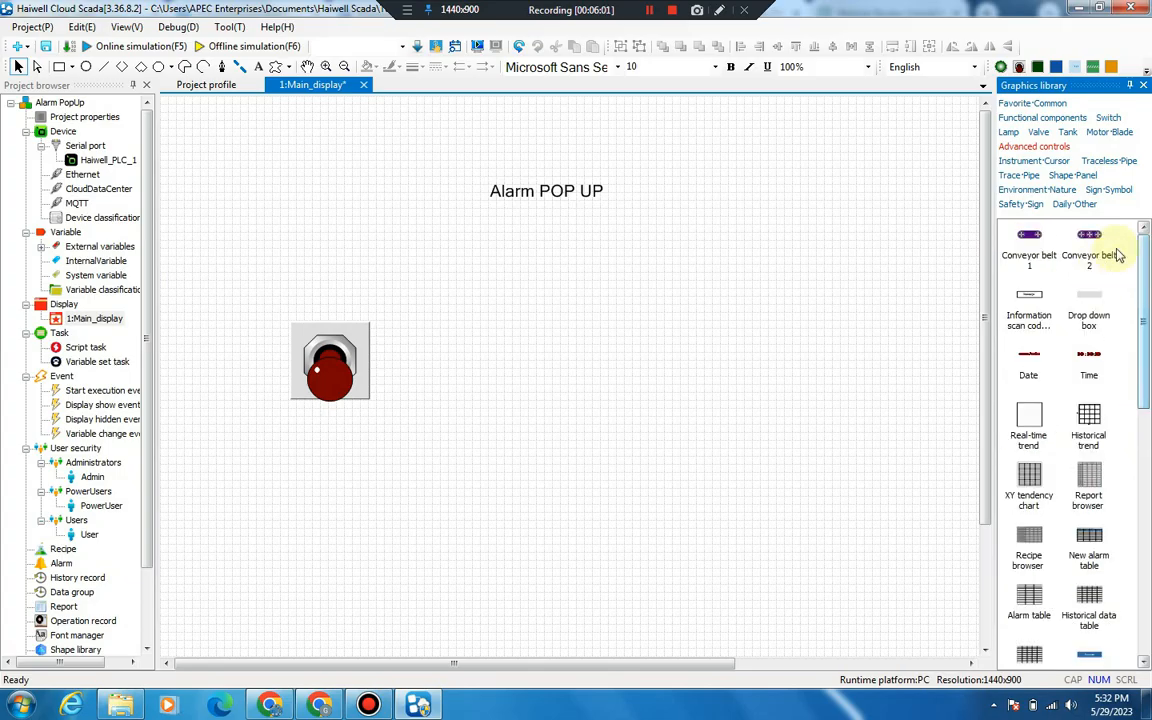
{"action": "left_click", "coordinate": [721, 17]}
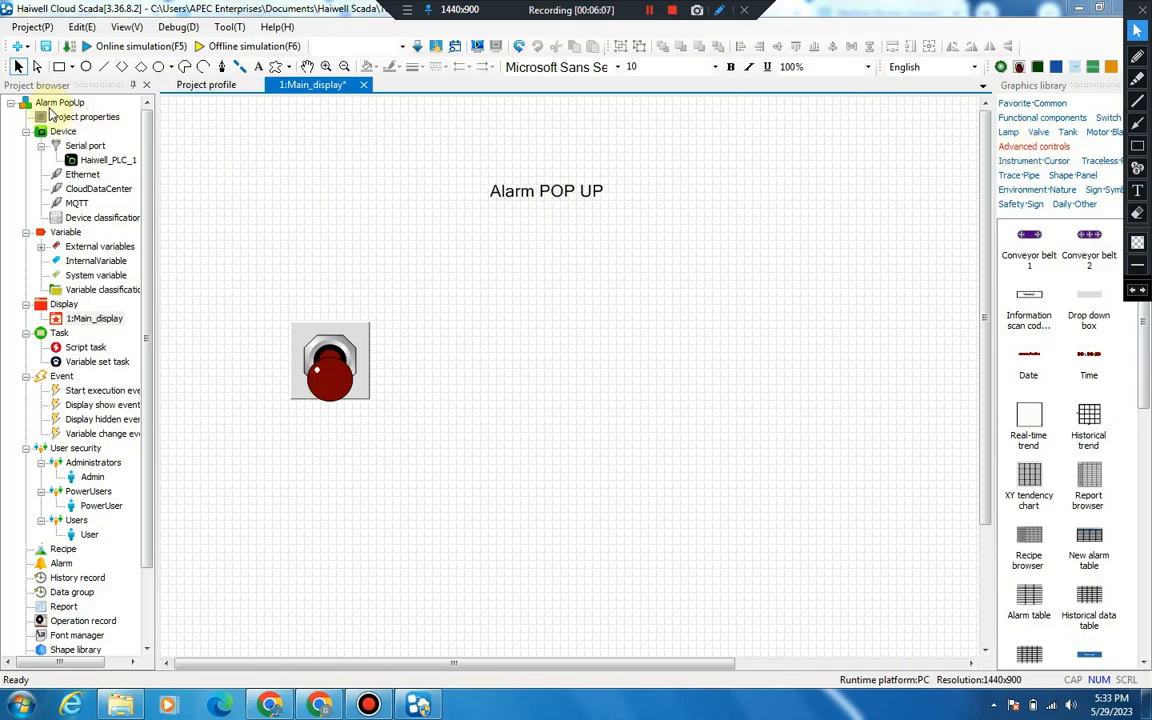
Close Main_display with its changes saved and return to the project profile.
{"action": "left_click", "coordinate": [364, 86]}
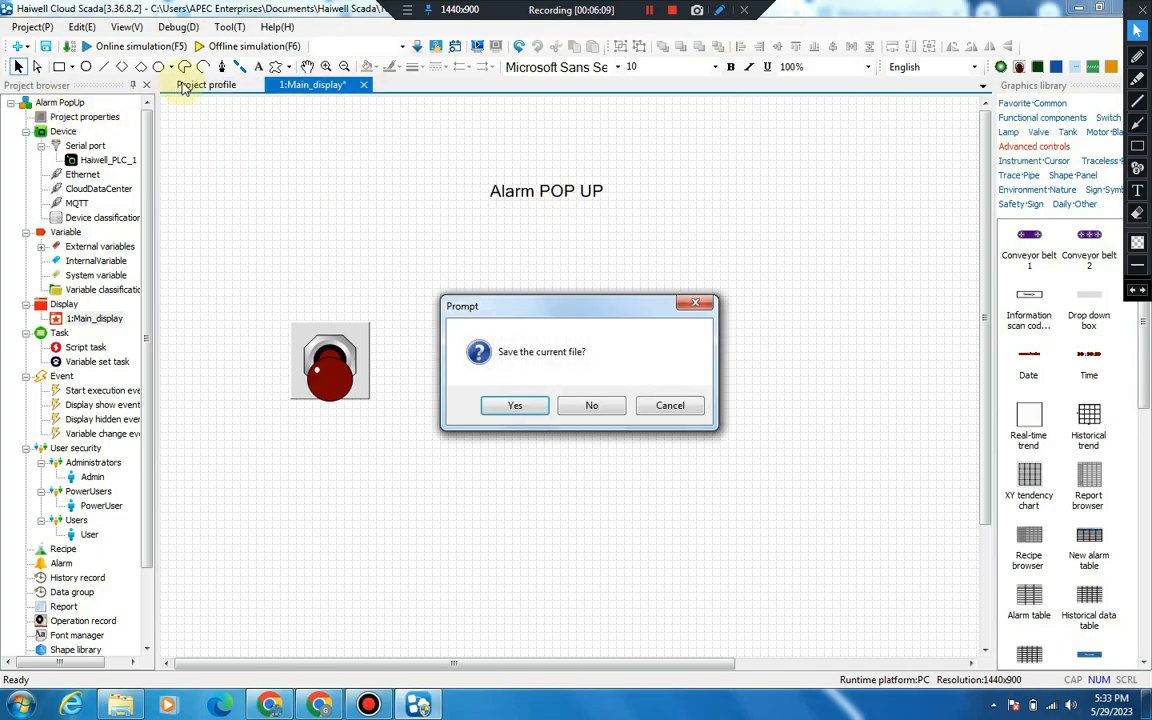
{"action": "left_click", "coordinate": [516, 405]}
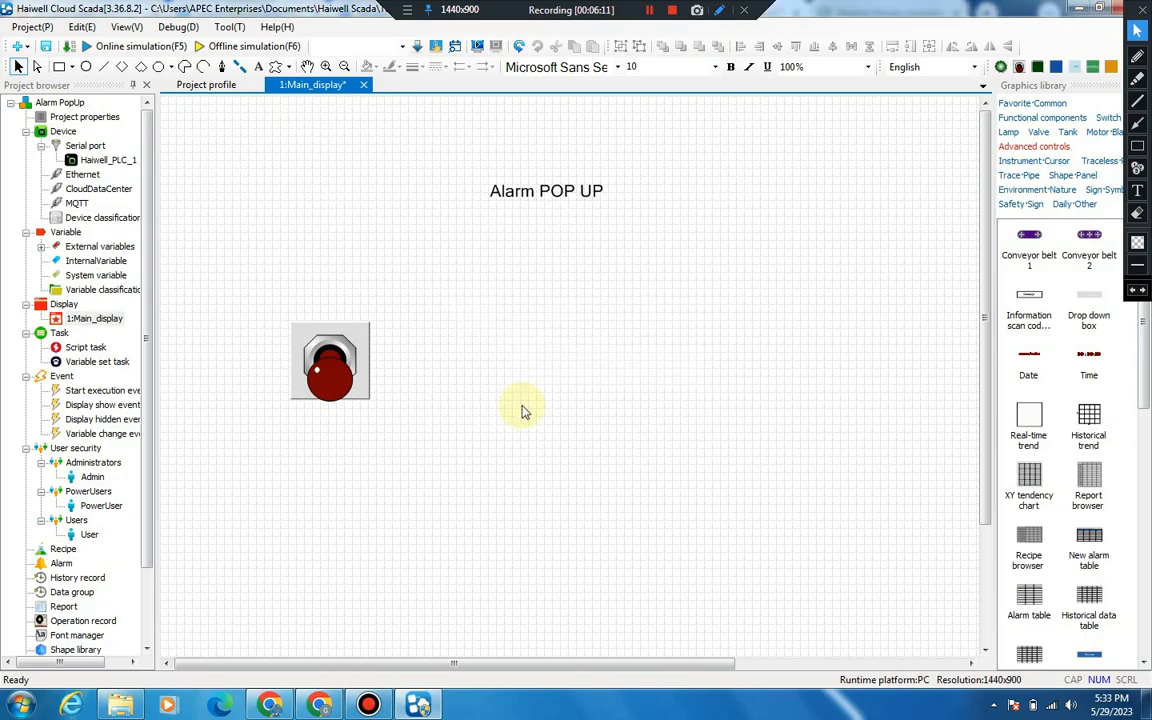
{"action": "left_click", "coordinate": [206, 87]}
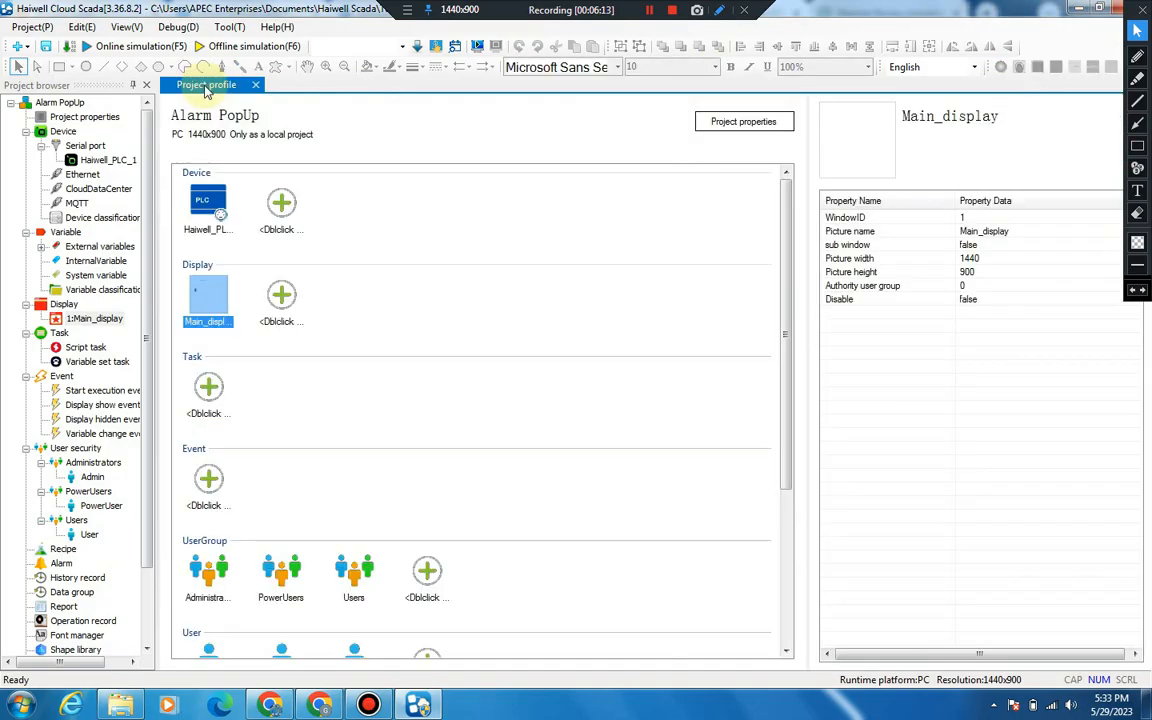
{"action": "left_click", "coordinate": [1137, 167]}
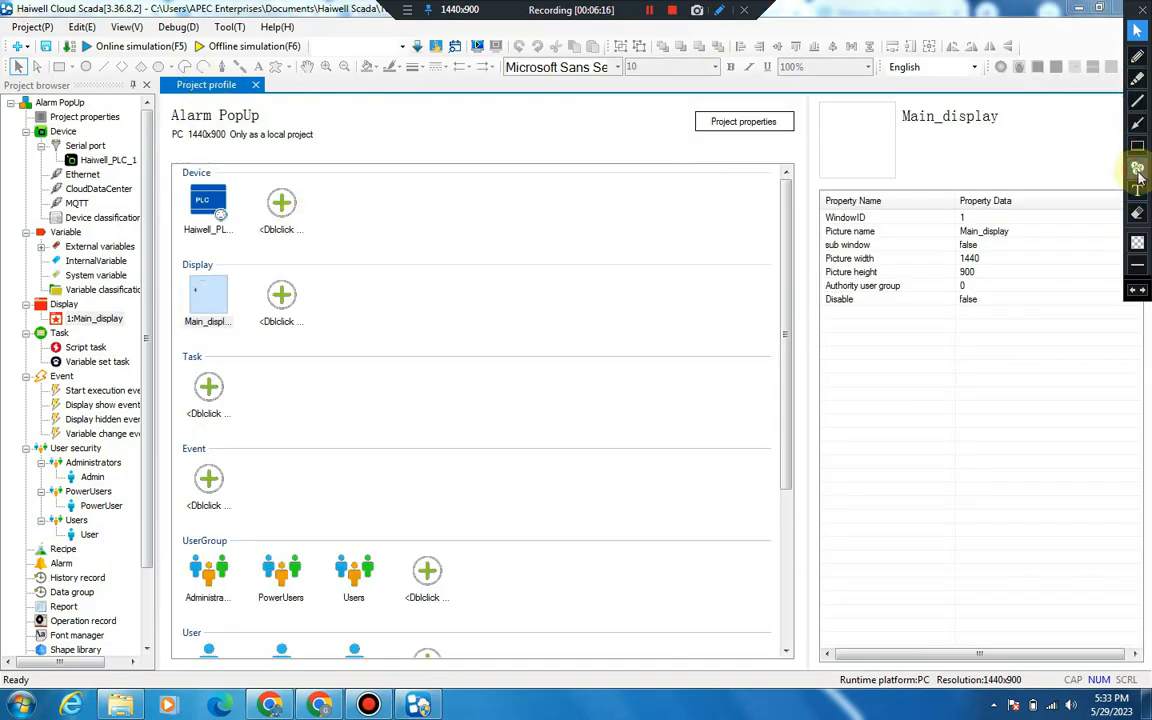
{"action": "left_click", "coordinate": [234, 186]}
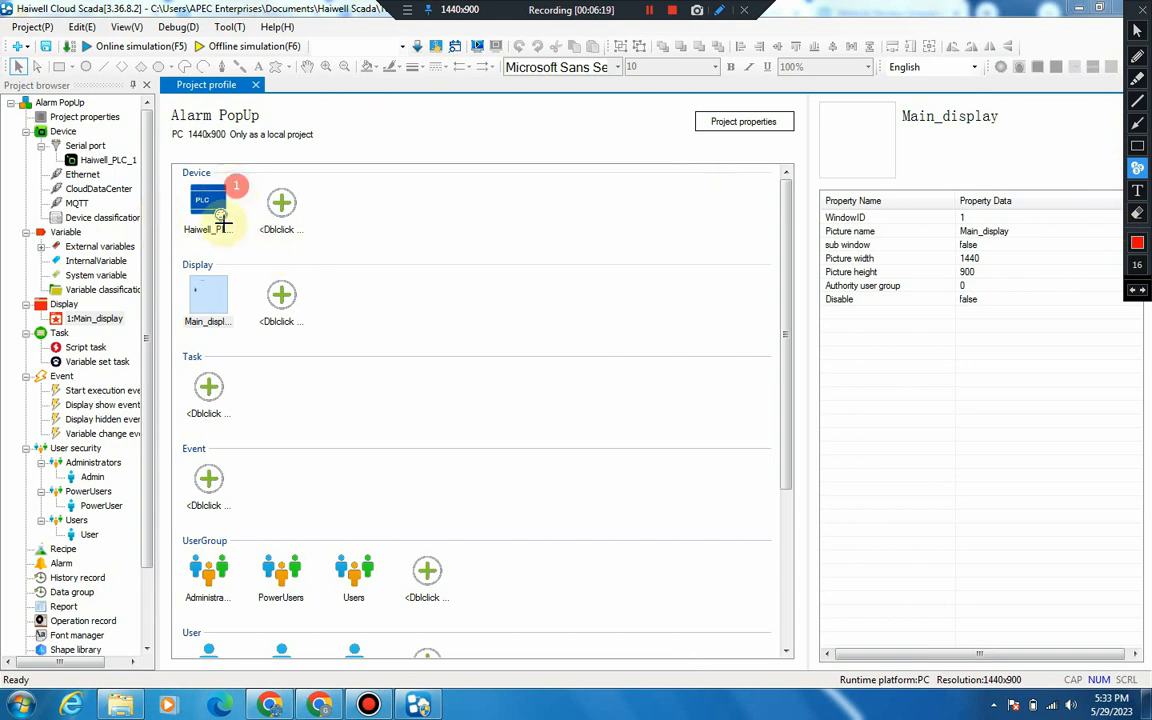
{"action": "left_click", "coordinate": [1137, 145]}
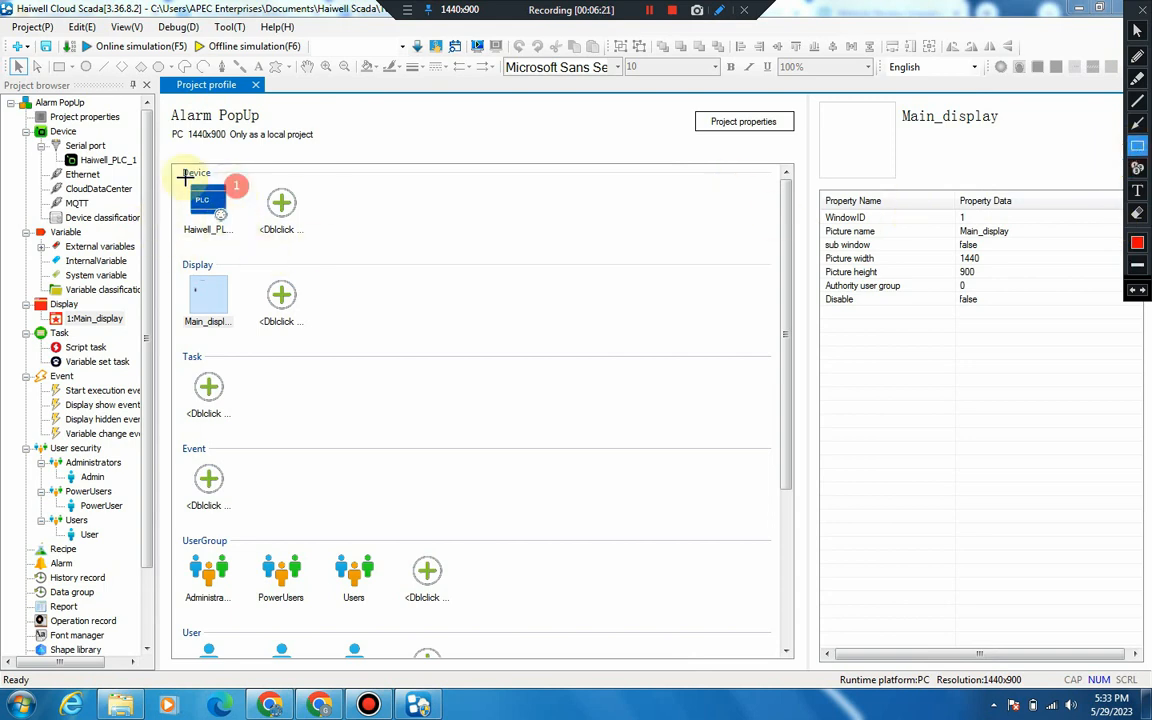
{"action": "left_click_drag", "start_coordinate": [171, 171], "coordinate": [256, 242]}
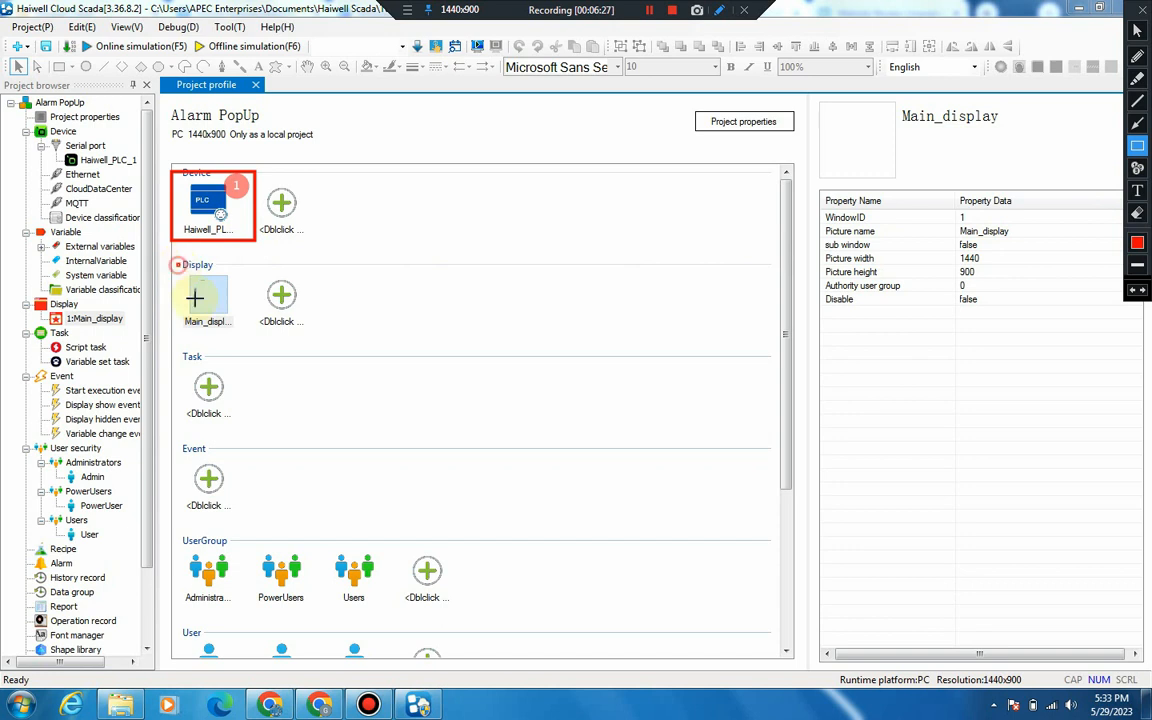
{"action": "left_click_drag", "start_coordinate": [177, 266], "coordinate": [241, 340]}
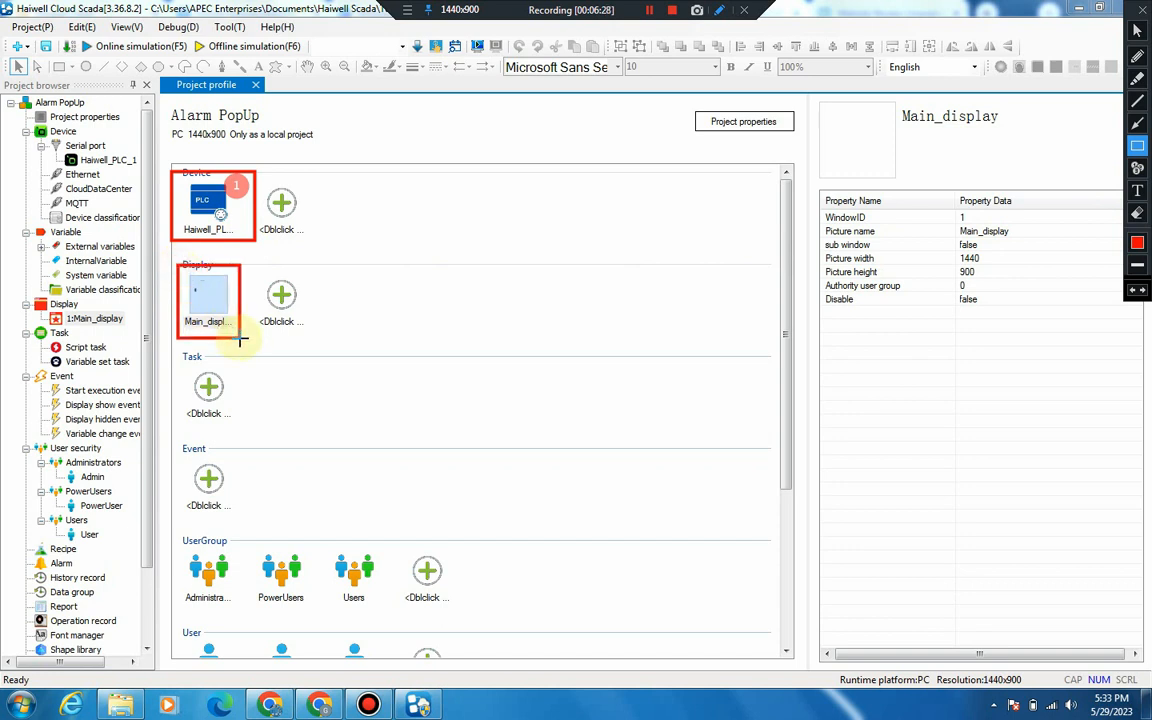
{"action": "left_click", "coordinate": [1137, 168]}
{"action": "left_click", "coordinate": [227, 299]}
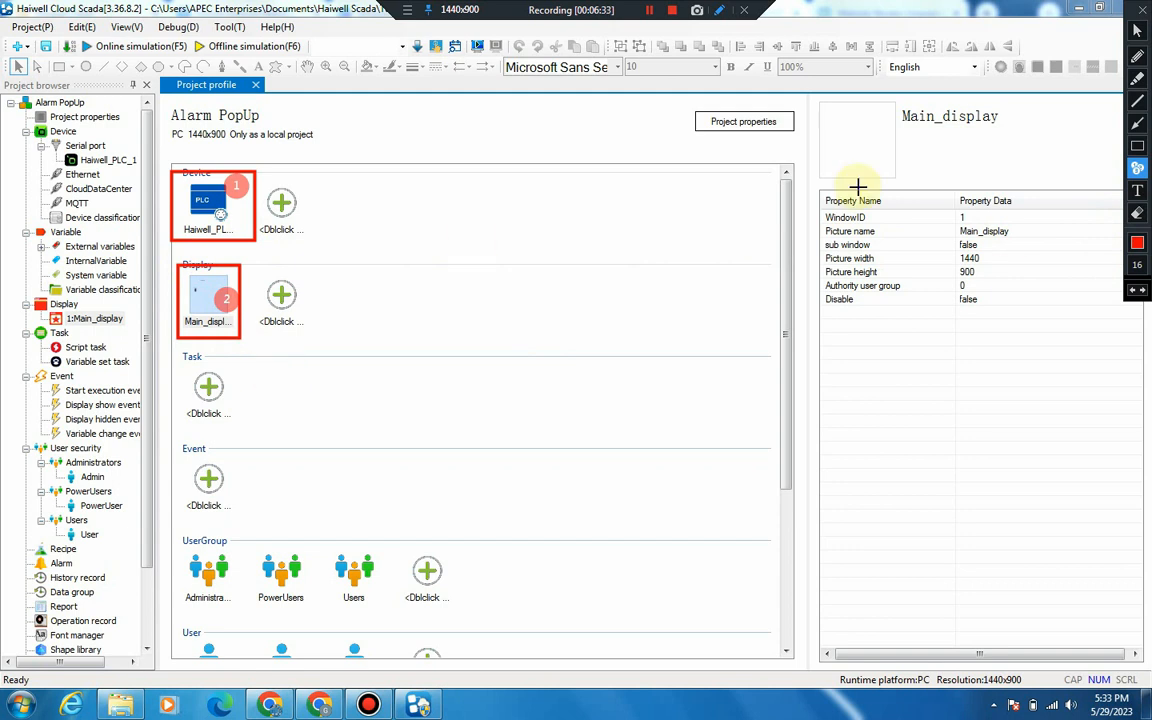
{"action": "left_click", "coordinate": [1133, 295]}
{"action": "left_click", "coordinate": [1133, 295]}
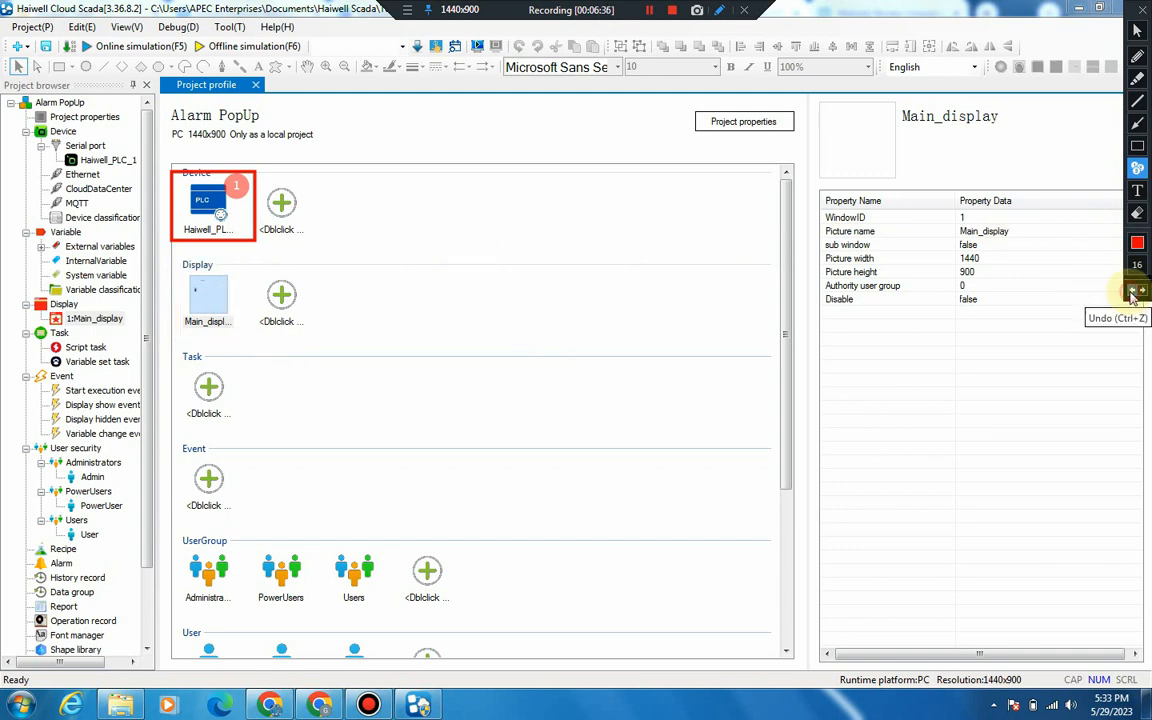
{"action": "left_click", "coordinate": [1133, 295]}
{"action": "left_click", "coordinate": [1133, 295]}
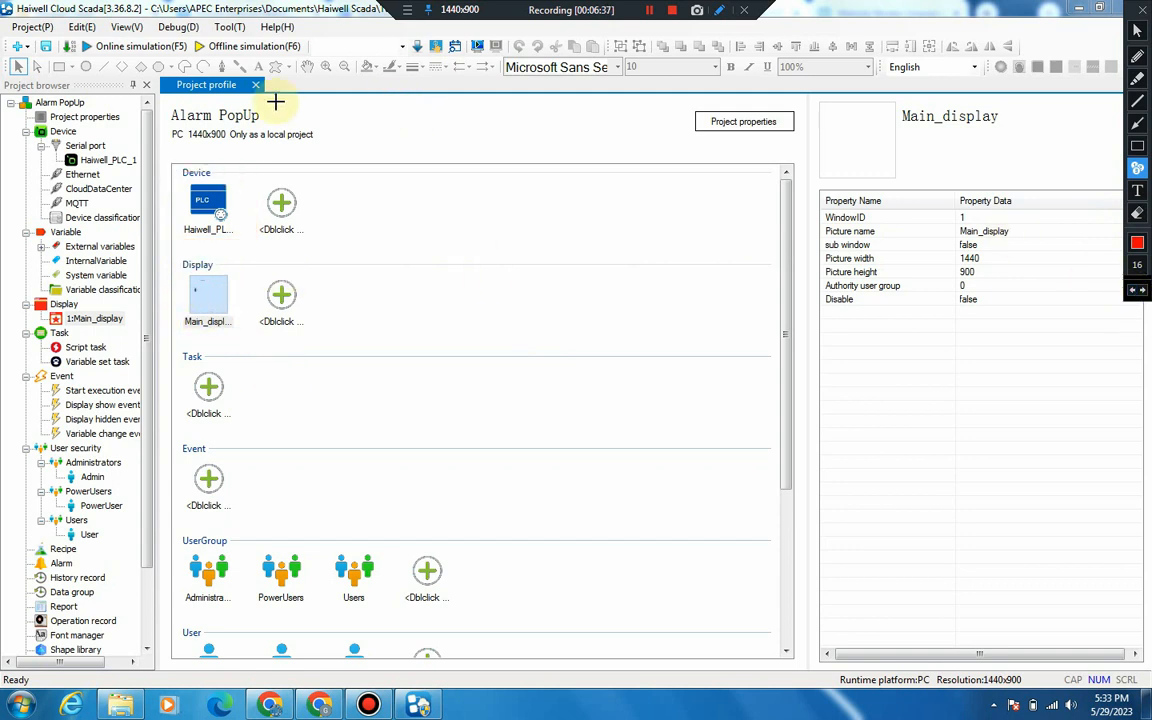
{"action": "left_click", "coordinate": [1136, 30]}
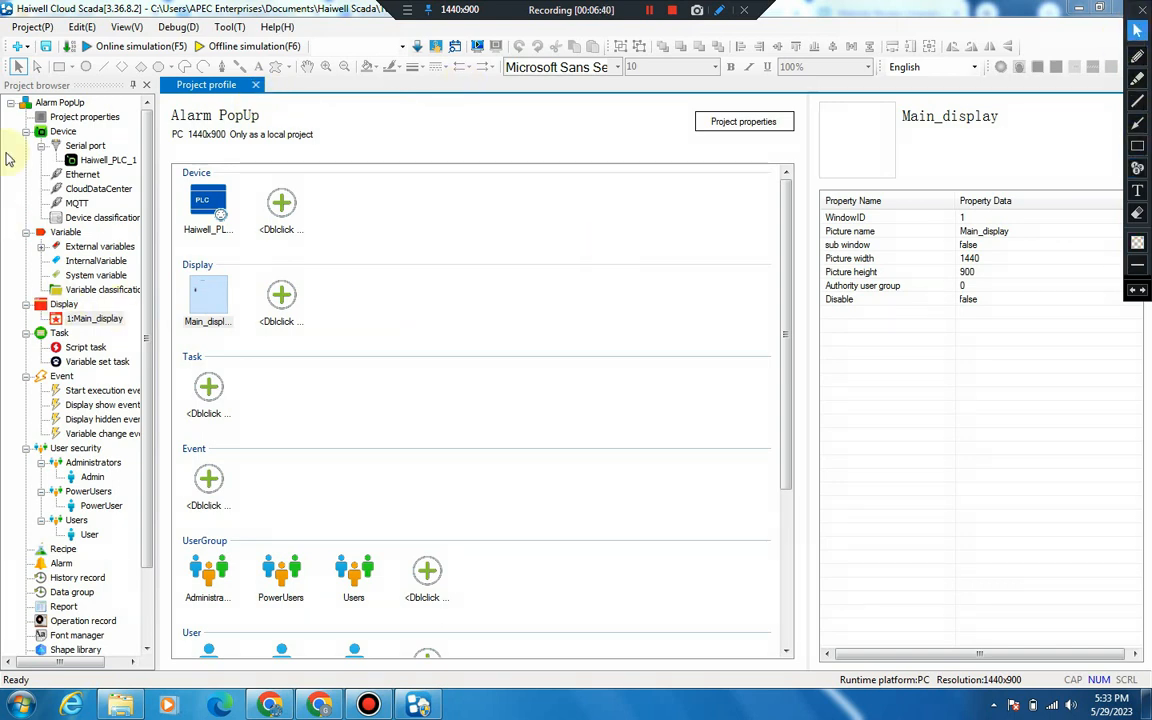
Reopen Main_display from the project profile for editing.
{"action": "left_click", "coordinate": [195, 298]}
{"action": "double_click", "coordinate": [186, 302]}
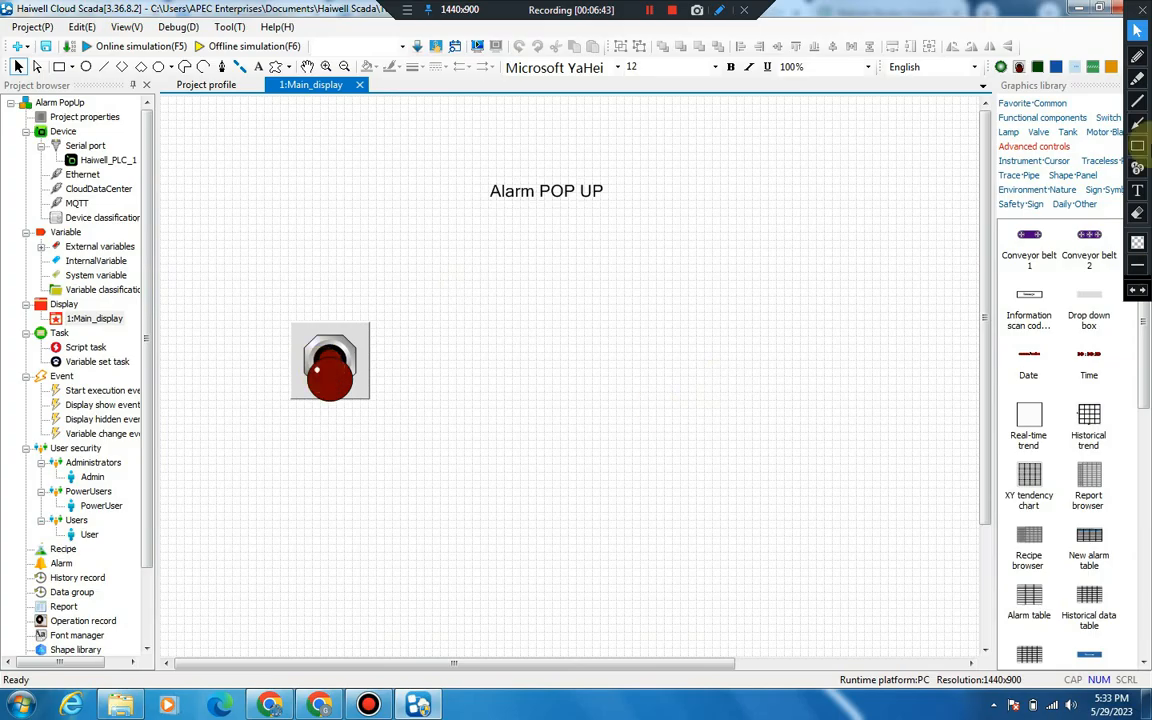
{"action": "left_click", "coordinate": [1137, 122]}
{"action": "mouse_move", "coordinate": [883, 191]}
{"action": "left_mouse_down"}
{"action": "mouse_move", "coordinate": [957, 161]}
{"action": "mouse_move", "coordinate": [1011, 117]}
{"action": "left_mouse_up"}
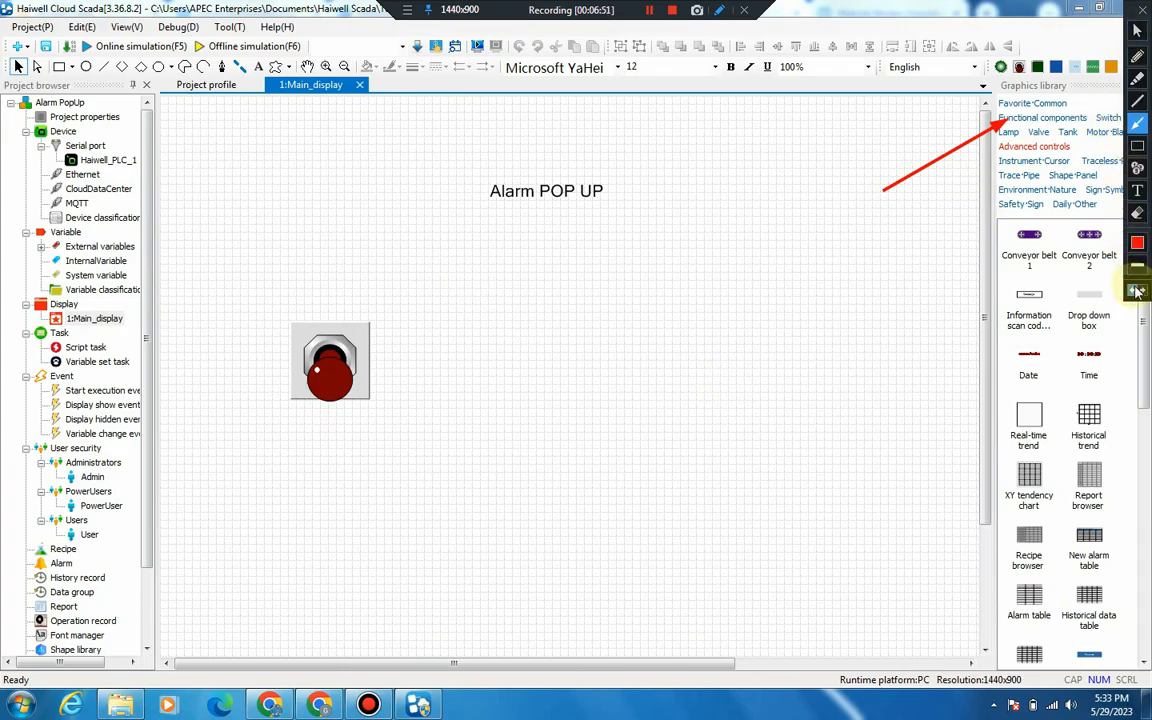
{"action": "key", "text": "ctrl+z"}
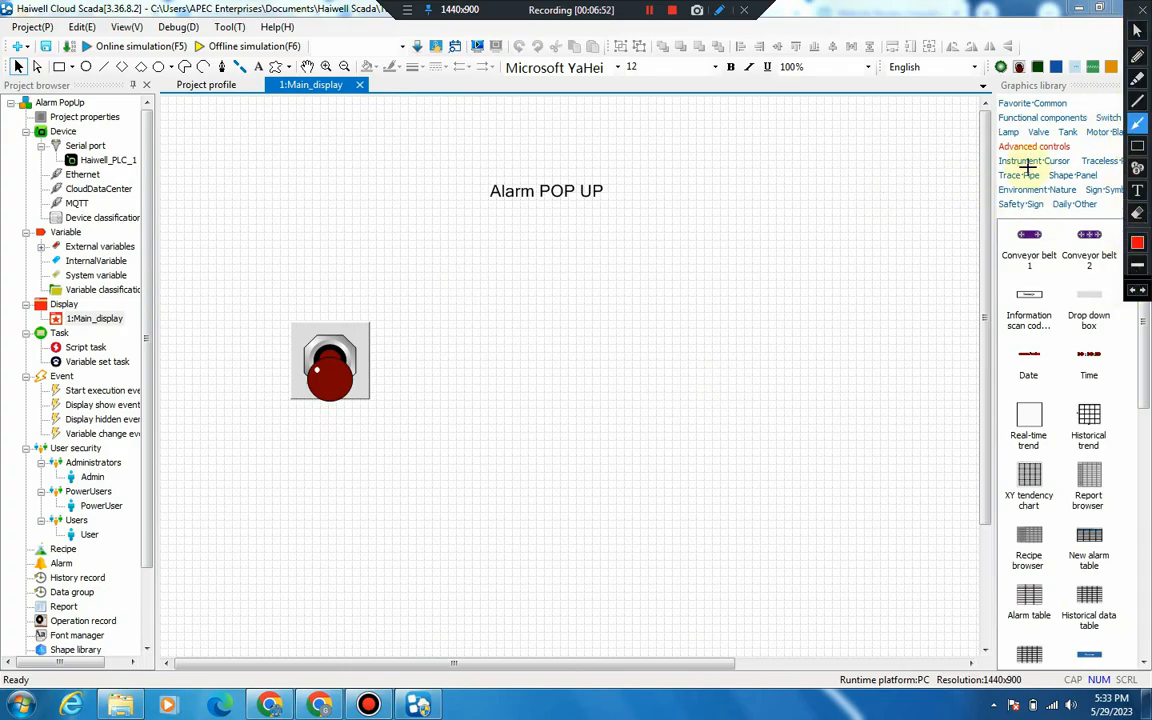
{"action": "left_click", "coordinate": [1137, 31]}
{"action": "left_click", "coordinate": [1045, 118]}
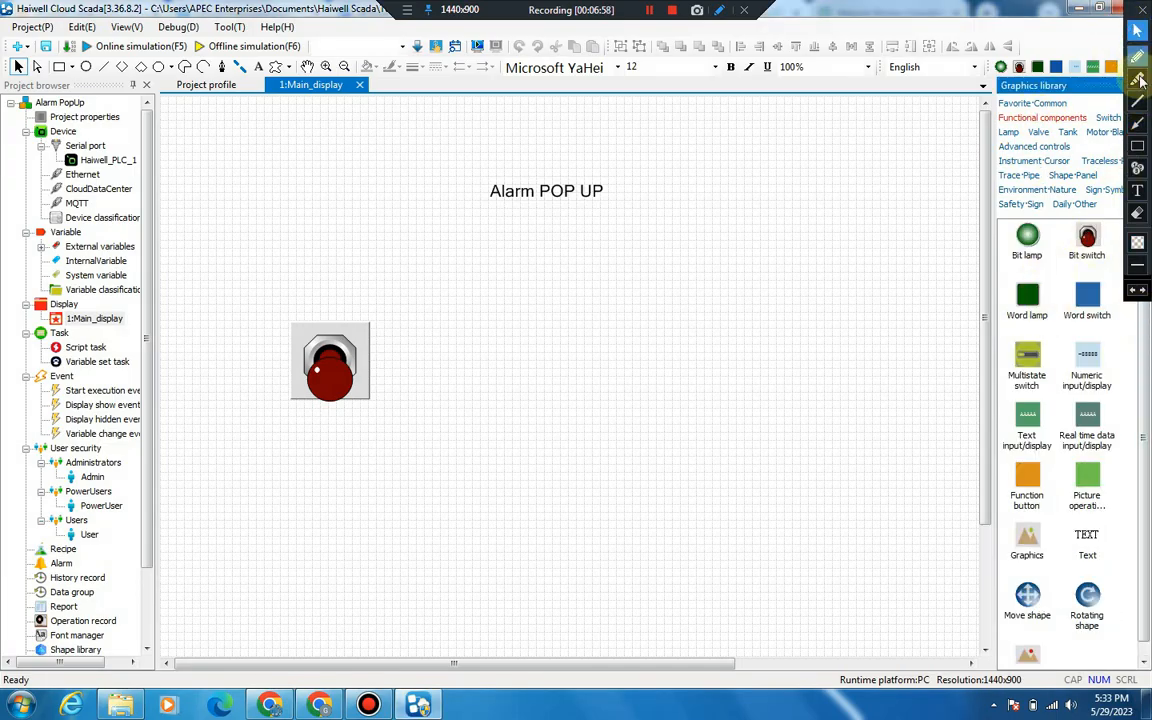
{"action": "left_click", "coordinate": [1141, 147]}
{"action": "left_click_drag", "start_coordinate": [1068, 219], "coordinate": [1110, 267]}
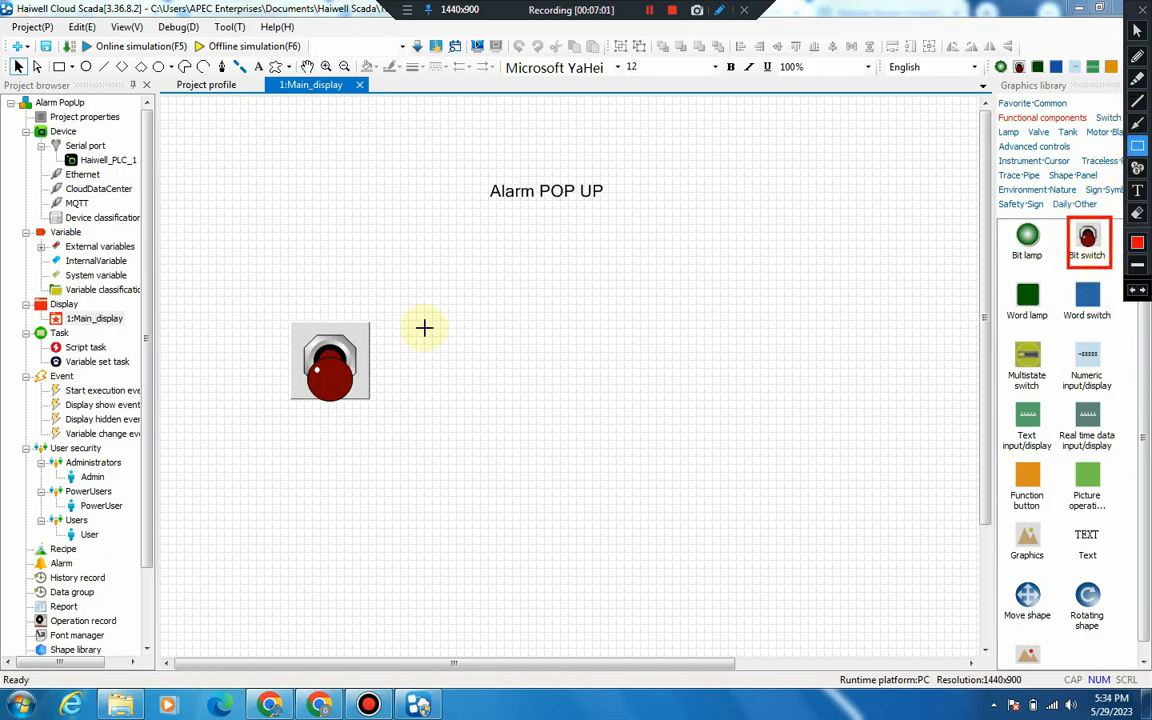
{"action": "left_click", "coordinate": [1133, 290]}
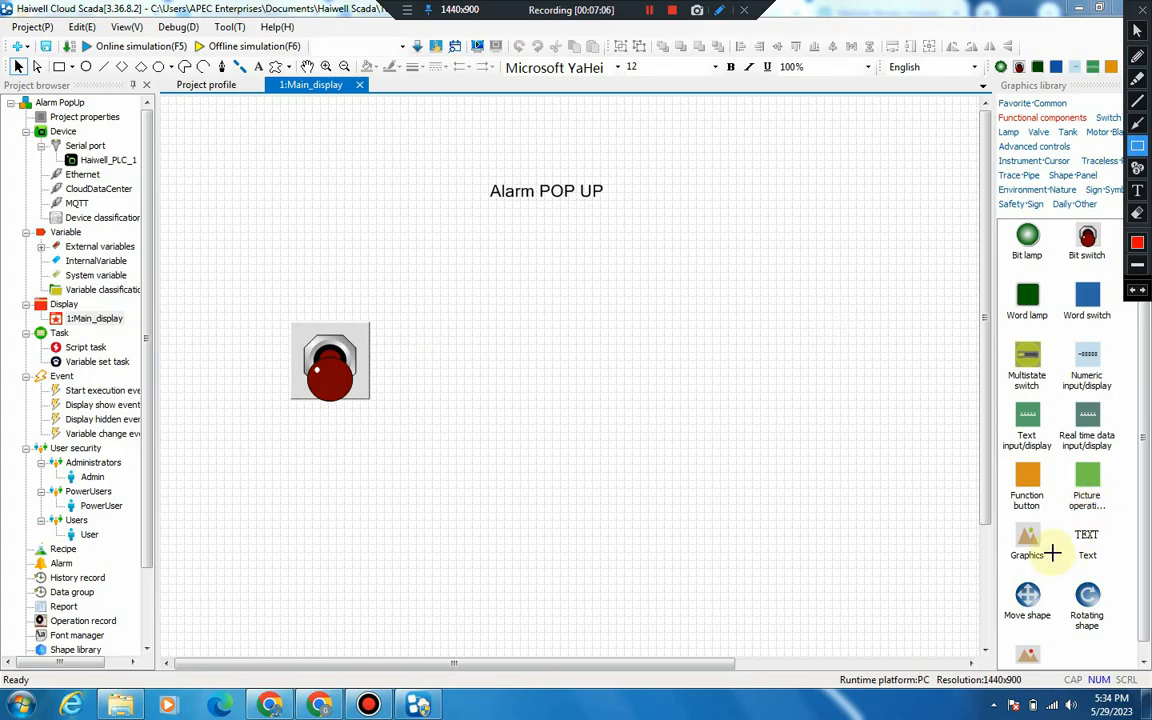
{"action": "left_click", "coordinate": [1138, 122]}
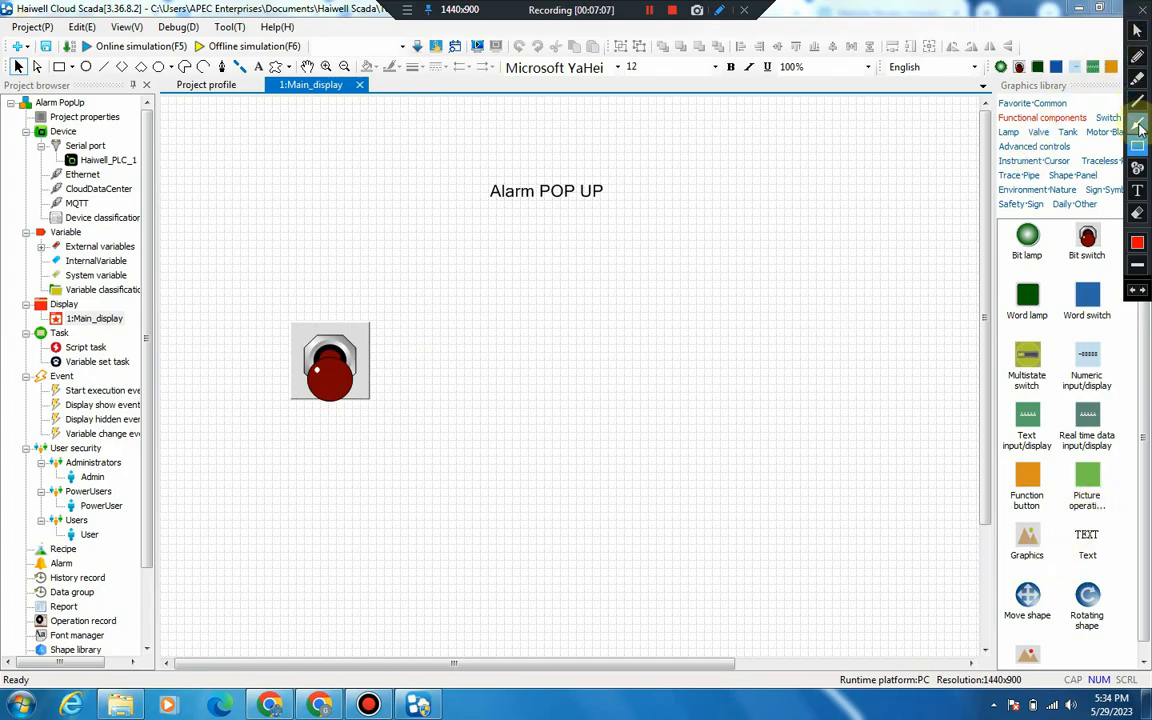
{"action": "left_click_drag", "start_coordinate": [910, 221], "coordinate": [990, 150]}
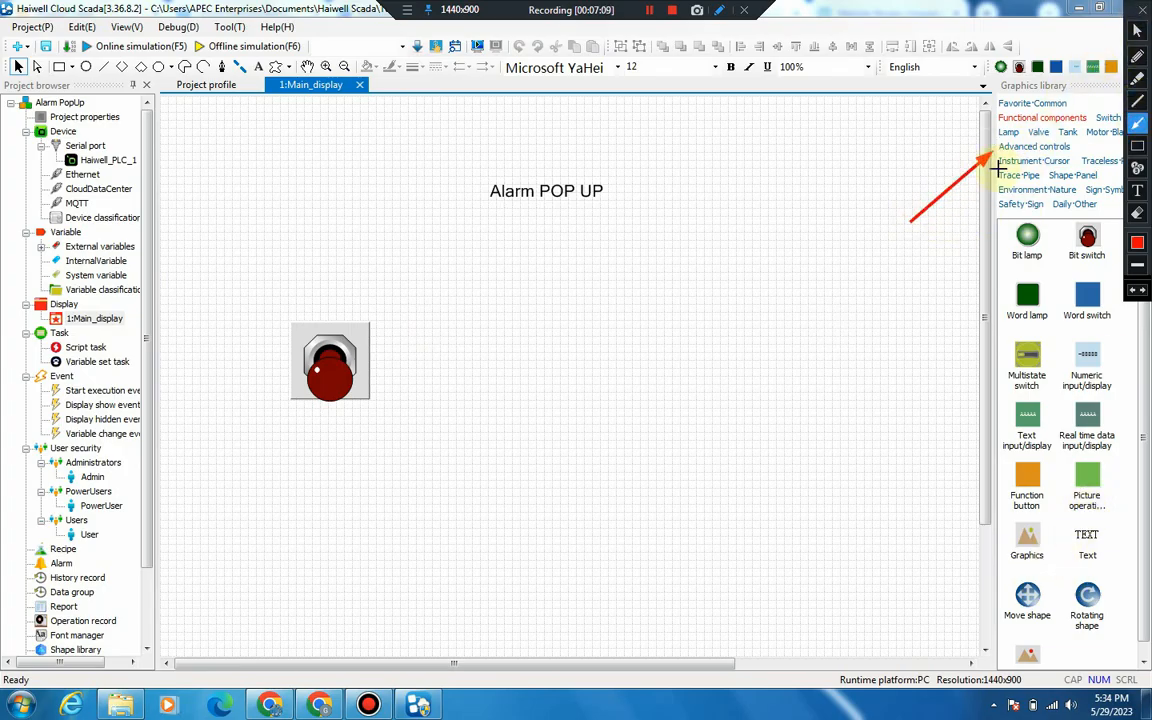
{"action": "left_click", "coordinate": [1133, 290]}
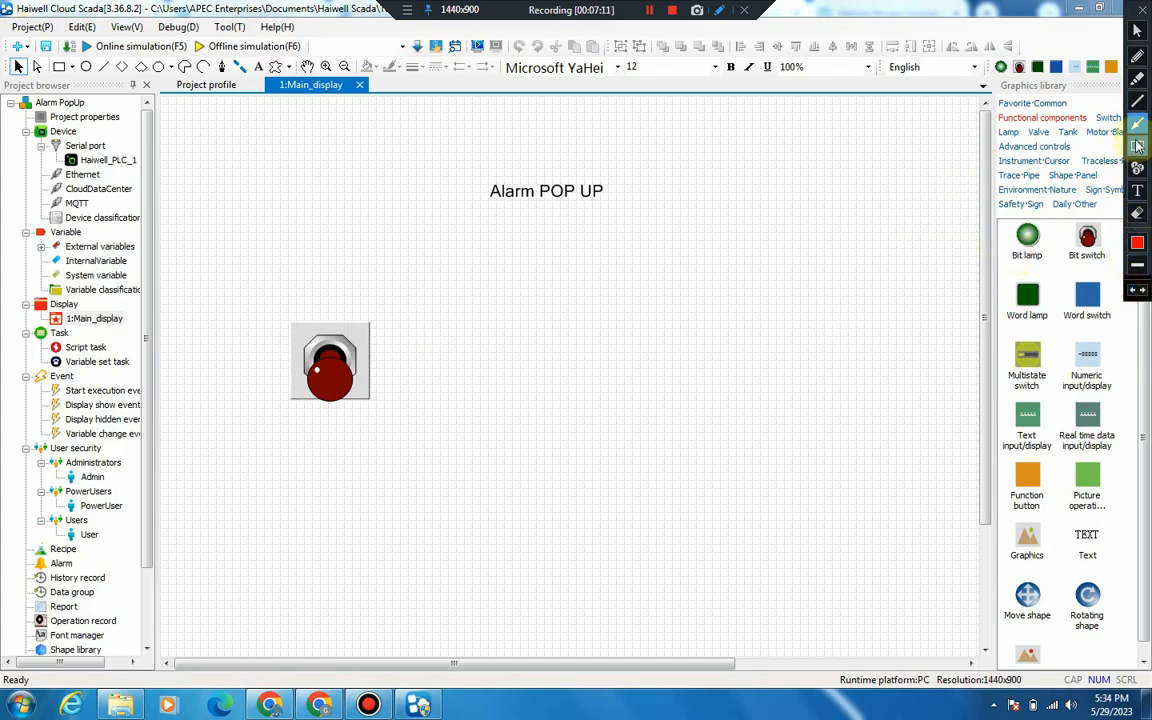
{"action": "left_click", "coordinate": [1138, 146]}
{"action": "left_click_drag", "start_coordinate": [988, 137], "coordinate": [1080, 157]}
{"action": "left_click", "coordinate": [1137, 30]}
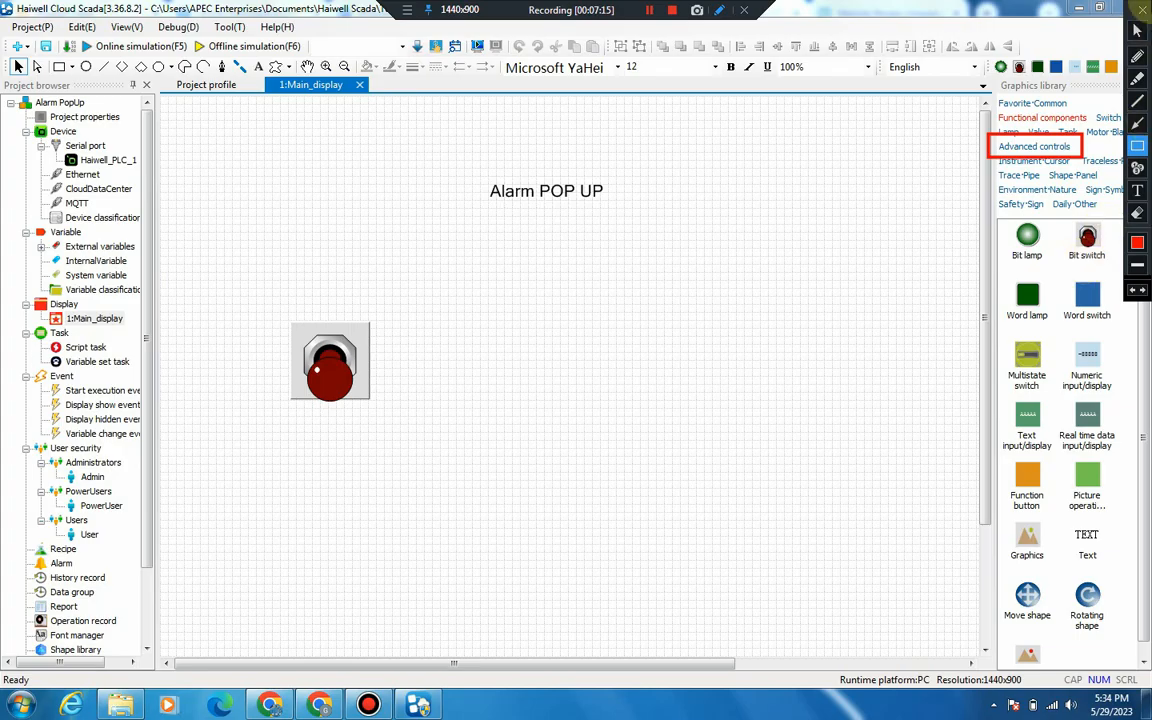
Place a Sub-picture display from the advanced controls on Main_display at about (488, 192), sized about 438 by 243.
{"action": "left_click", "coordinate": [1058, 147]}
{"action": "left_click", "coordinate": [1133, 291]}
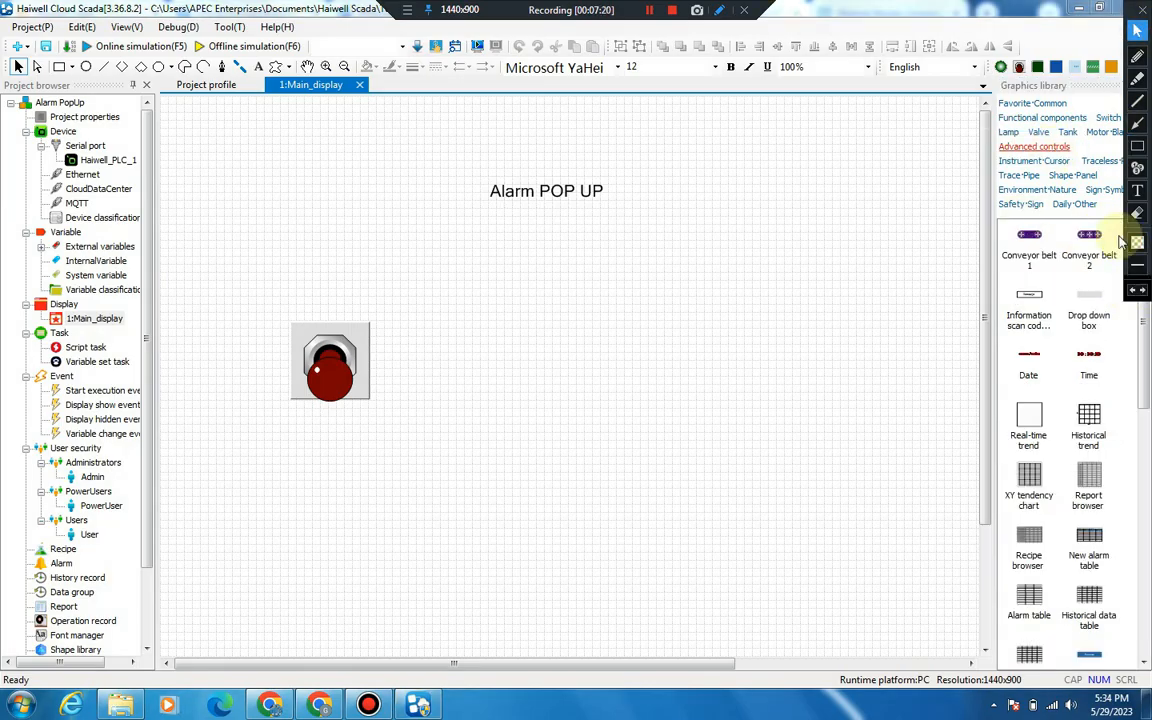
{"action": "left_click_drag", "start_coordinate": [1145, 365], "coordinate": [1147, 543]}
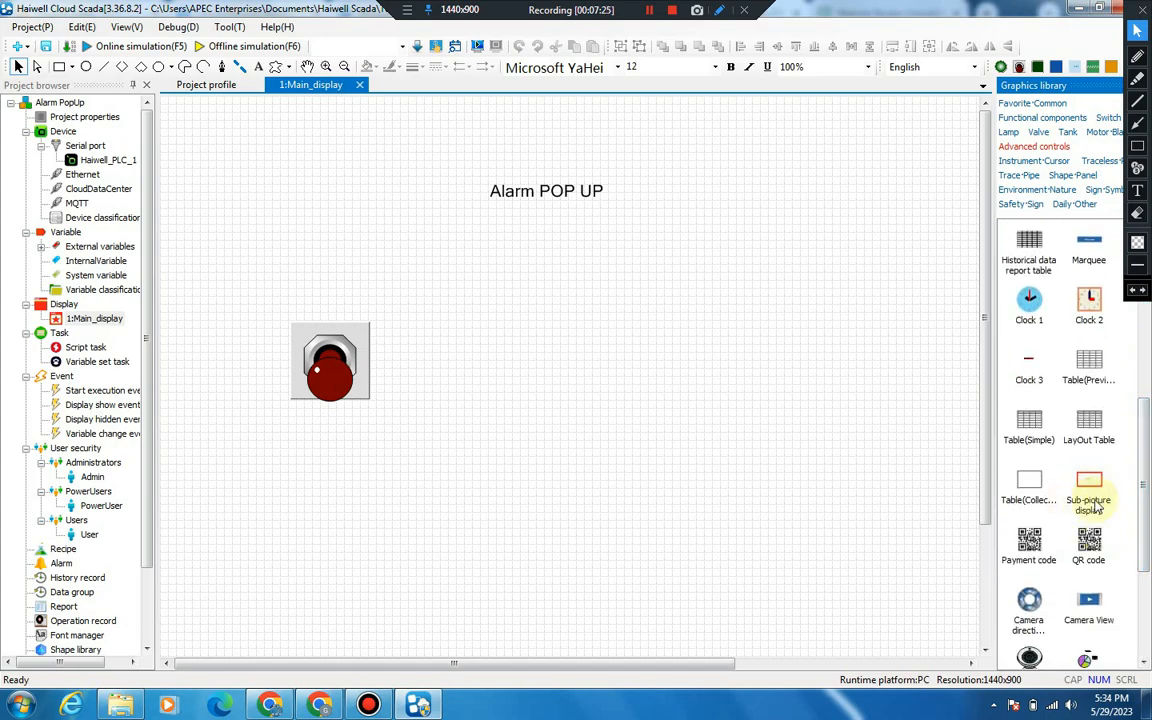
{"action": "left_click", "coordinate": [1090, 495]}
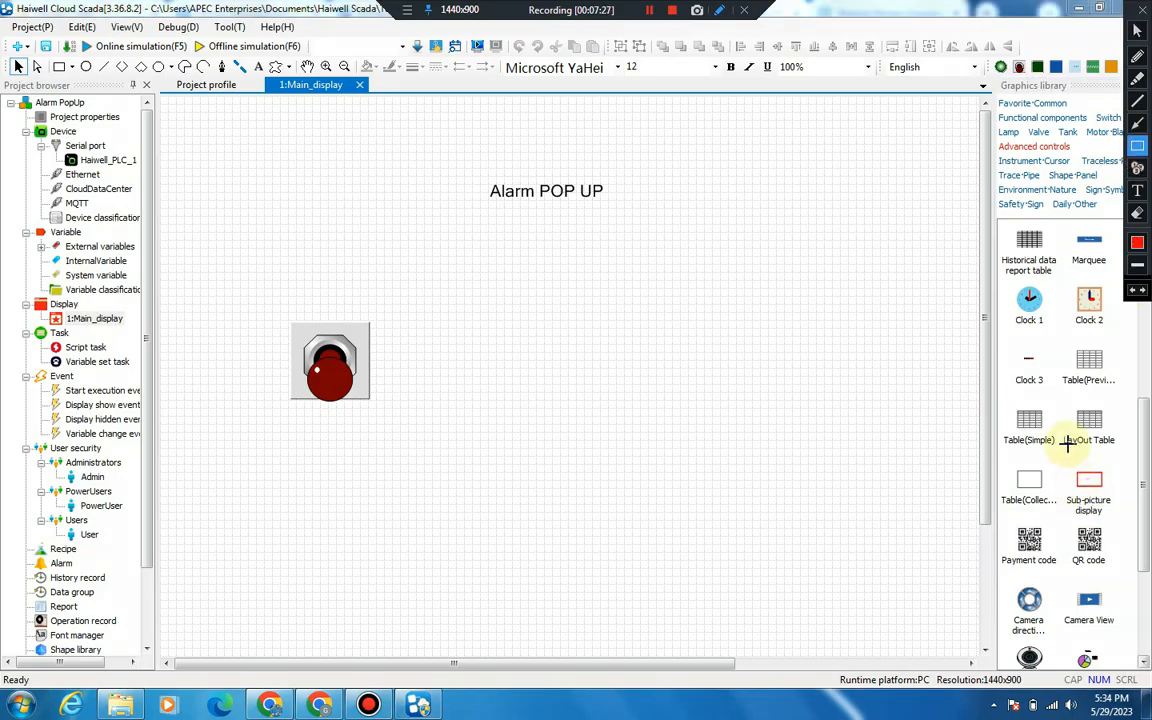
{"action": "left_click_drag", "start_coordinate": [1068, 443], "coordinate": [1130, 528]}
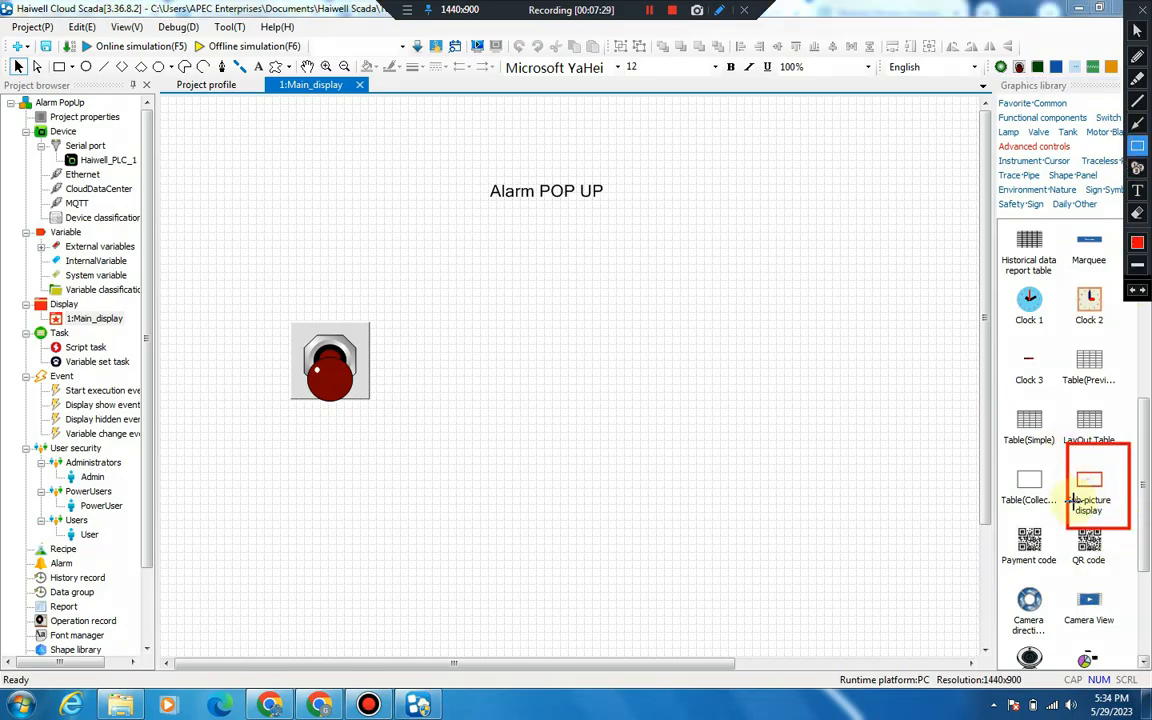
{"action": "left_click", "coordinate": [1137, 31]}
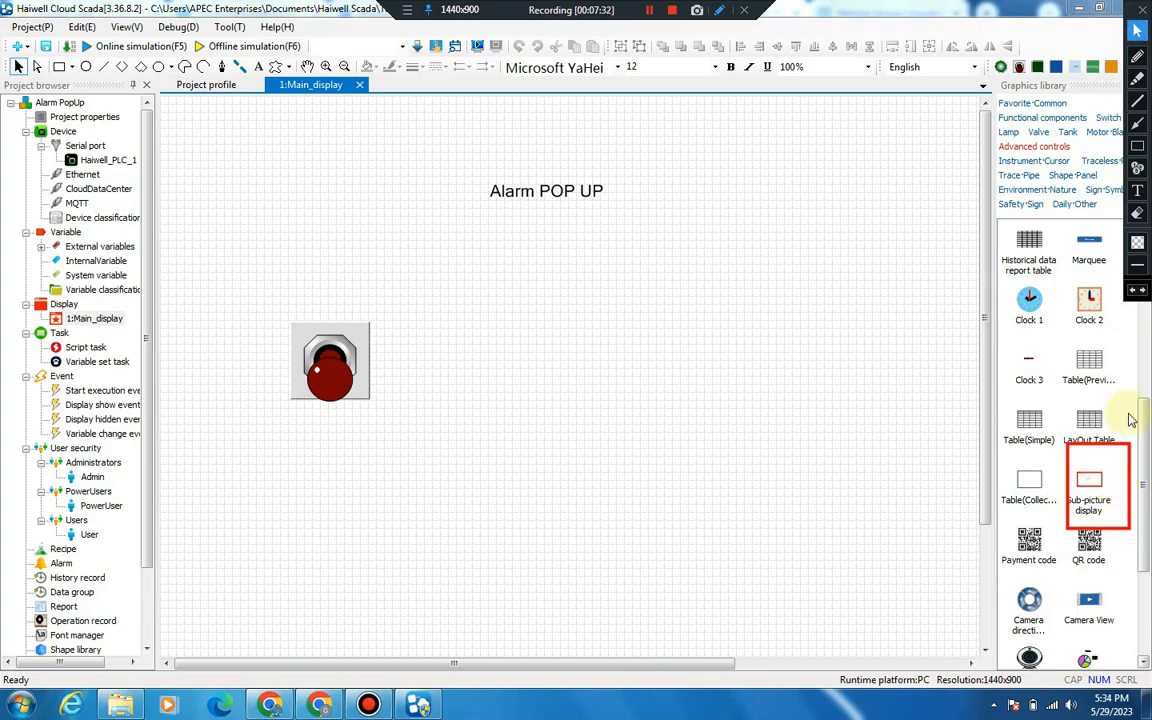
{"action": "left_click", "coordinate": [1135, 290]}
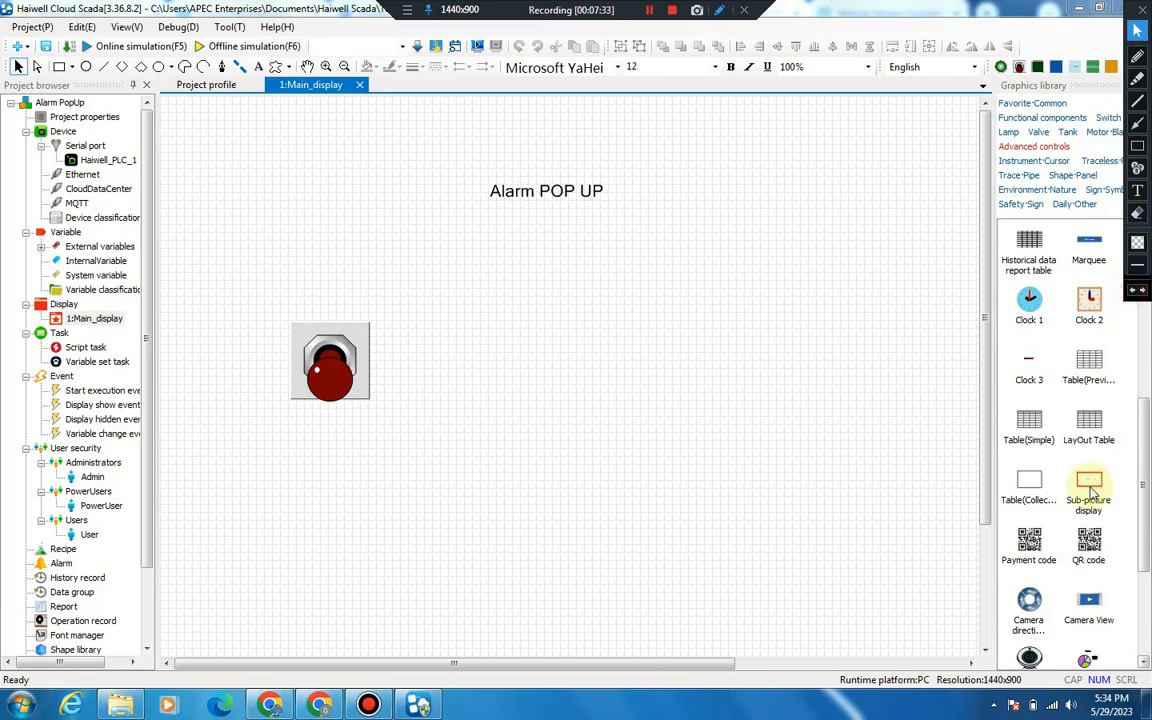
{"action": "left_click_drag", "start_coordinate": [1092, 490], "coordinate": [729, 357]}
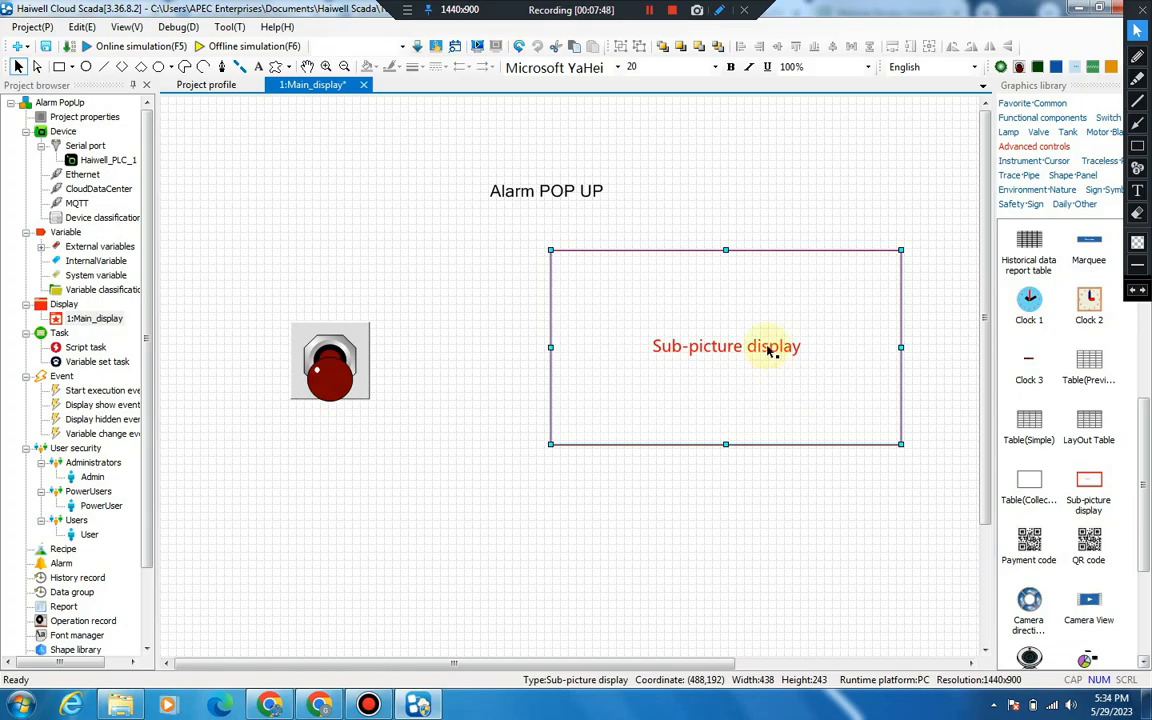
{"action": "left_click", "coordinate": [515, 376]}
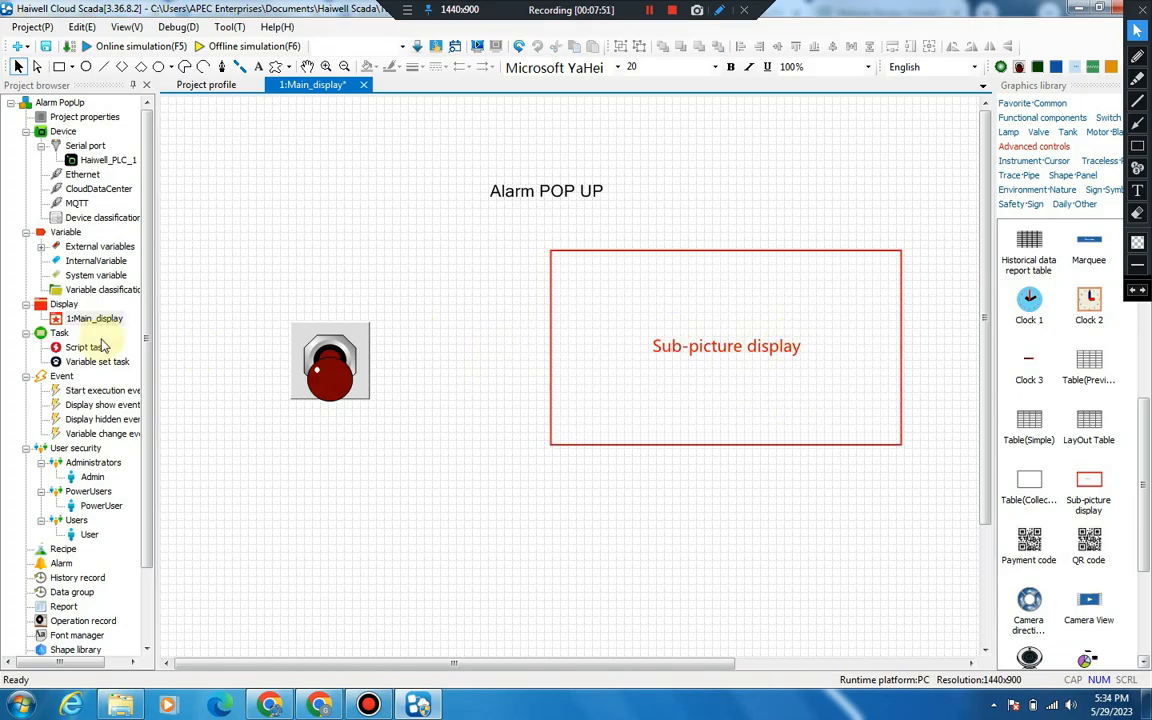
Add a new display to the project's Display node.
{"action": "left_click", "coordinate": [62, 307]}
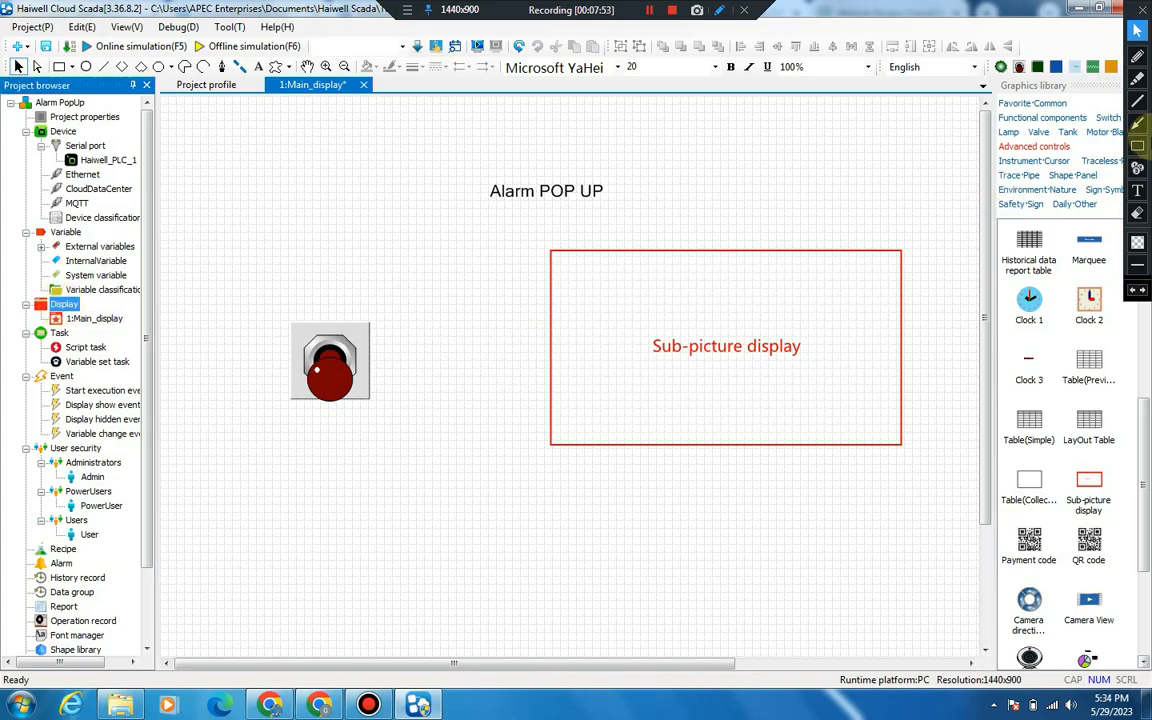
{"action": "left_click", "coordinate": [1139, 125]}
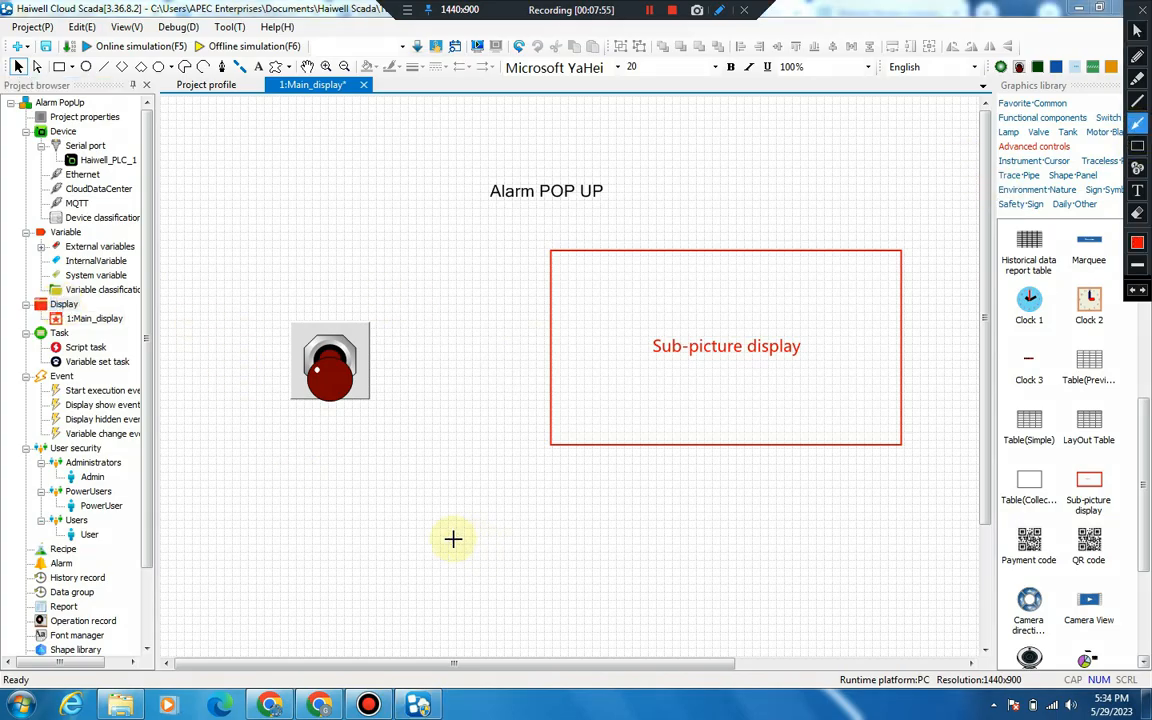
{"action": "mouse_move", "coordinate": [452, 537]}
{"action": "left_mouse_down"}
{"action": "mouse_move", "coordinate": [80, 292]}
{"action": "mouse_move", "coordinate": [68, 304]}
{"action": "left_mouse_up"}
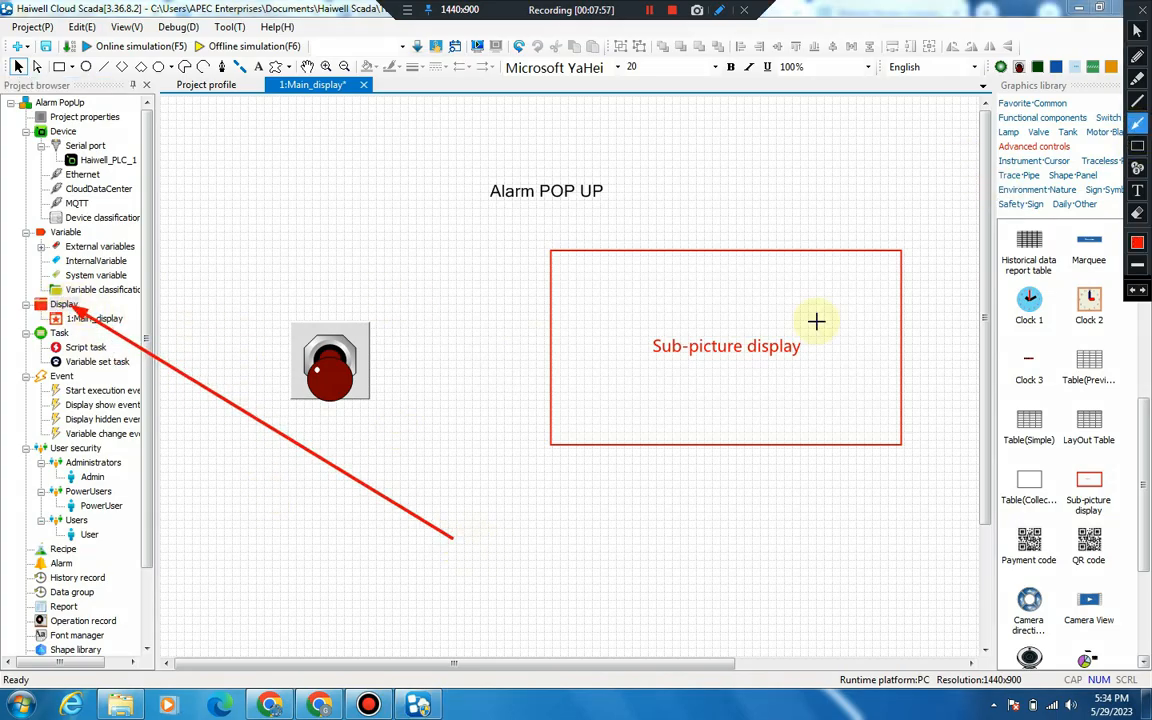
{"action": "left_click", "coordinate": [1132, 291]}
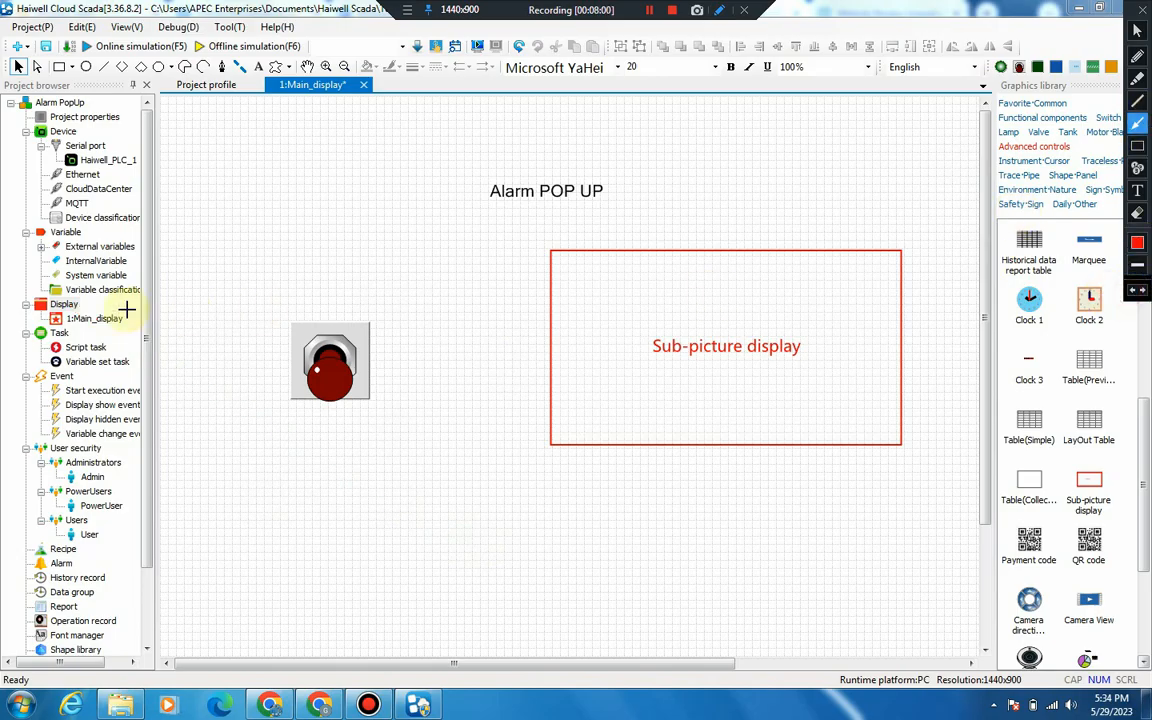
{"action": "left_click", "coordinate": [1137, 30]}
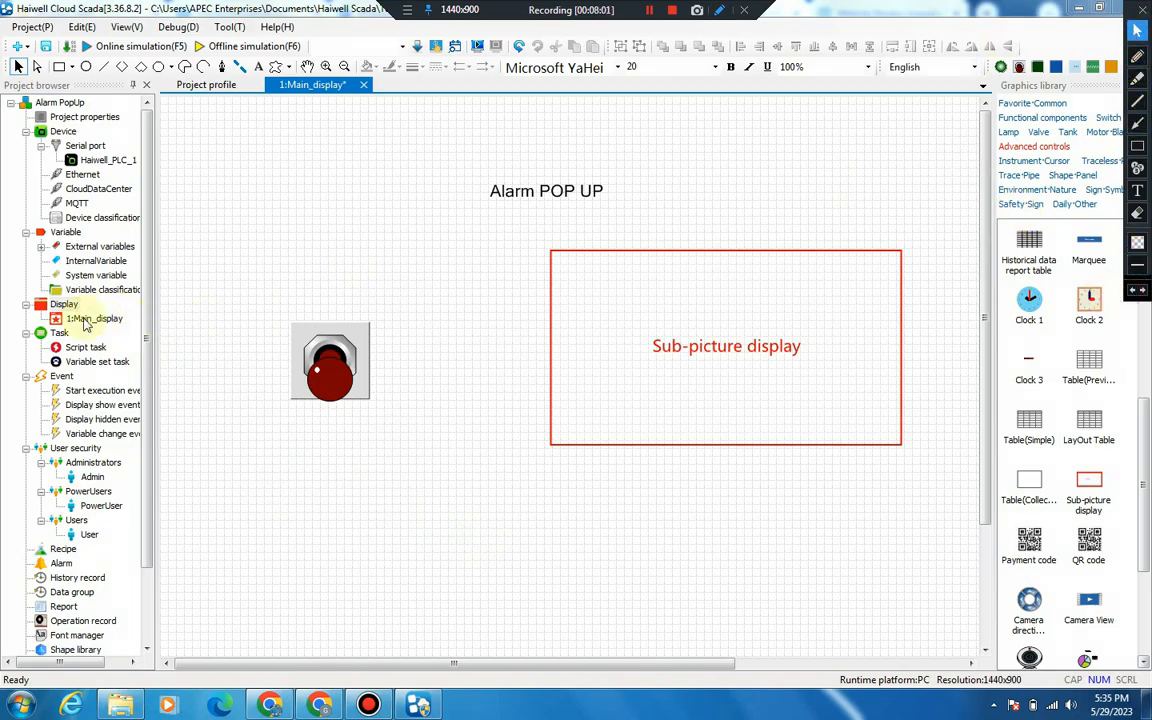
{"action": "right_click", "coordinate": [74, 305]}
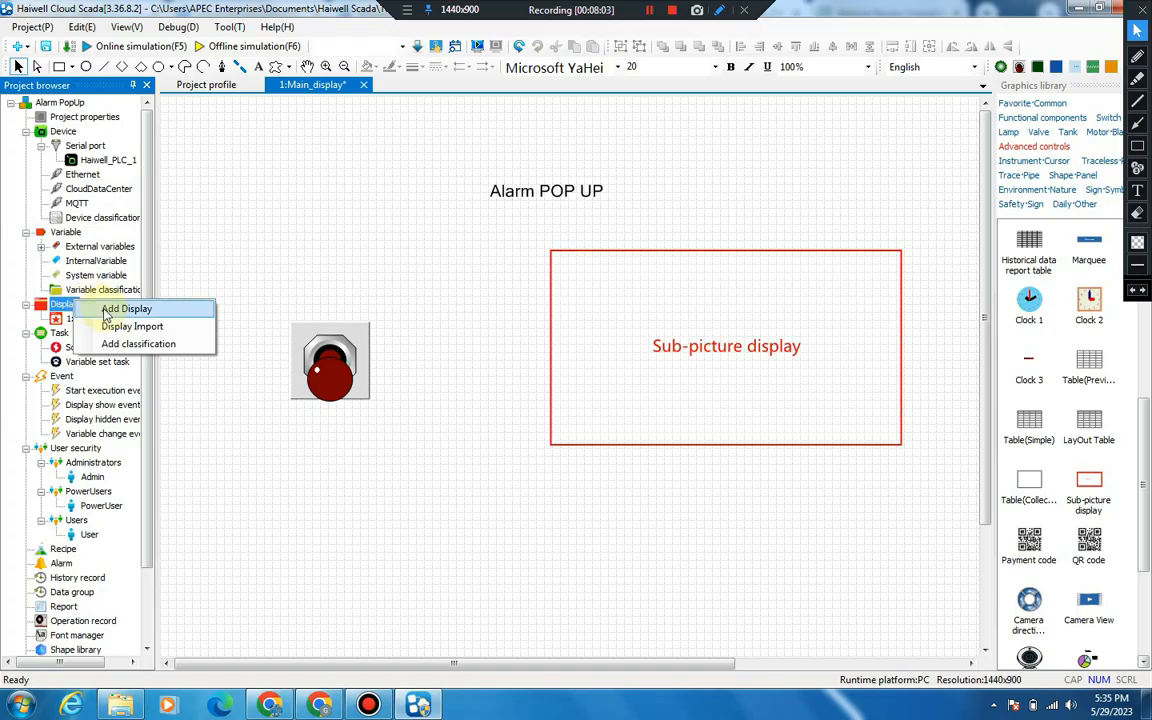
{"action": "left_click", "coordinate": [105, 312]}
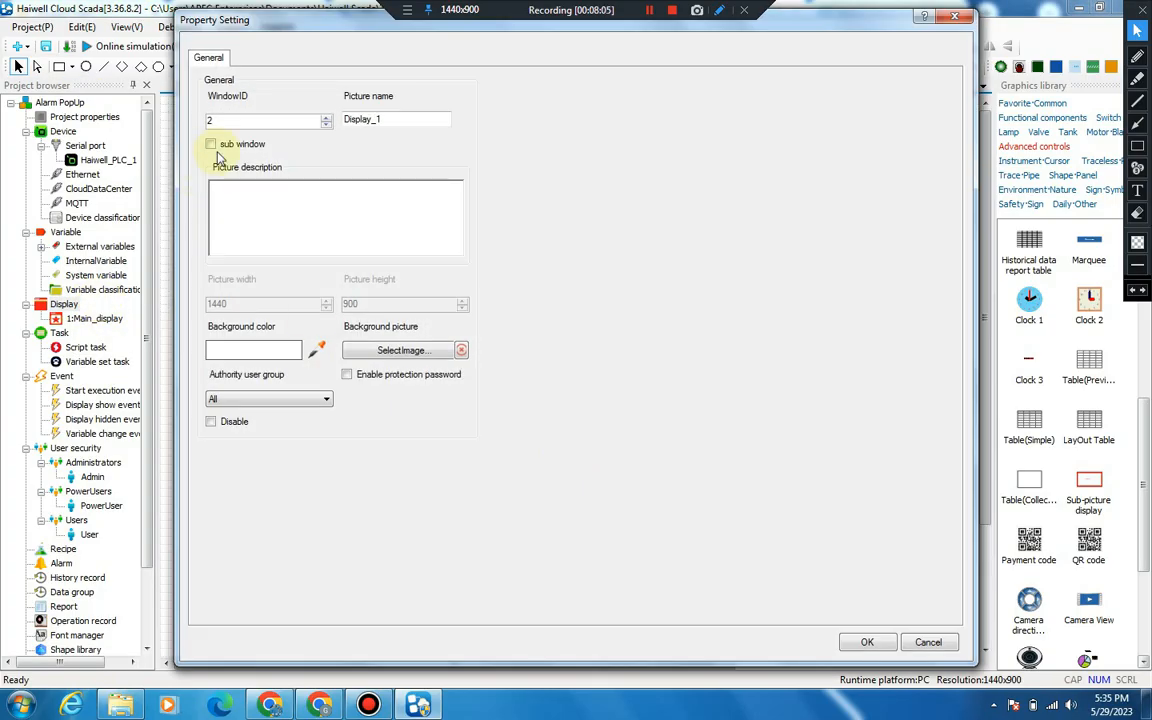
Enable the sub window option for the new display.
{"action": "left_click", "coordinate": [1137, 145]}
{"action": "left_click_drag", "start_coordinate": [201, 134], "coordinate": [269, 162]}
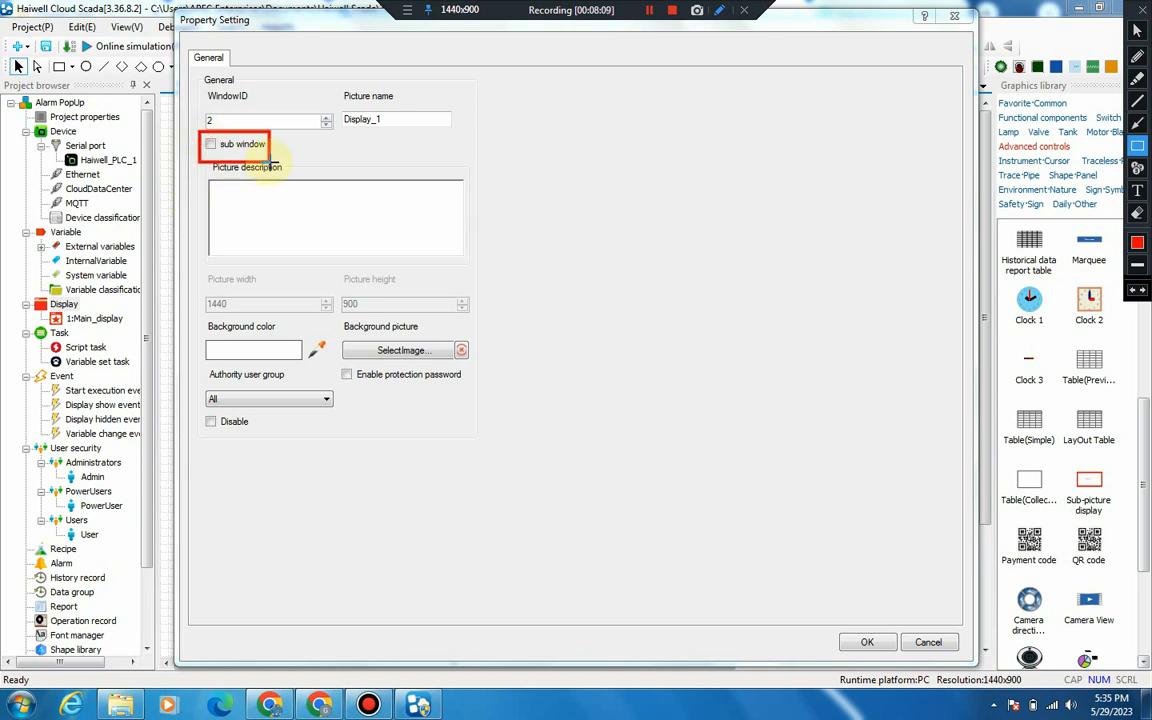
{"action": "left_click", "coordinate": [1137, 122]}
{"action": "left_click_drag", "start_coordinate": [486, 160], "coordinate": [232, 146]}
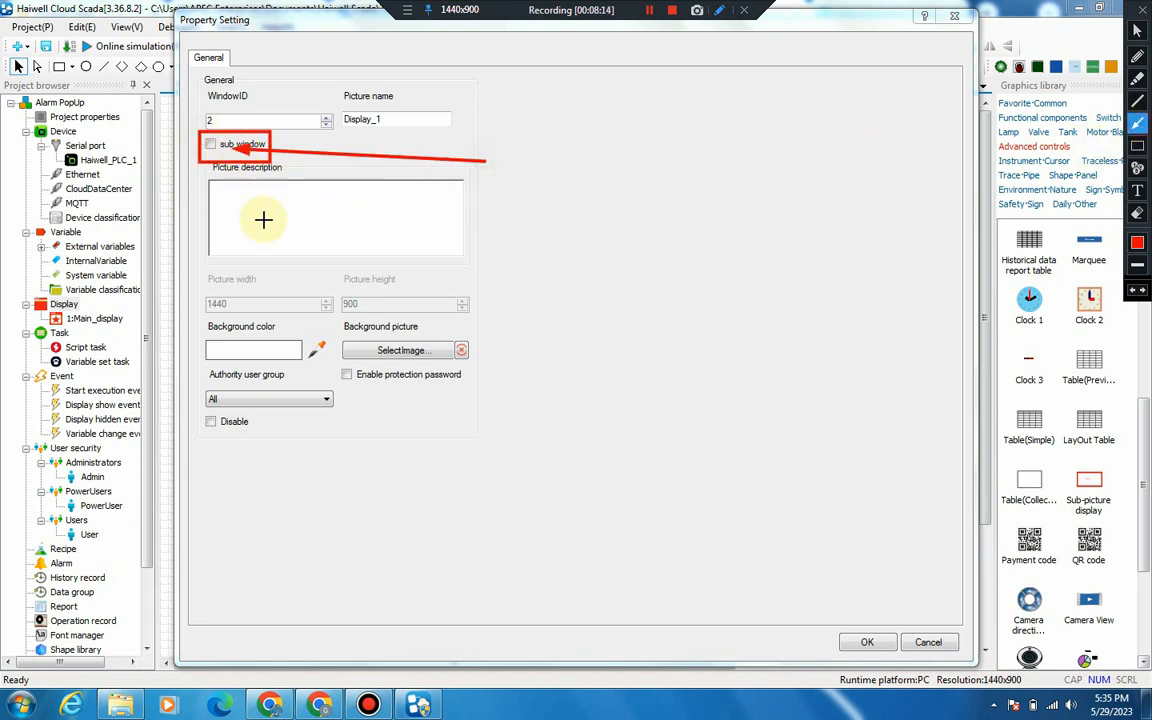
{"action": "left_click", "coordinate": [1137, 30]}
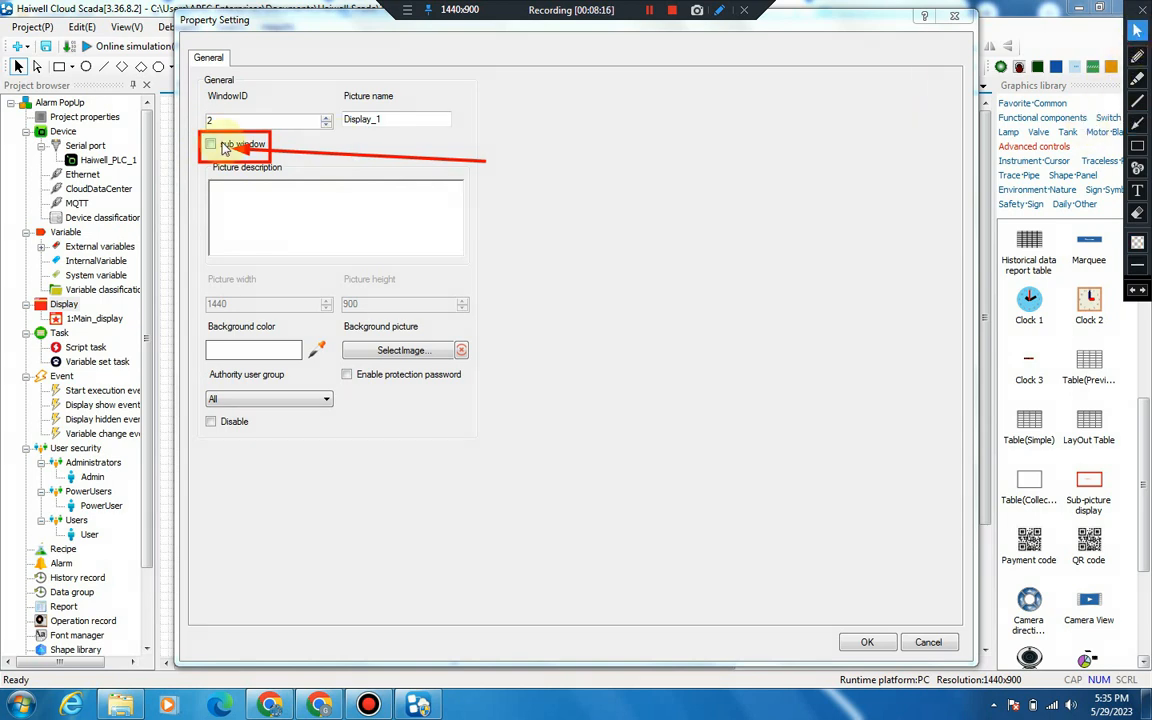
{"action": "left_click", "coordinate": [211, 145]}
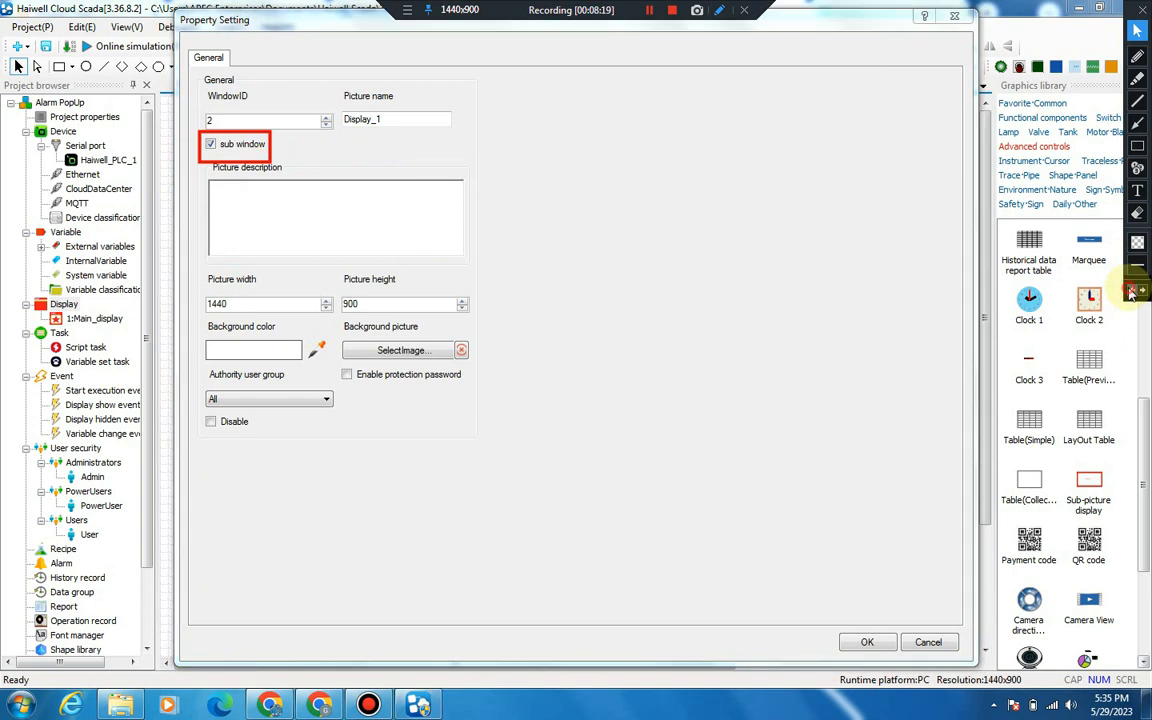
Set the sub window's picture width to 300 and height to 150, and confirm its properties.
{"action": "left_click", "coordinate": [1133, 290]}
{"action": "double_click", "coordinate": [272, 305]}
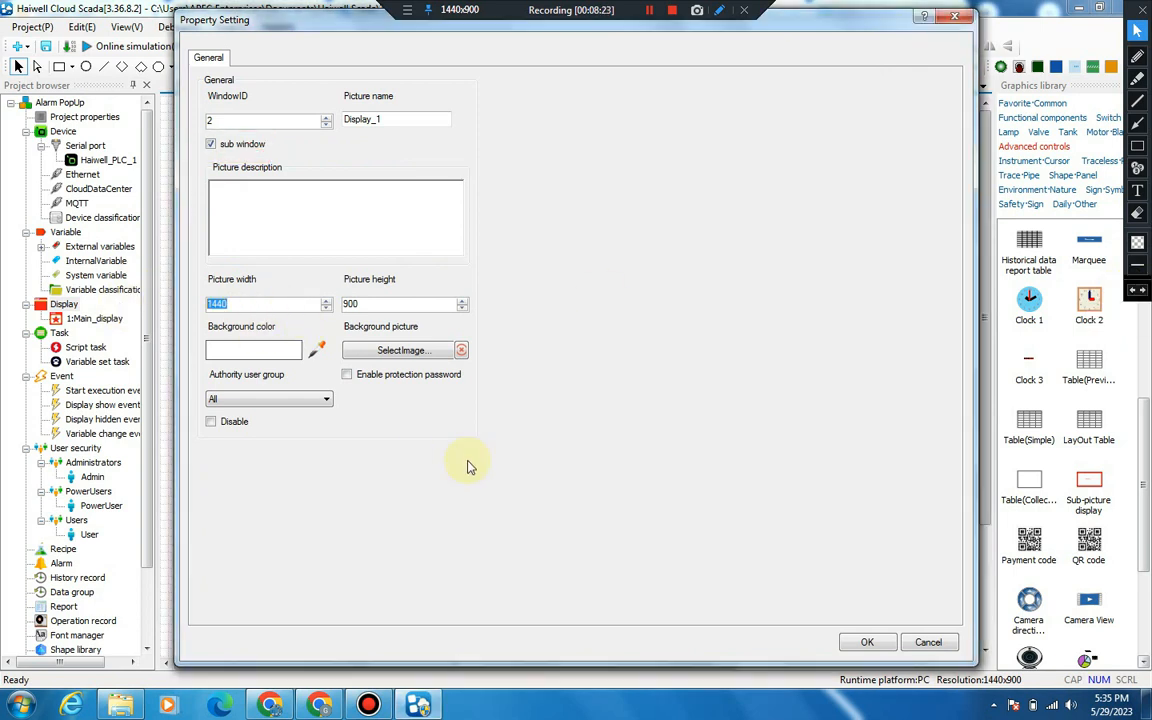
{"action": "type", "text": "300"}
{"action": "left_click_drag", "start_coordinate": [385, 304], "coordinate": [332, 305]}
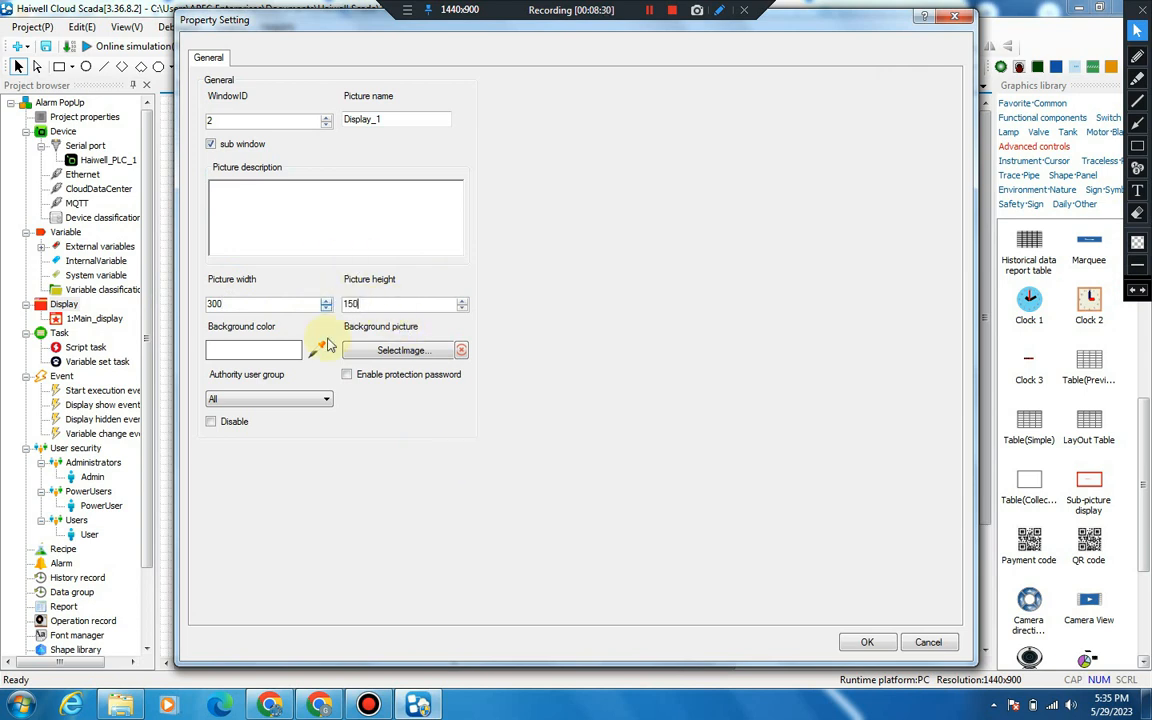
{"action": "left_click", "coordinate": [866, 643]}
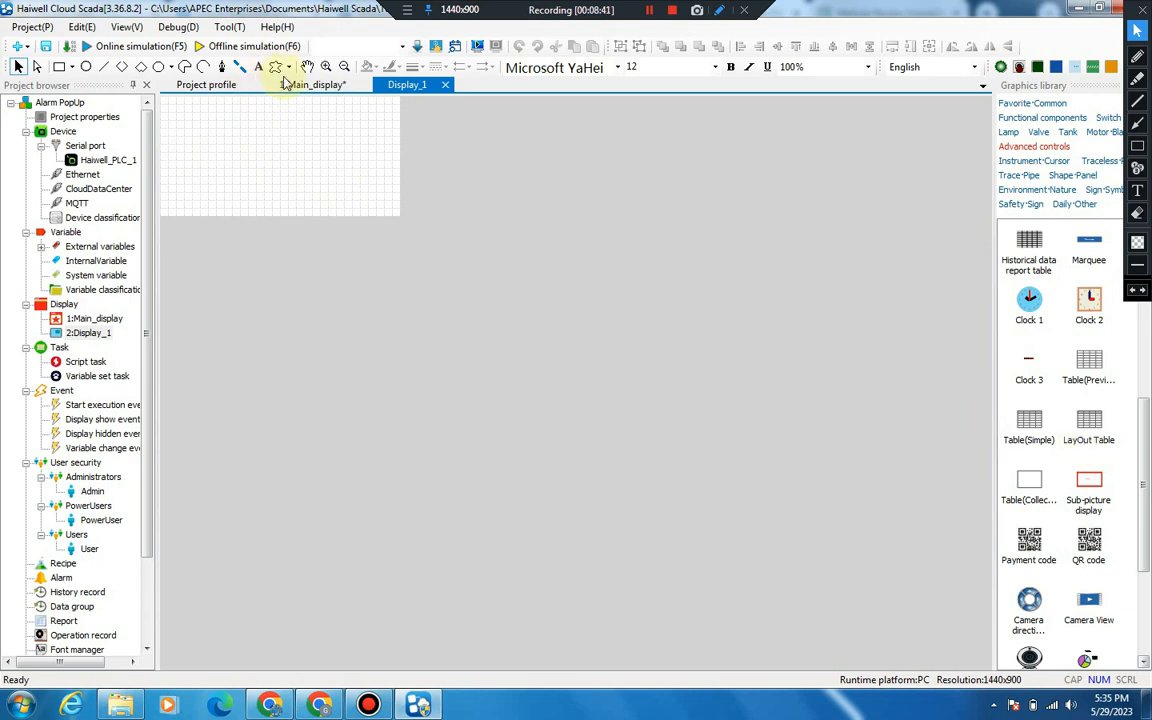
{"action": "left_click", "coordinate": [59, 67]}
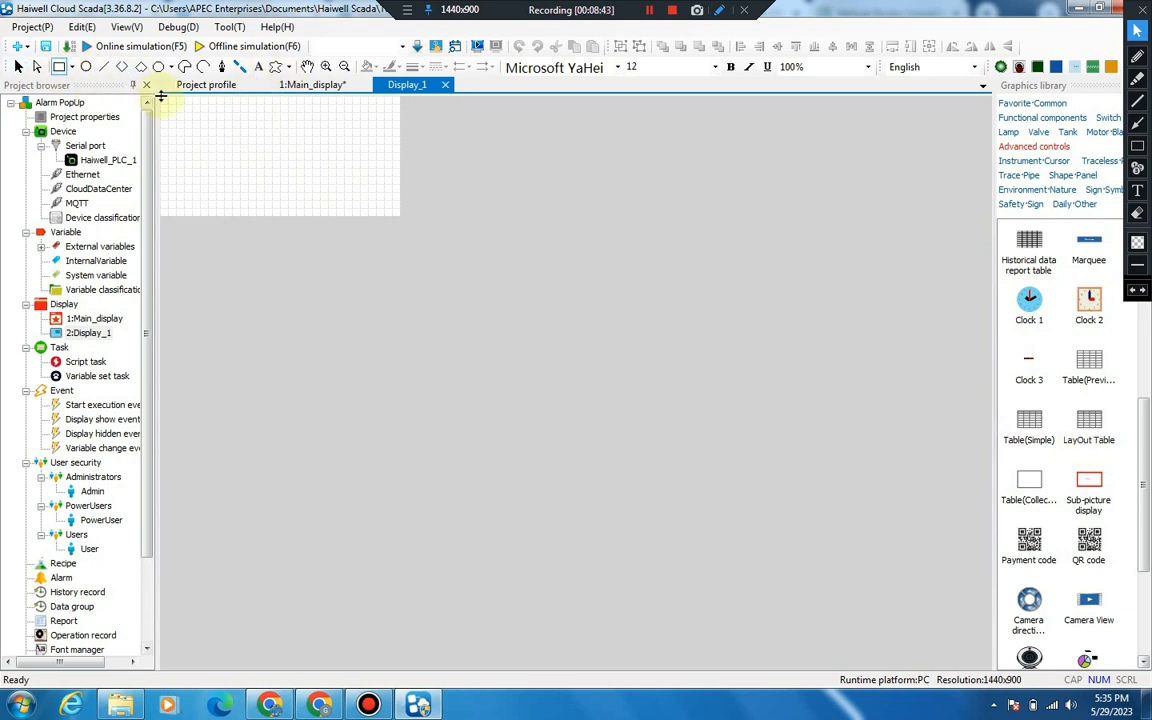
{"action": "left_click_drag", "start_coordinate": [162, 100], "coordinate": [397, 140]}
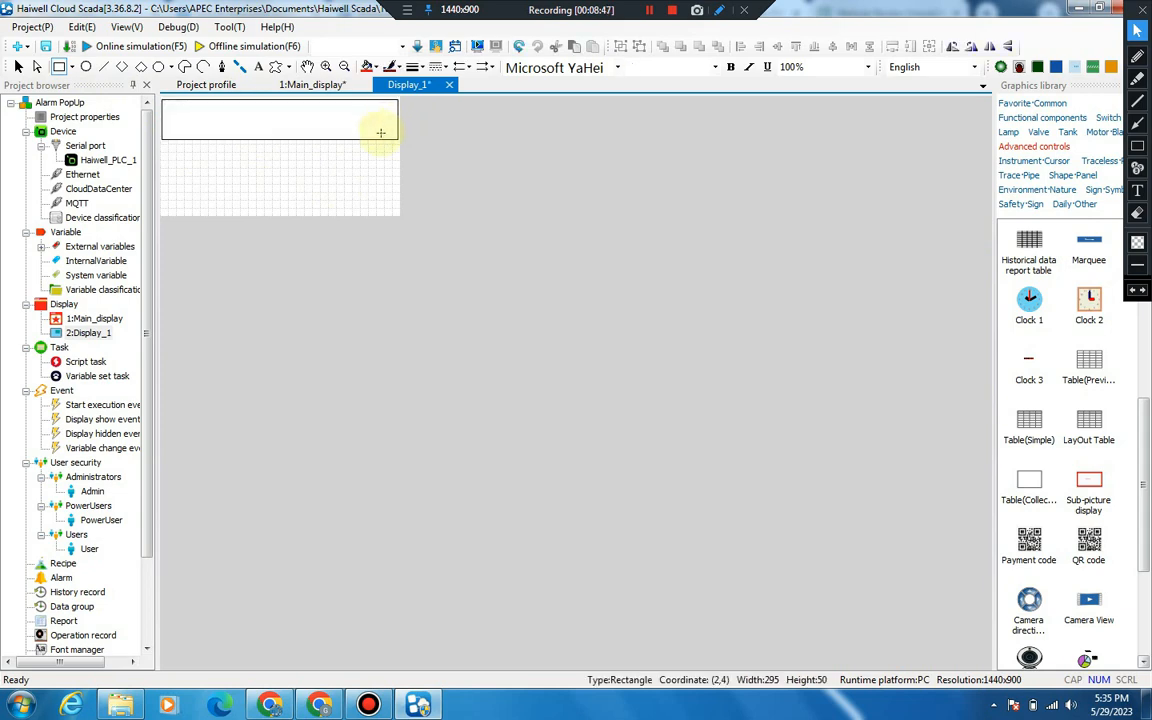
{"action": "left_click", "coordinate": [382, 138]}
{"action": "left_click_drag", "start_coordinate": [280, 141], "coordinate": [280, 122]}
{"action": "left_click", "coordinate": [350, 150]}
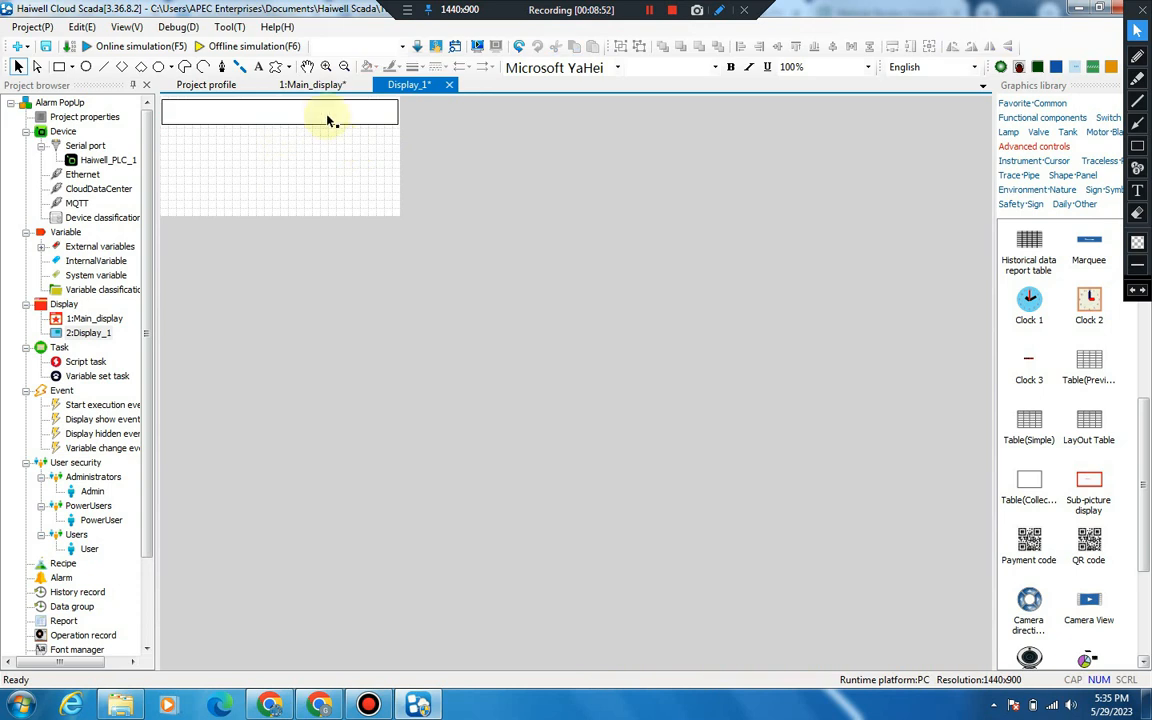
{"action": "left_click", "coordinate": [293, 102]}
{"action": "left_click_drag", "start_coordinate": [329, 117], "coordinate": [330, 113]}
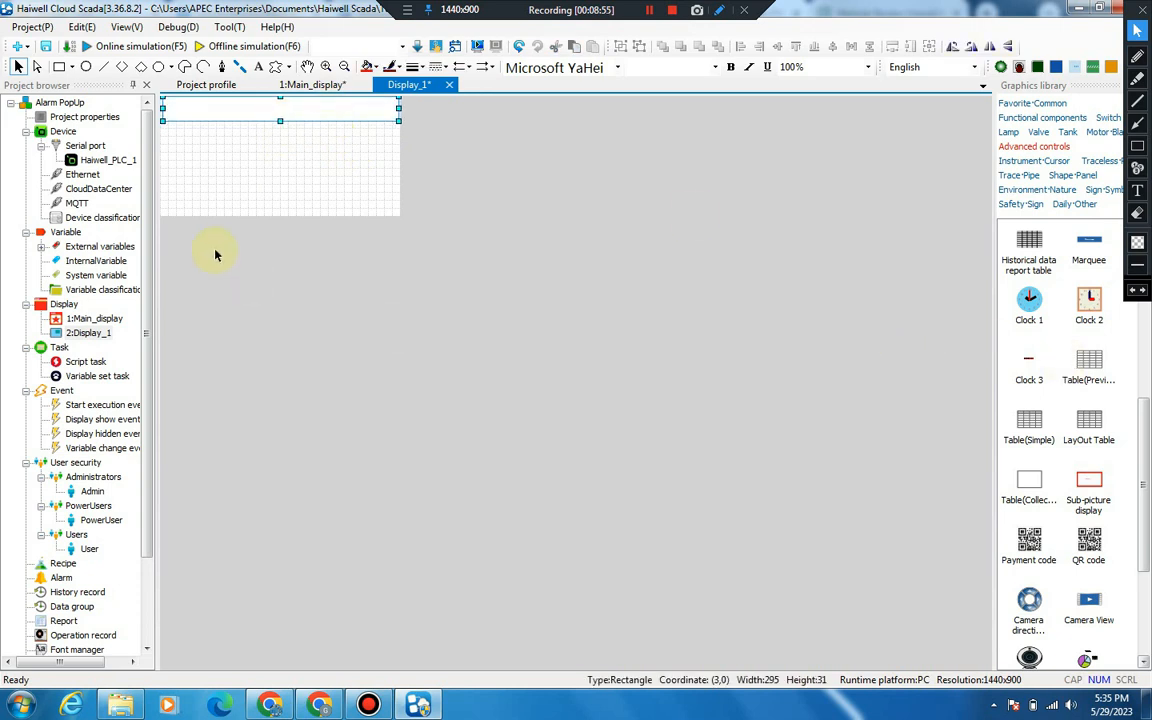
{"action": "left_click", "coordinate": [330, 152]}
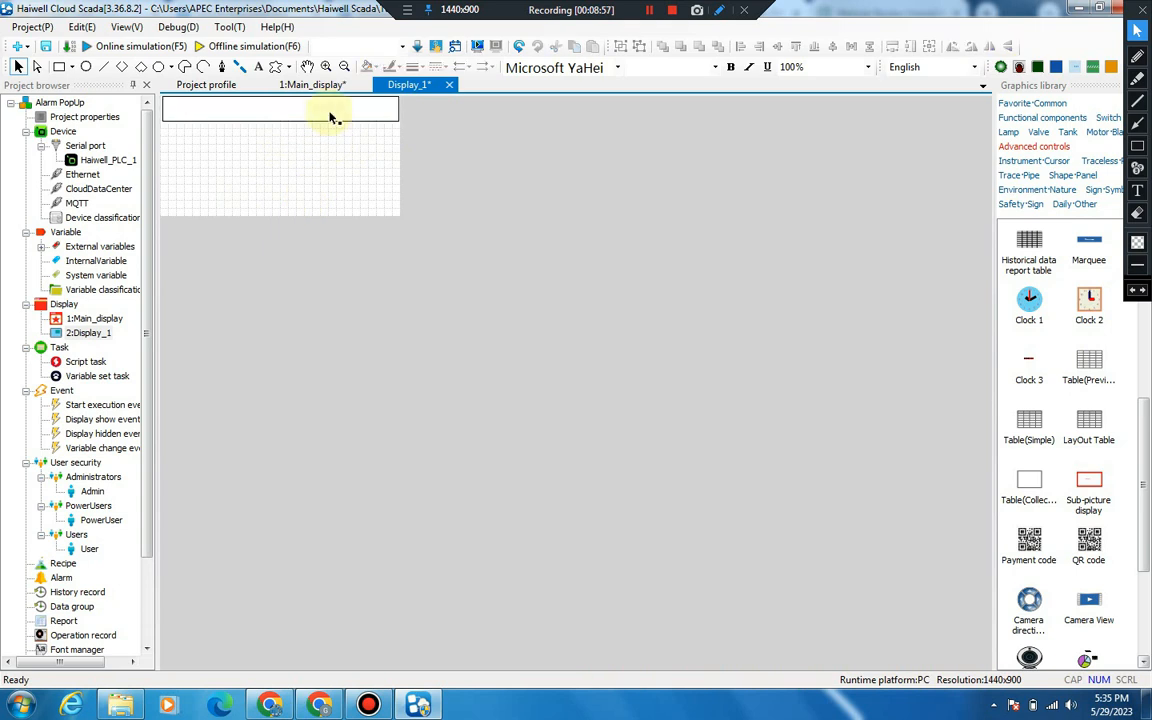
{"action": "left_click", "coordinate": [340, 122]}
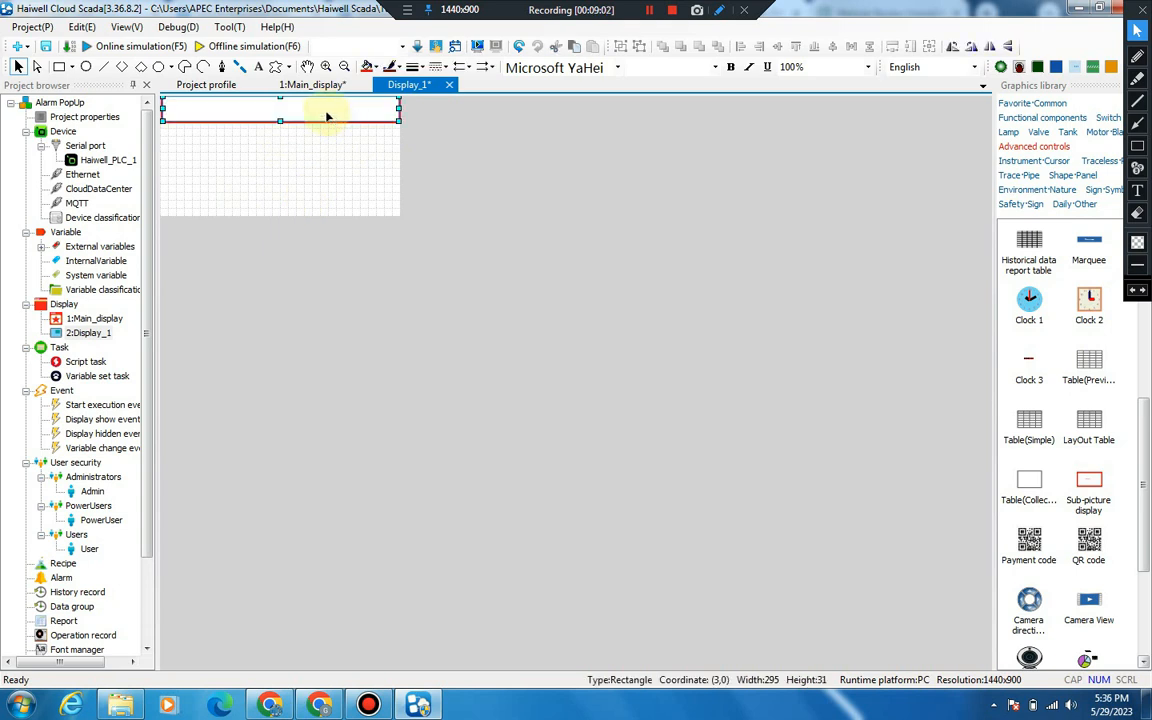
{"action": "left_click_drag", "start_coordinate": [327, 117], "coordinate": [327, 125]}
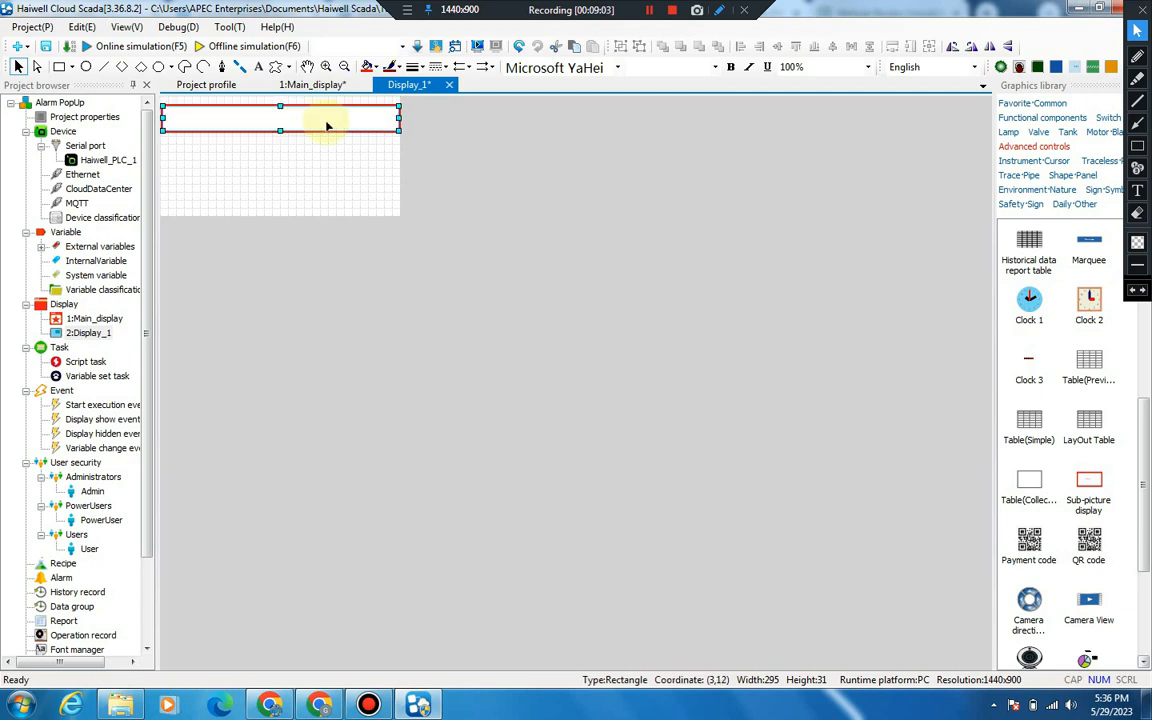
{"action": "key", "text": "Delete"}
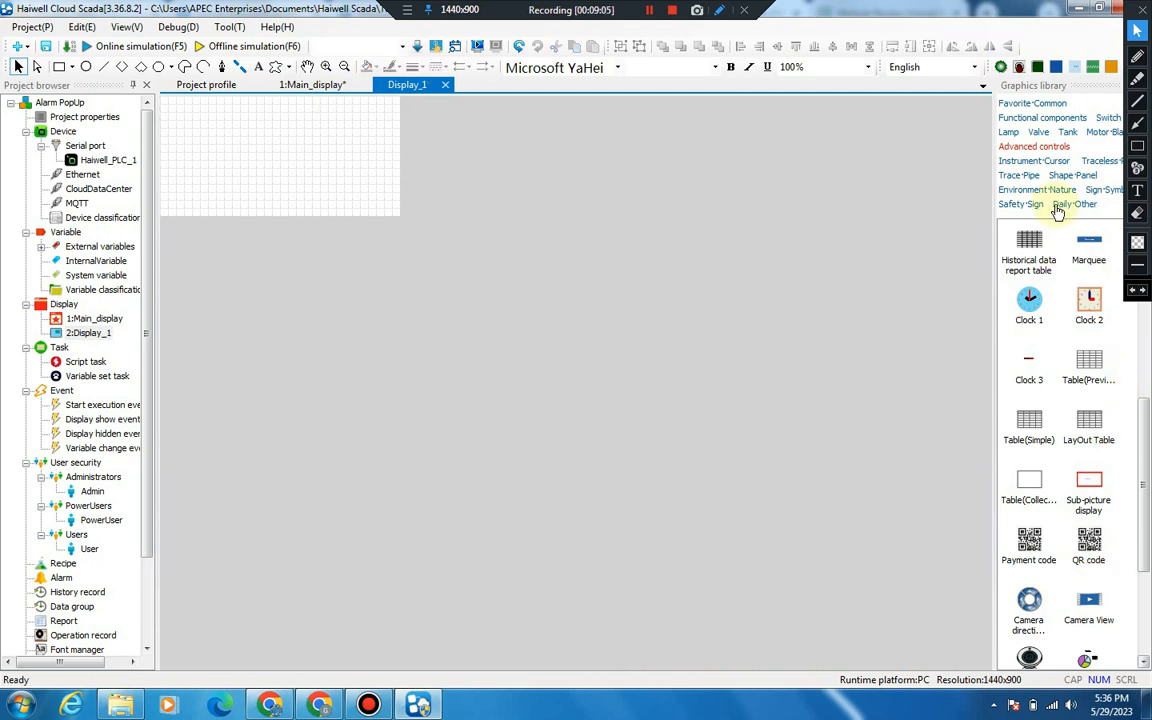
Place a Text component from the functional components on Display_1 and set its text to "PUMP ON".
{"action": "left_click", "coordinate": [1040, 118]}
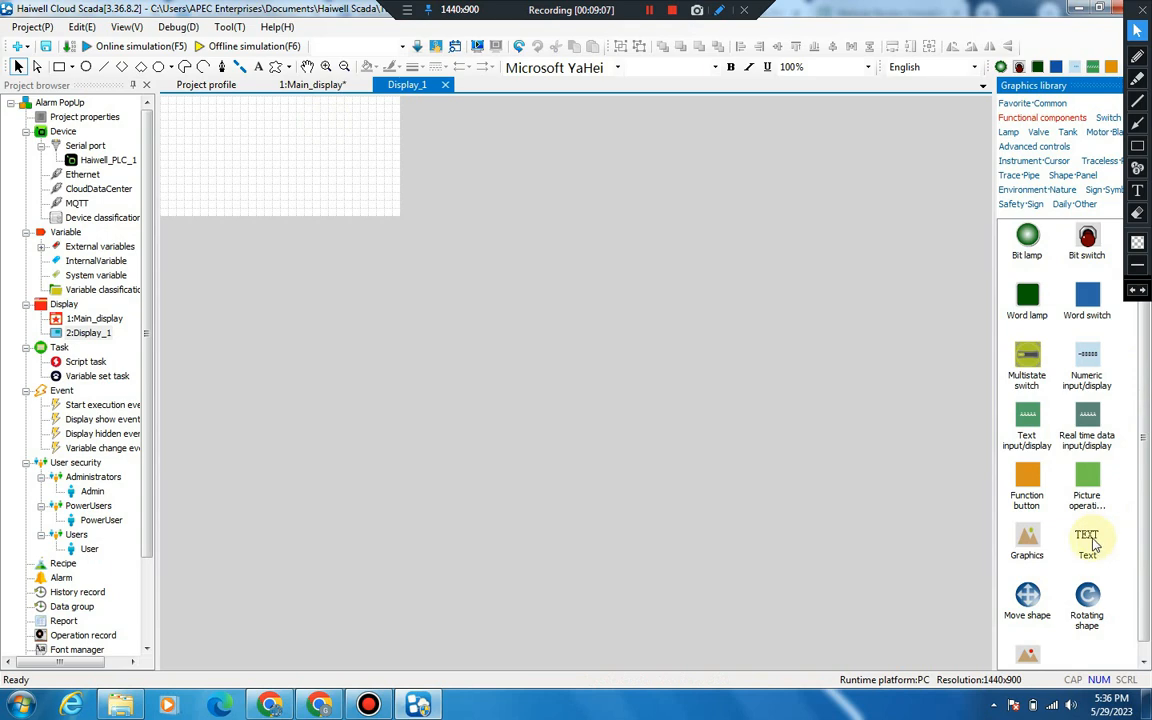
{"action": "left_click_drag", "start_coordinate": [1092, 543], "coordinate": [264, 139]}
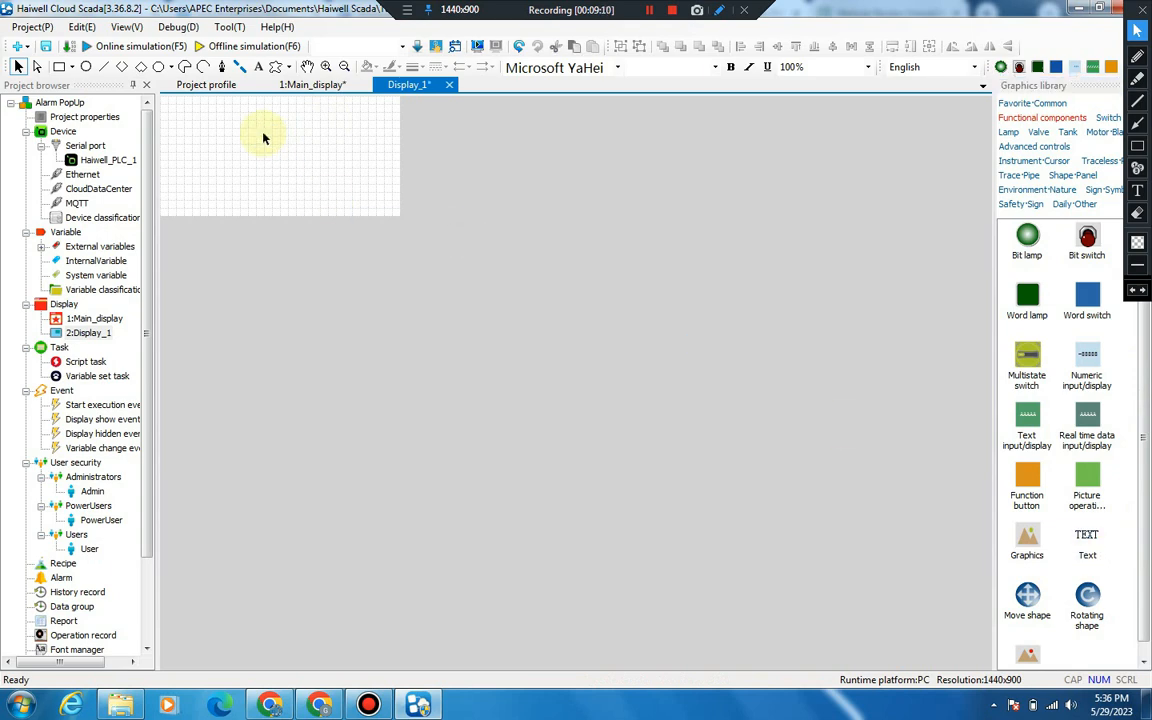
{"action": "double_click", "coordinate": [264, 139]}
{"action": "double_click", "coordinate": [265, 140]}
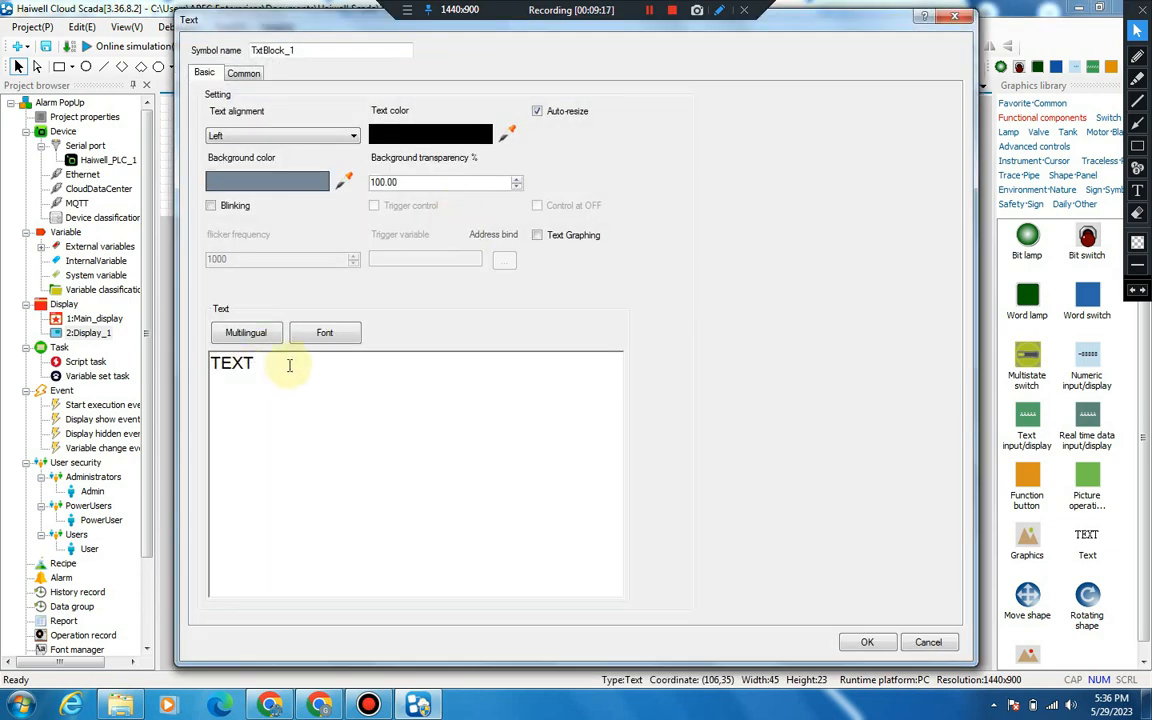
{"action": "left_click_drag", "start_coordinate": [289, 365], "coordinate": [185, 365]}
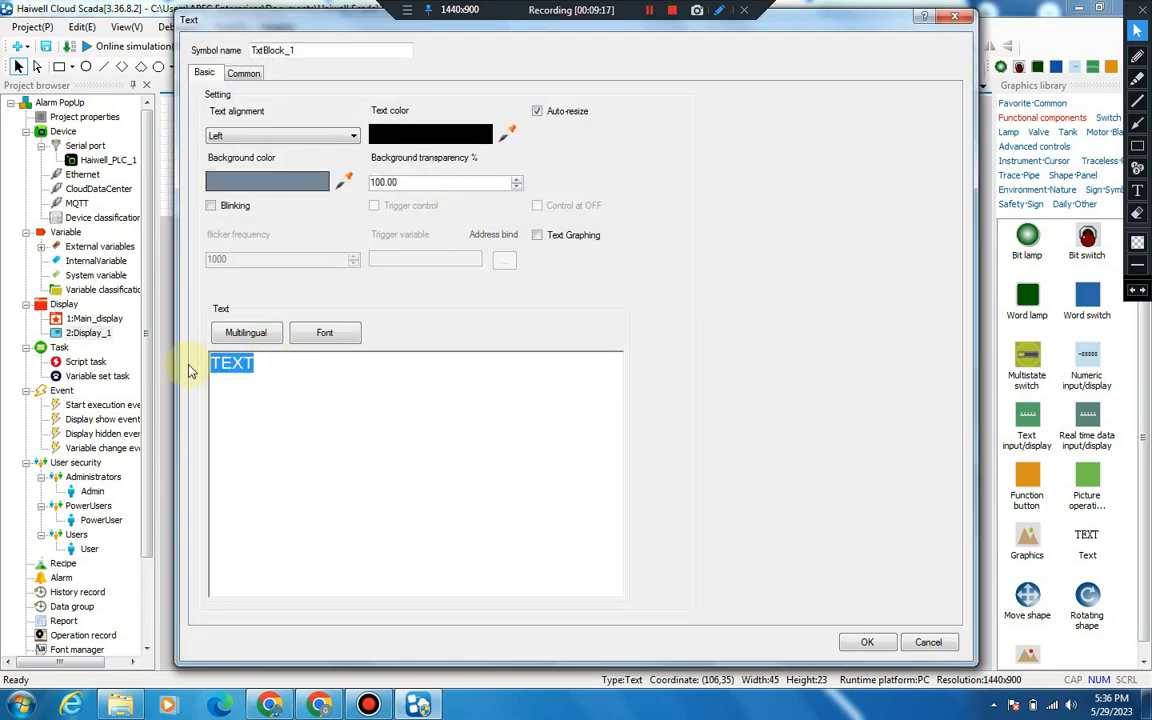
{"action": "type", "text": "PUMP ON"}
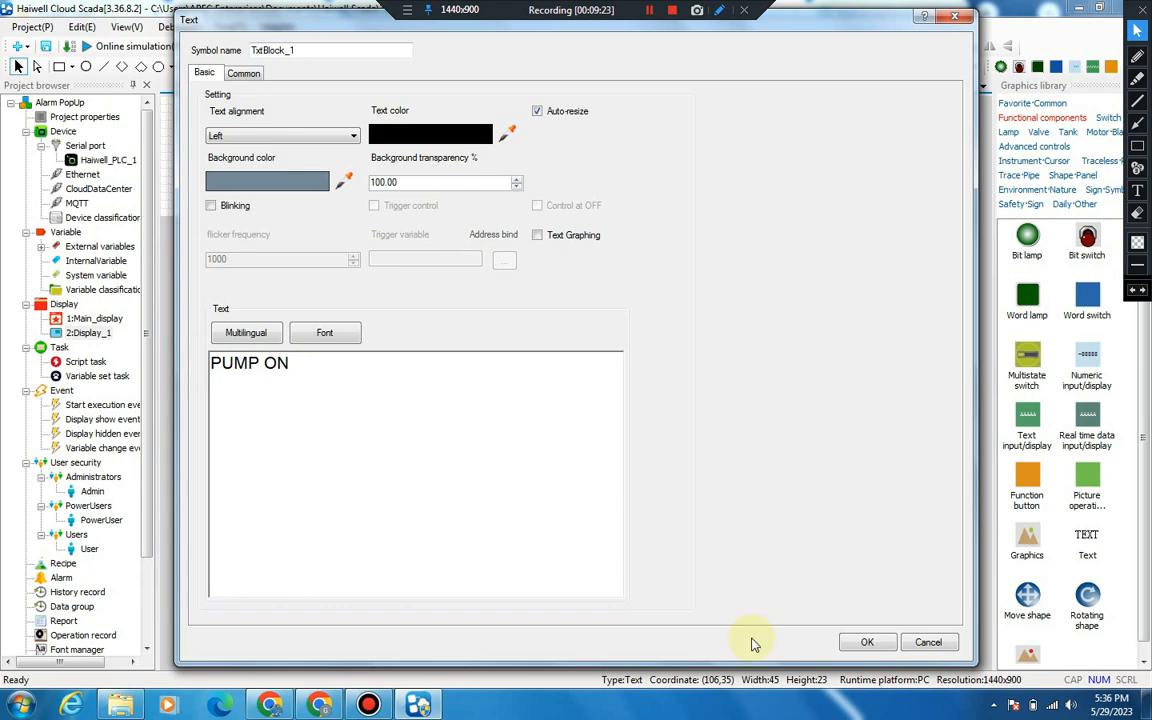
{"action": "left_click", "coordinate": [867, 642]}
Move the PUMP ON text near the upper edge of the sub window, at about (88, 22).
{"action": "left_click", "coordinate": [282, 154]}
{"action": "mouse_move", "coordinate": [288, 136]}
{"action": "left_mouse_down"}
{"action": "mouse_move", "coordinate": [256, 148]}
{"action": "mouse_move", "coordinate": [287, 154]}
{"action": "left_mouse_up"}
{"action": "left_click", "coordinate": [267, 173]}
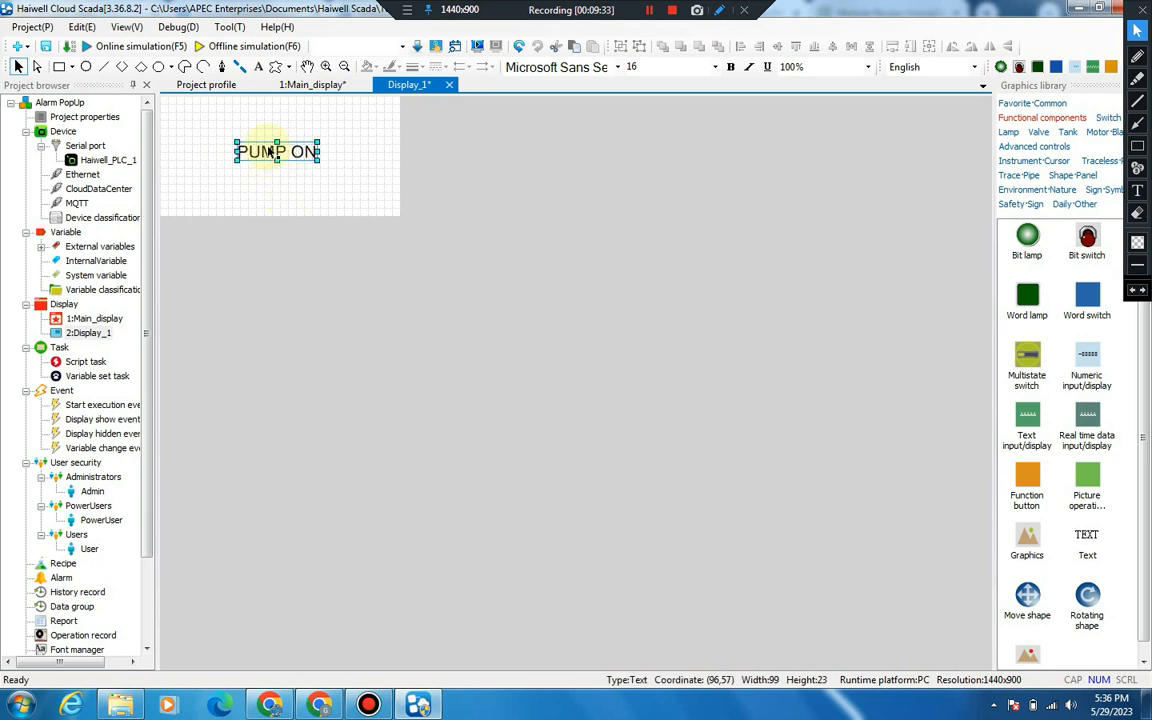
{"action": "left_click_drag", "start_coordinate": [270, 146], "coordinate": [263, 118]}
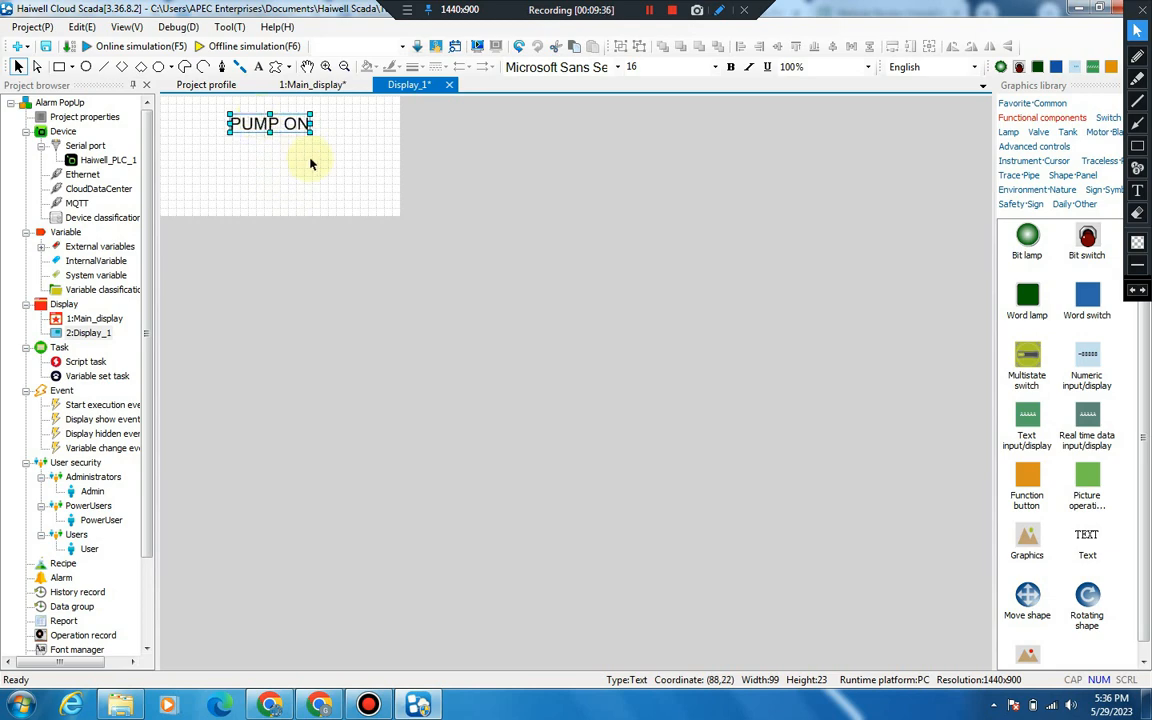
Delete the New alarm table from Display_1.
{"action": "left_click", "coordinate": [1032, 149]}
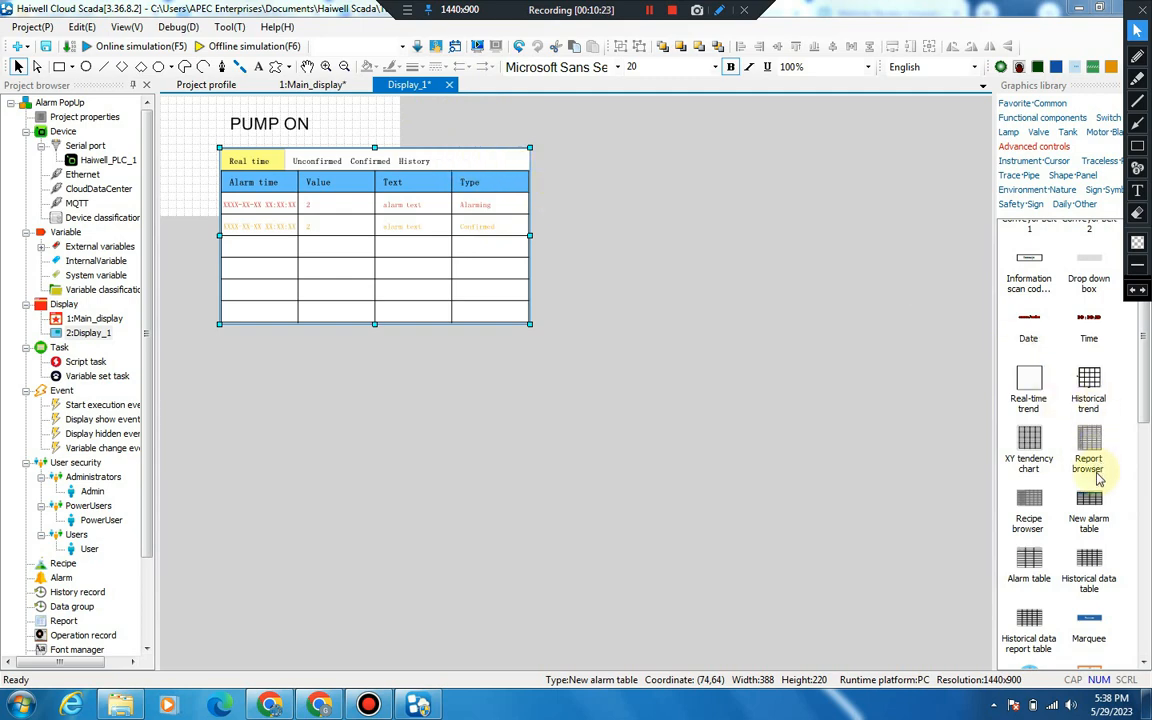
{"action": "left_click", "coordinate": [1089, 505]}
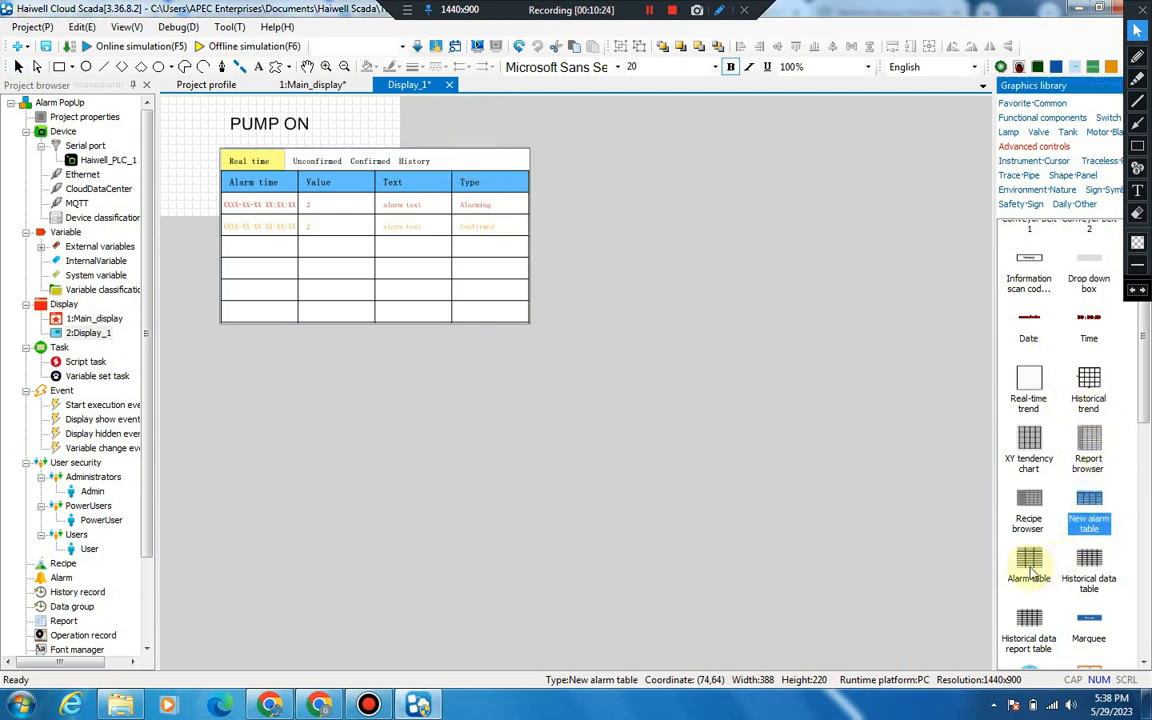
{"action": "left_click", "coordinate": [1030, 565]}
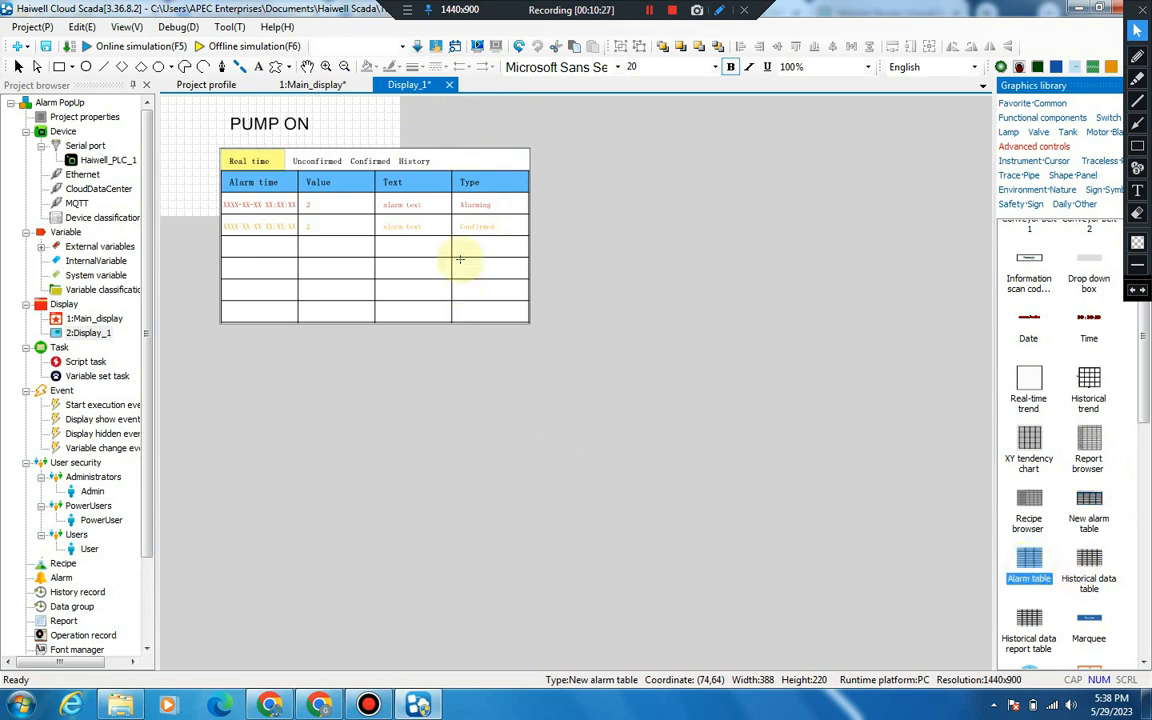
{"action": "left_click", "coordinate": [418, 222]}
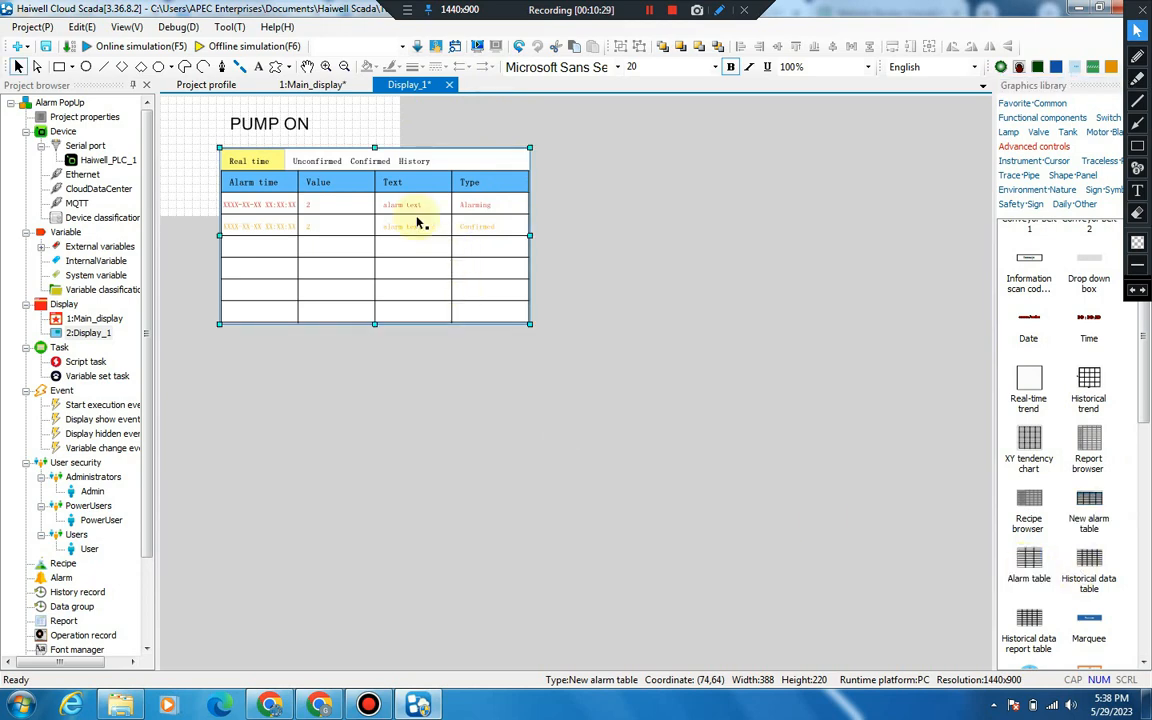
{"action": "key", "text": "Delete"}
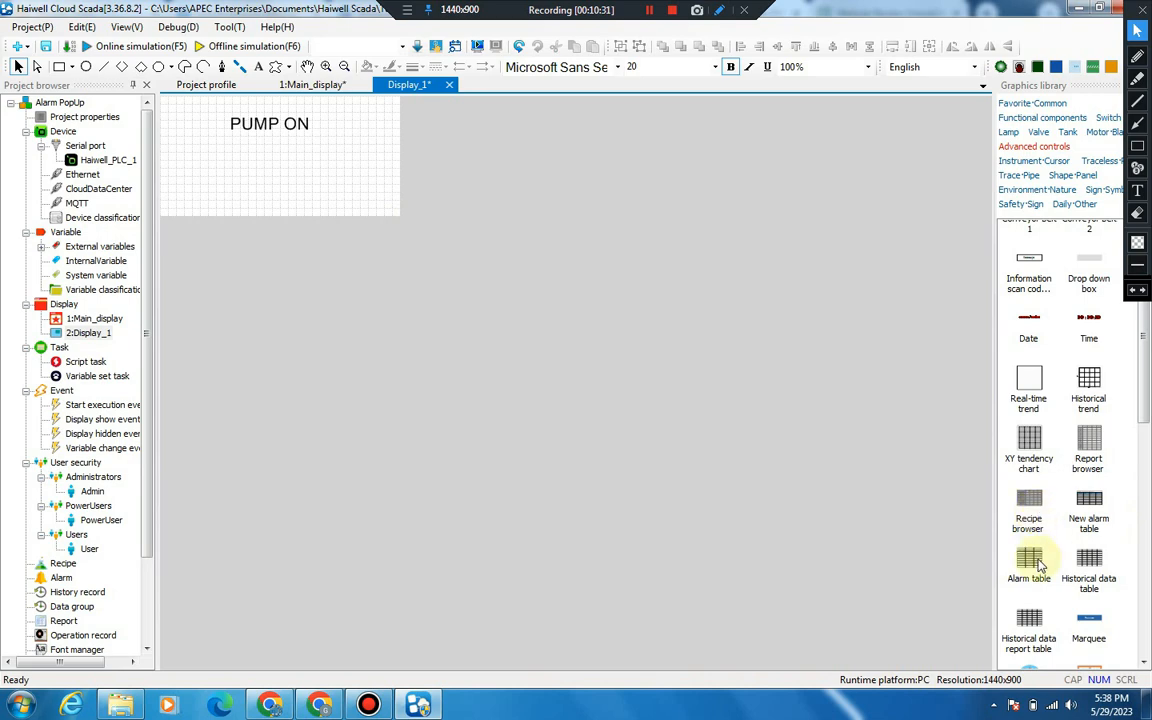
Place an Alarm table from the advanced controls on Display_1 and review its basic, appearance and common properties.
{"action": "left_click_drag", "start_coordinate": [1038, 565], "coordinate": [487, 322]}
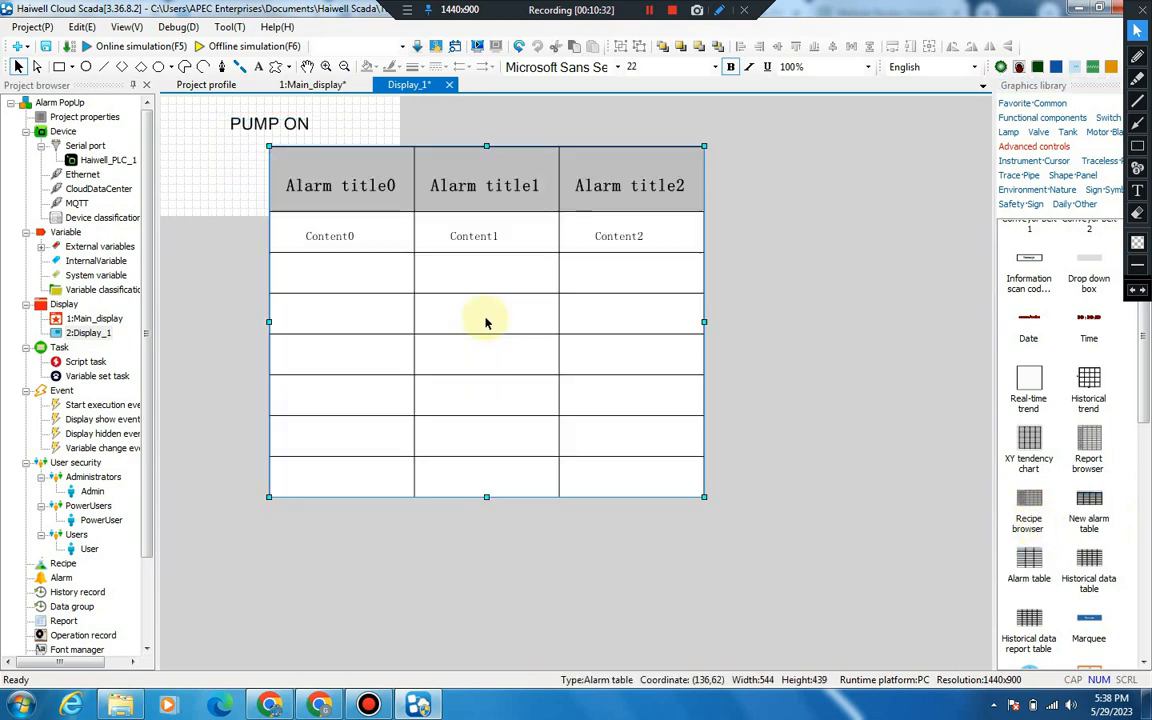
{"action": "right_click", "coordinate": [478, 240]}
{"action": "left_click", "coordinate": [500, 257]}
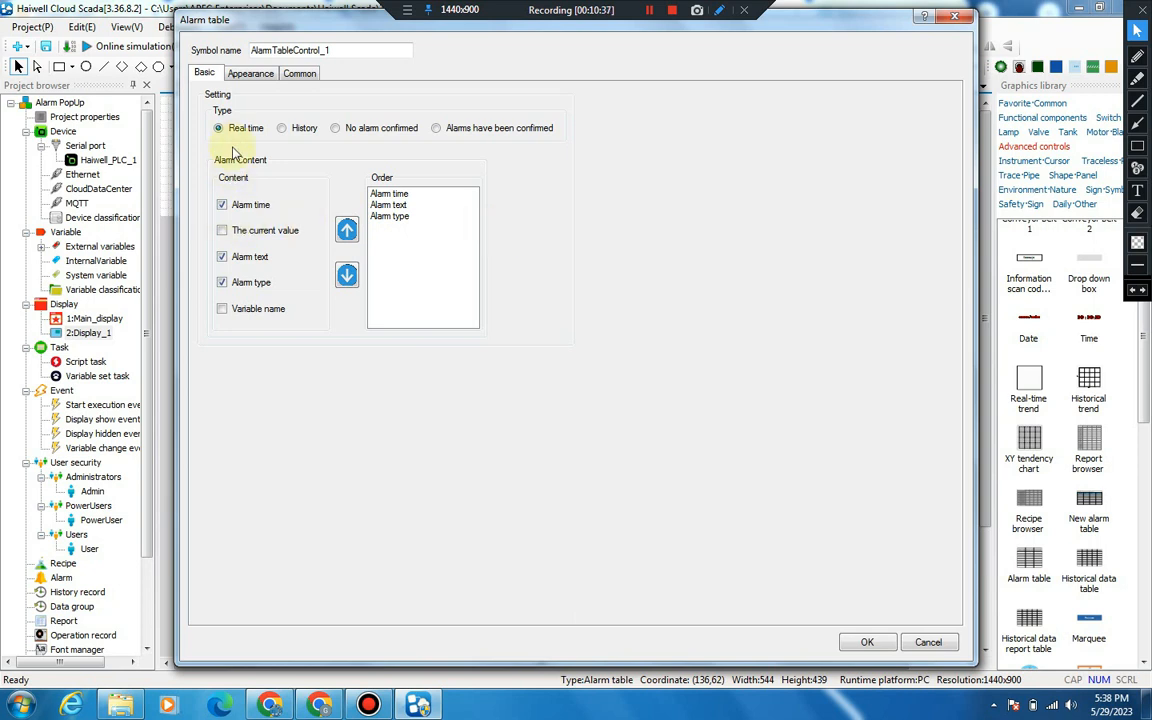
{"action": "left_click", "coordinate": [250, 74]}
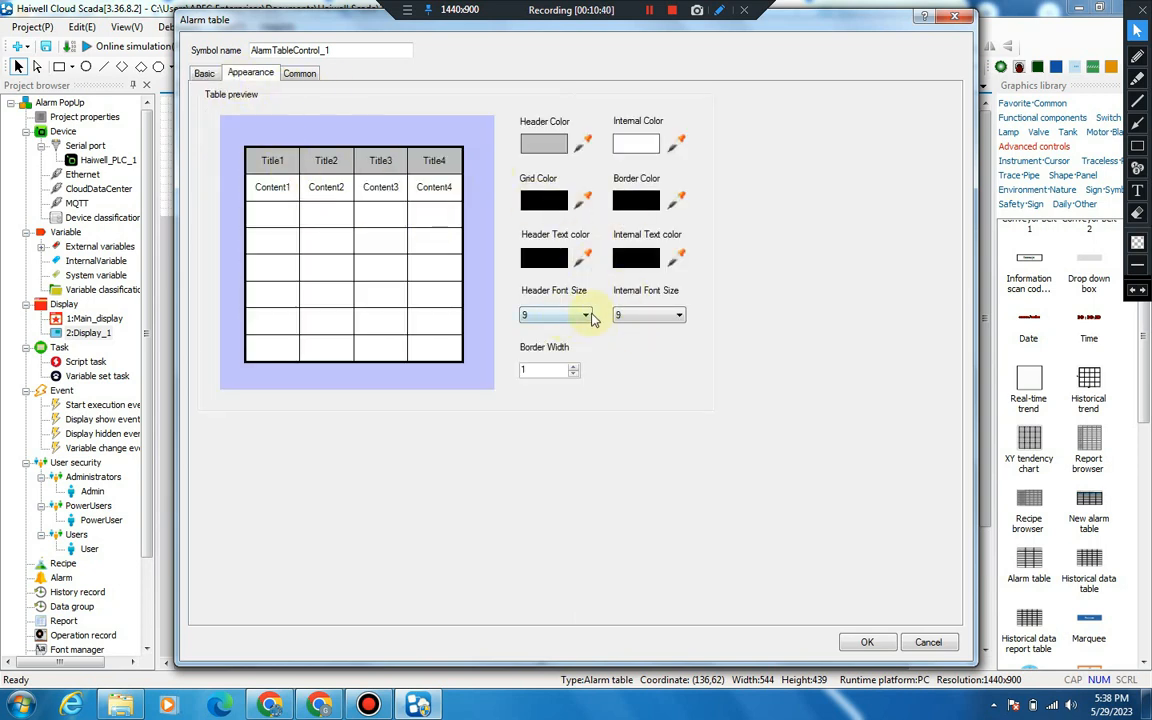
{"action": "left_click", "coordinate": [299, 72]}
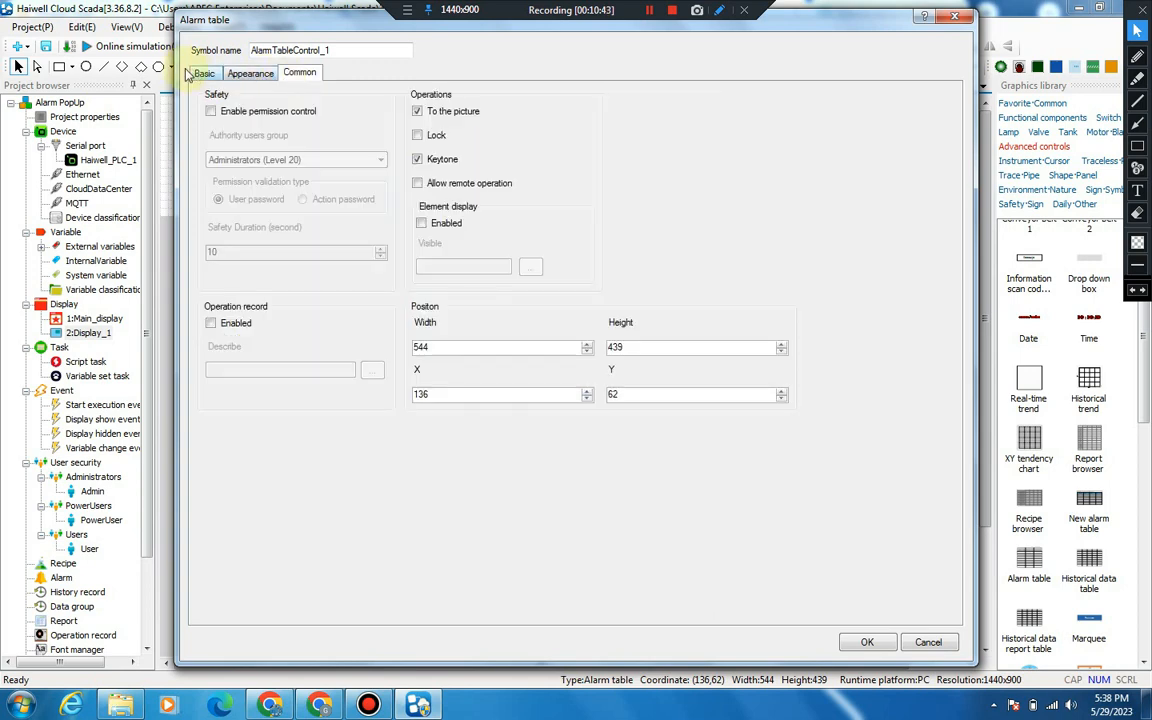
{"action": "left_click", "coordinate": [201, 74]}
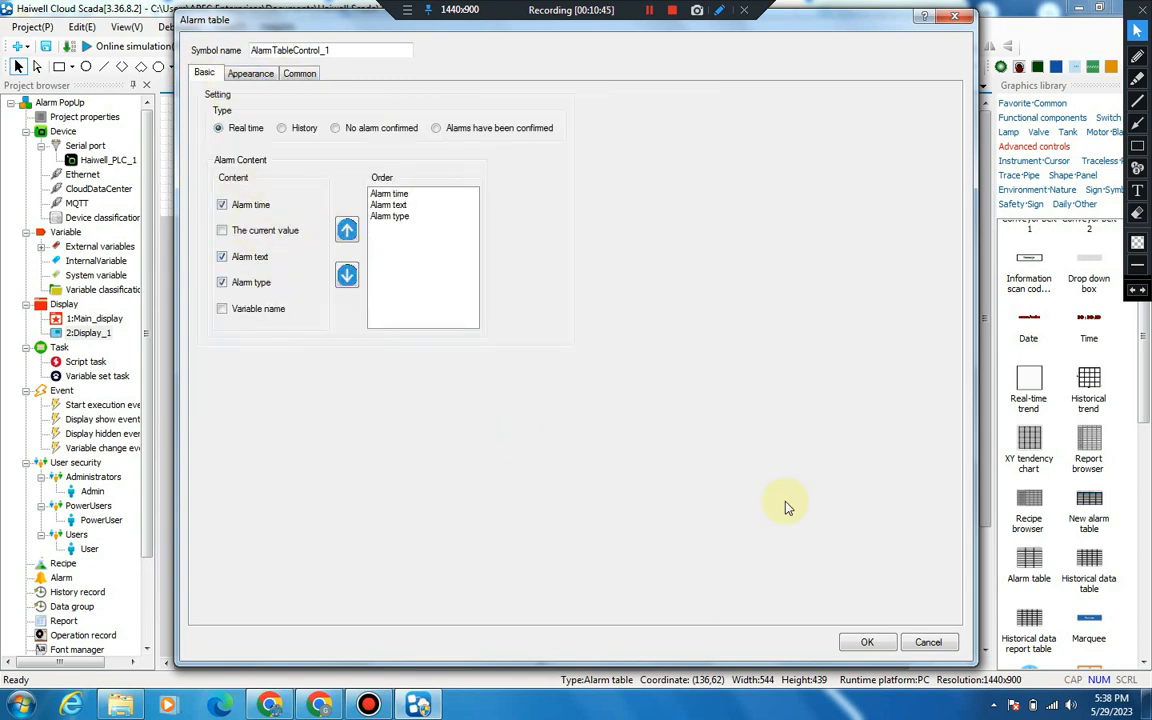
{"action": "left_click", "coordinate": [867, 642]}
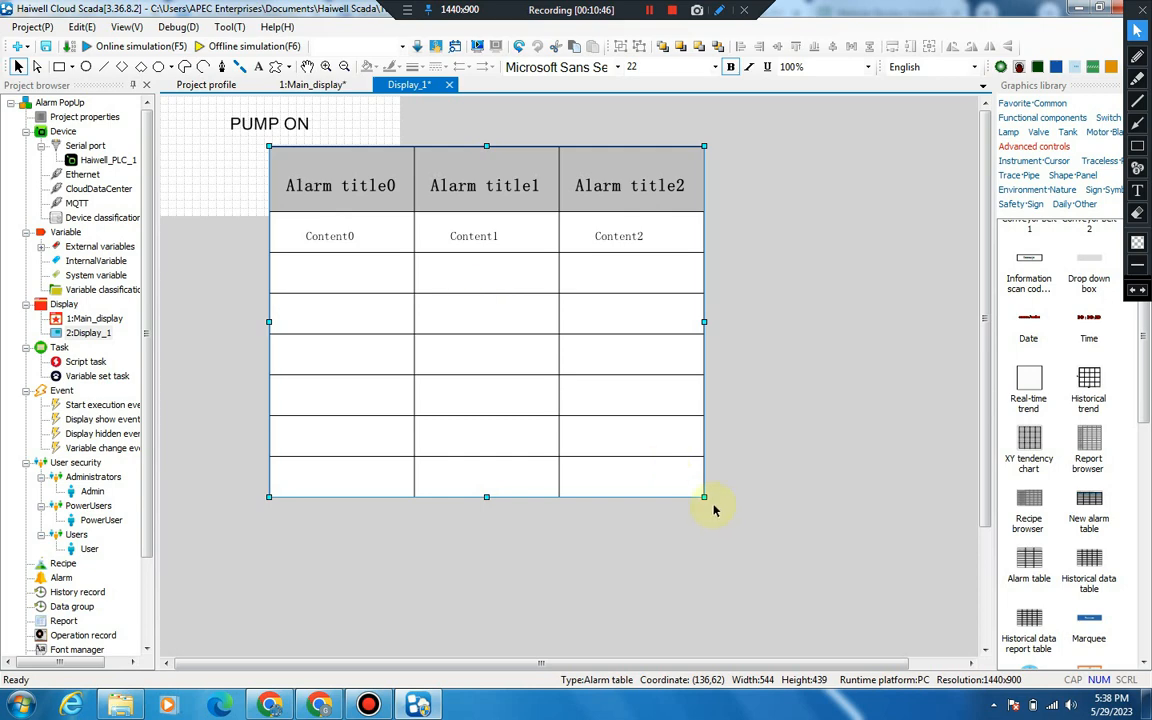
Shrink the alarm table to about 163 by 132 at about (9, 6), and move the PUMP ON text to its right side.
{"action": "left_click_drag", "start_coordinate": [704, 495], "coordinate": [566, 252]}
{"action": "left_click_drag", "start_coordinate": [380, 189], "coordinate": [277, 145]}
{"action": "left_click_drag", "start_coordinate": [307, 124], "coordinate": [380, 130]}
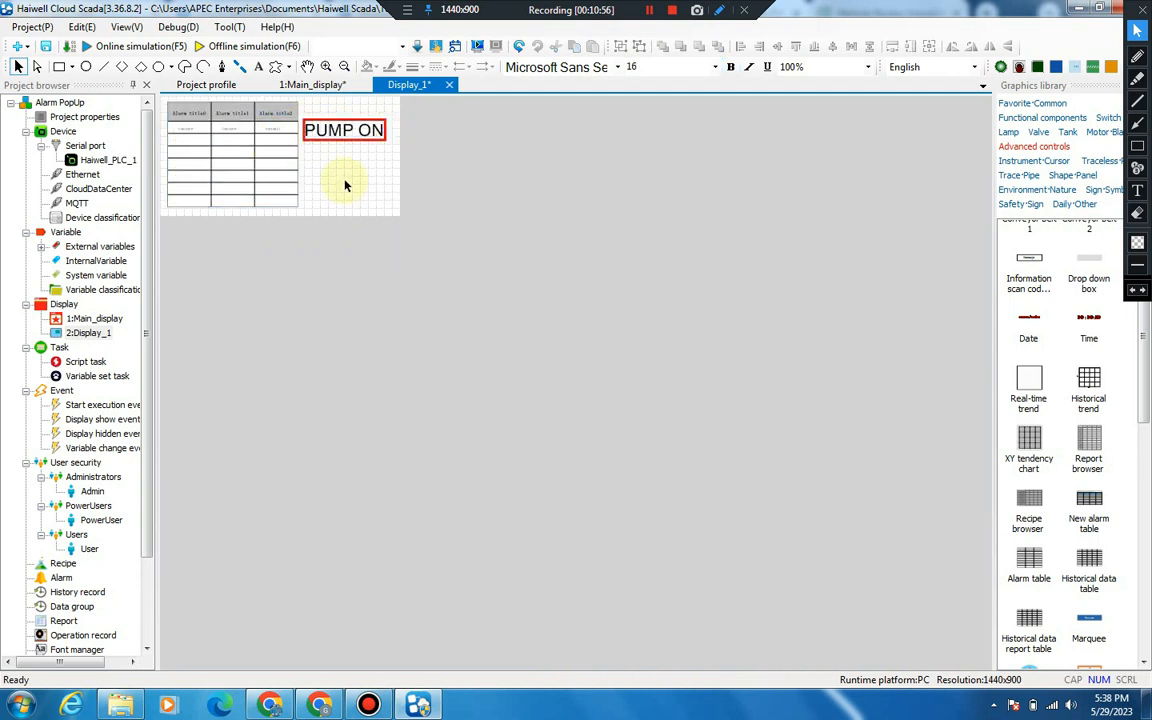
Set Display_1's picture width to 400 and picture height to 250, and confirm its properties.
{"action": "right_click", "coordinate": [346, 179]}
{"action": "left_click", "coordinate": [381, 190]}
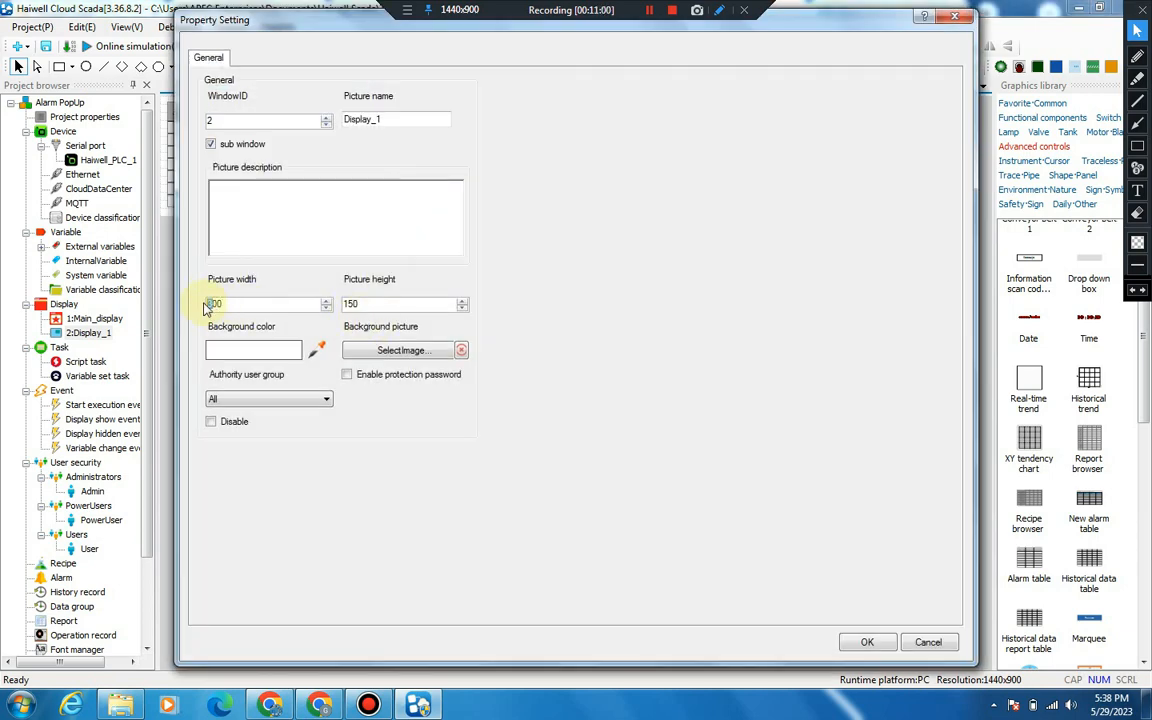
{"action": "type", "text": "4"}
{"action": "left_click", "coordinate": [870, 641]}
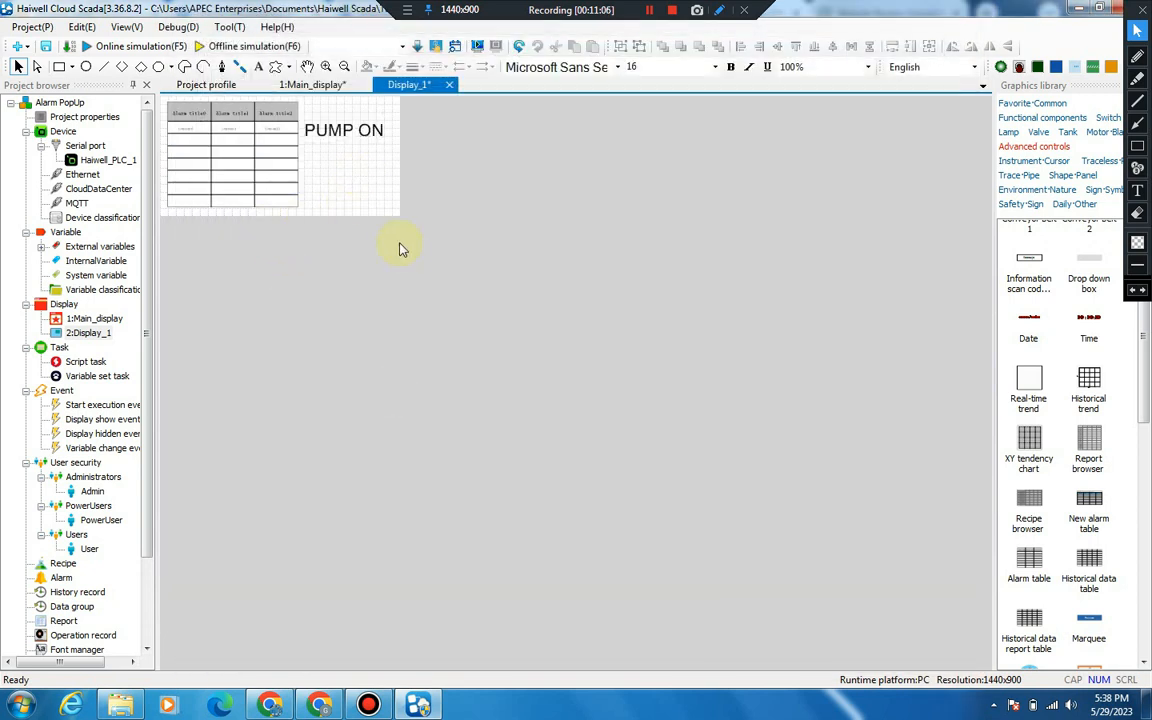
Stretch the alarm table to a height of about 236, shift the PUMP ON text further right, and widen the table toward it.
{"action": "left_click", "coordinate": [262, 152]}
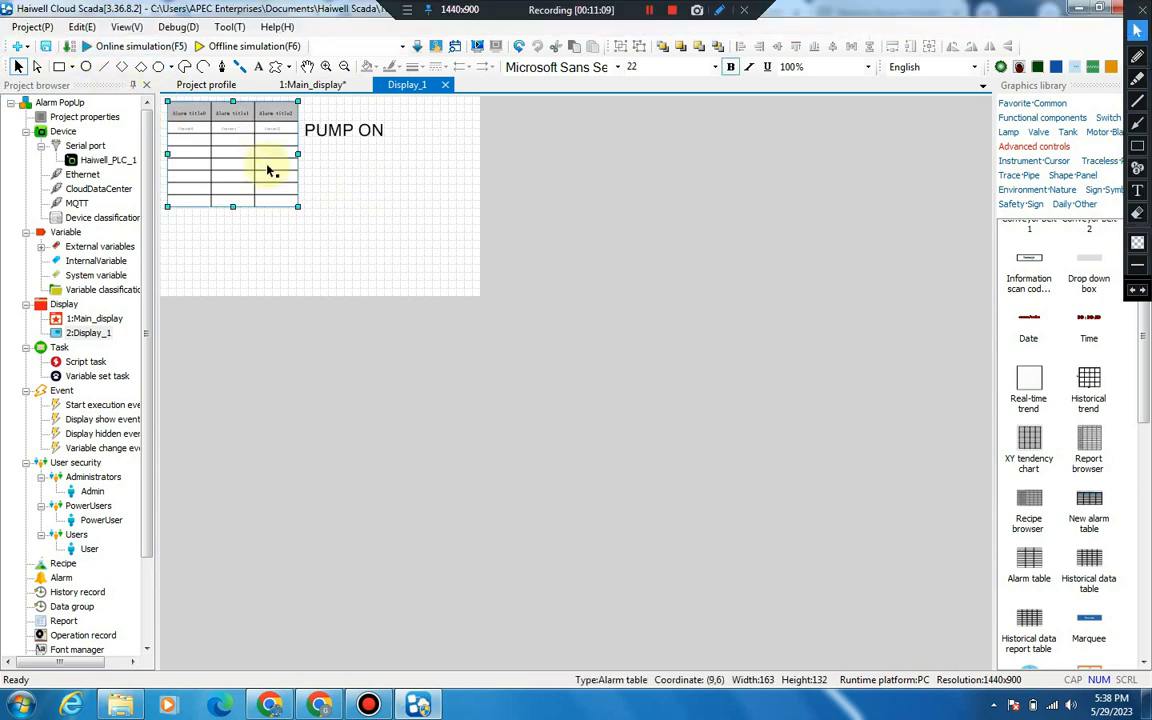
{"action": "left_click_drag", "start_coordinate": [232, 207], "coordinate": [226, 290]}
{"action": "left_click_drag", "start_coordinate": [352, 132], "coordinate": [430, 135]}
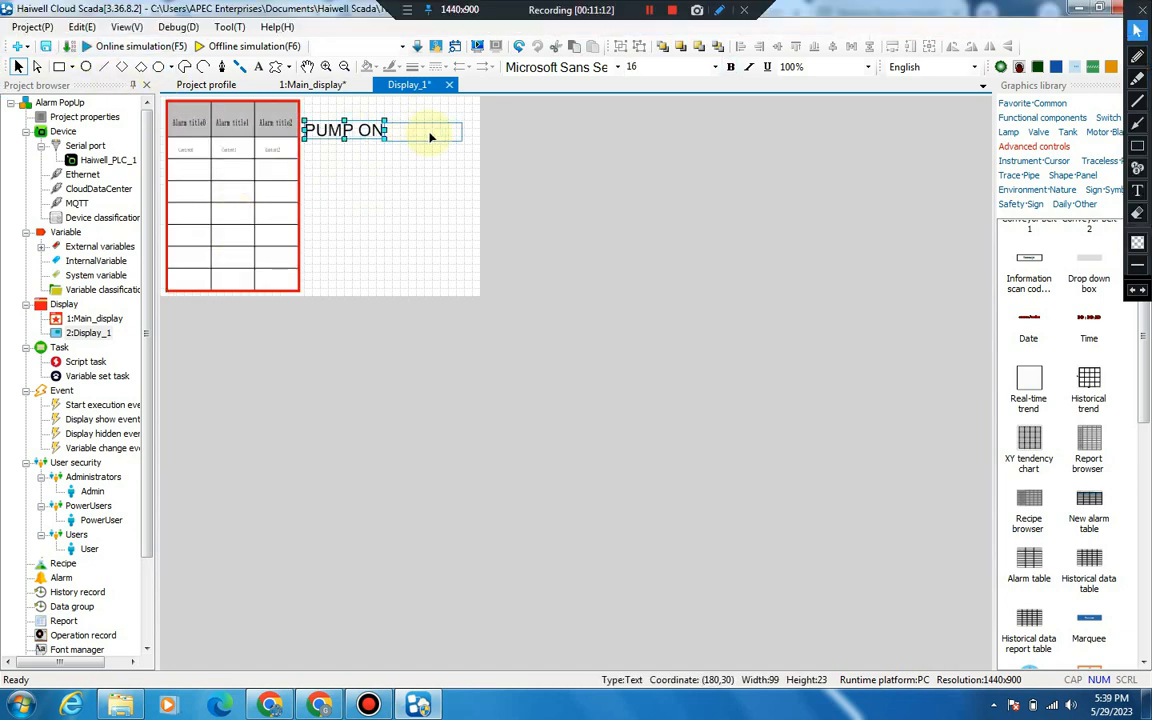
{"action": "left_click", "coordinate": [291, 186]}
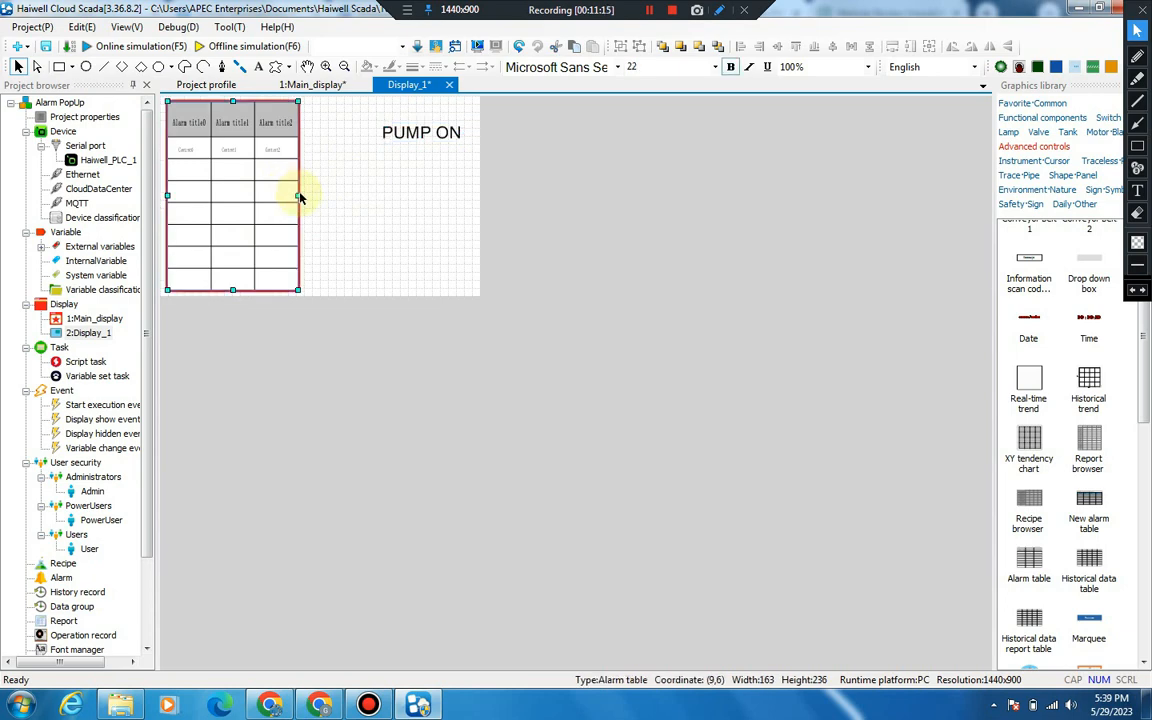
{"action": "left_click_drag", "start_coordinate": [301, 196], "coordinate": [376, 197]}
Save the project in the Projects folder as Alarm PopUp.
{"action": "left_click", "coordinate": [442, 226]}
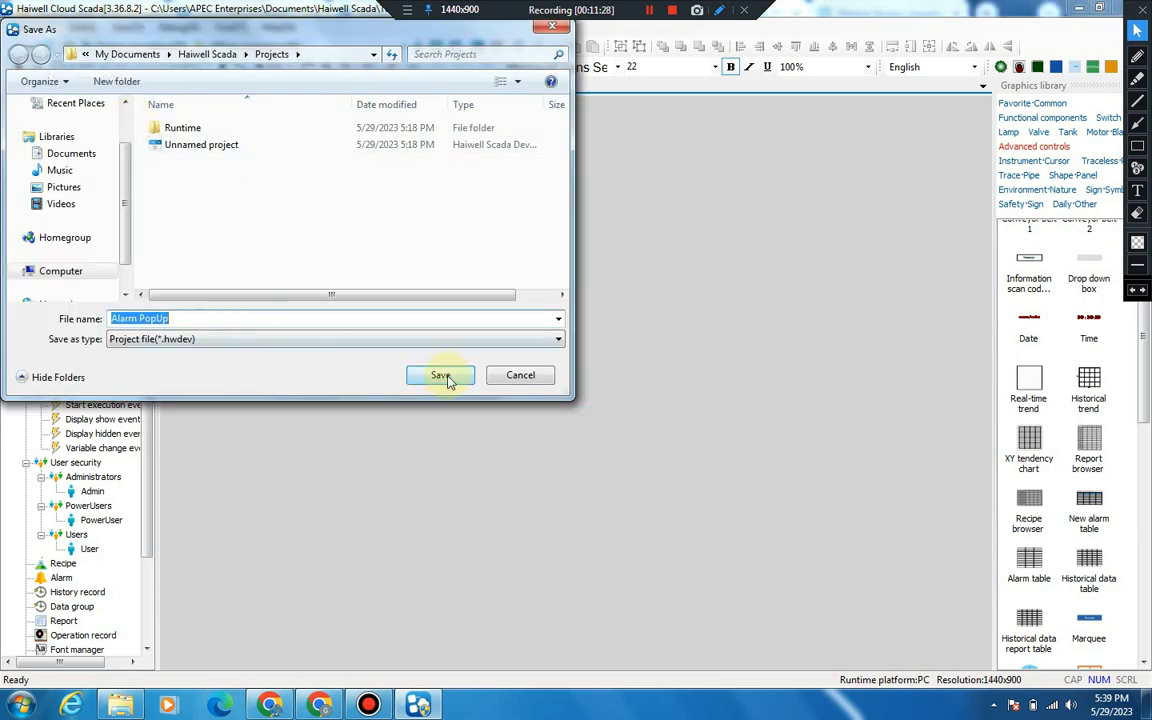
{"action": "left_click", "coordinate": [445, 377]}
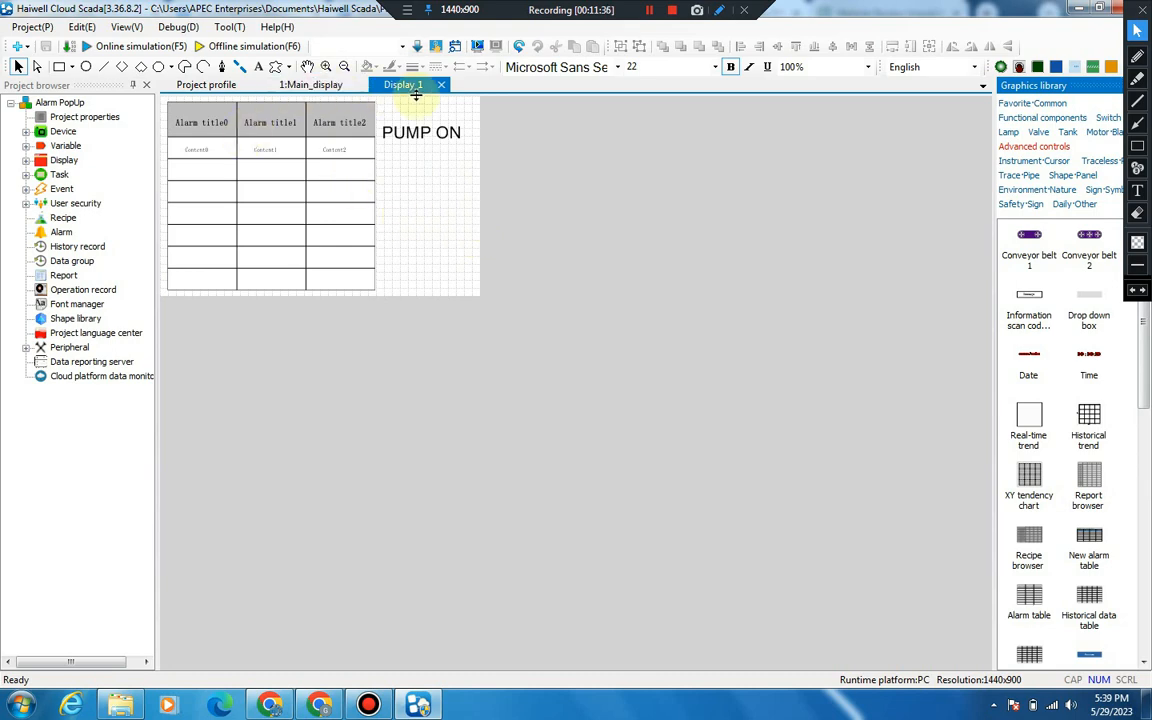
Enable Use Fixed Window in the properties of the Sub-picture display on Main_display.
{"action": "left_click", "coordinate": [324, 86]}
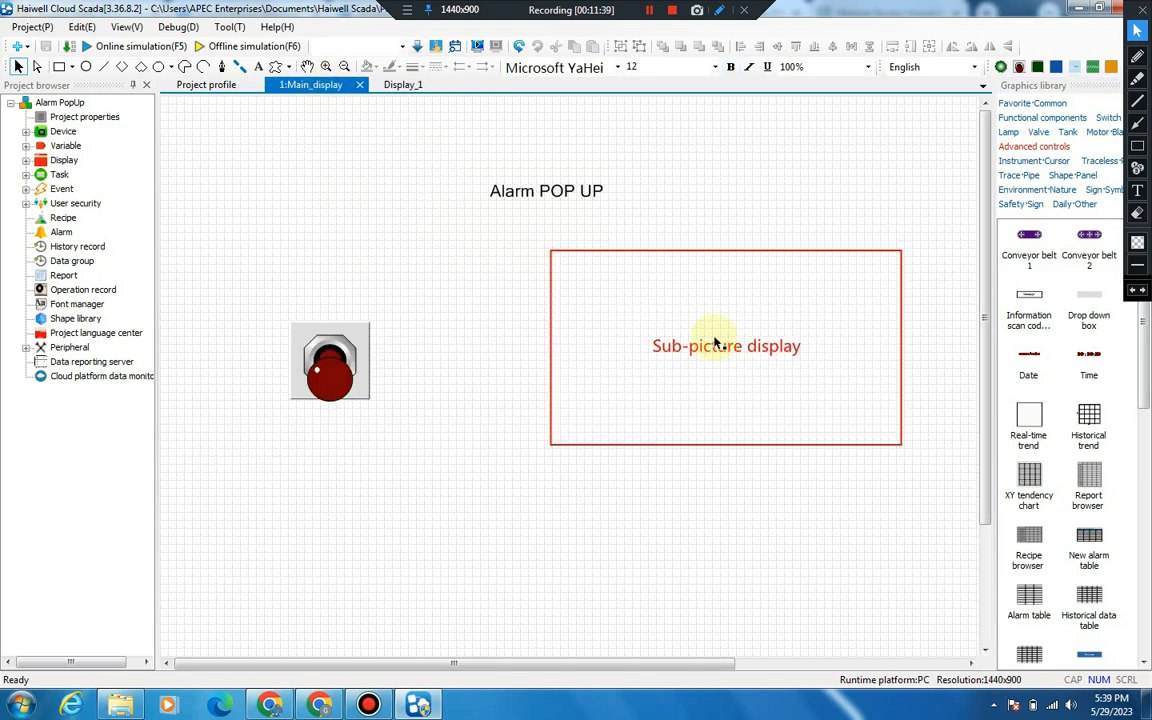
{"action": "left_click", "coordinate": [715, 355]}
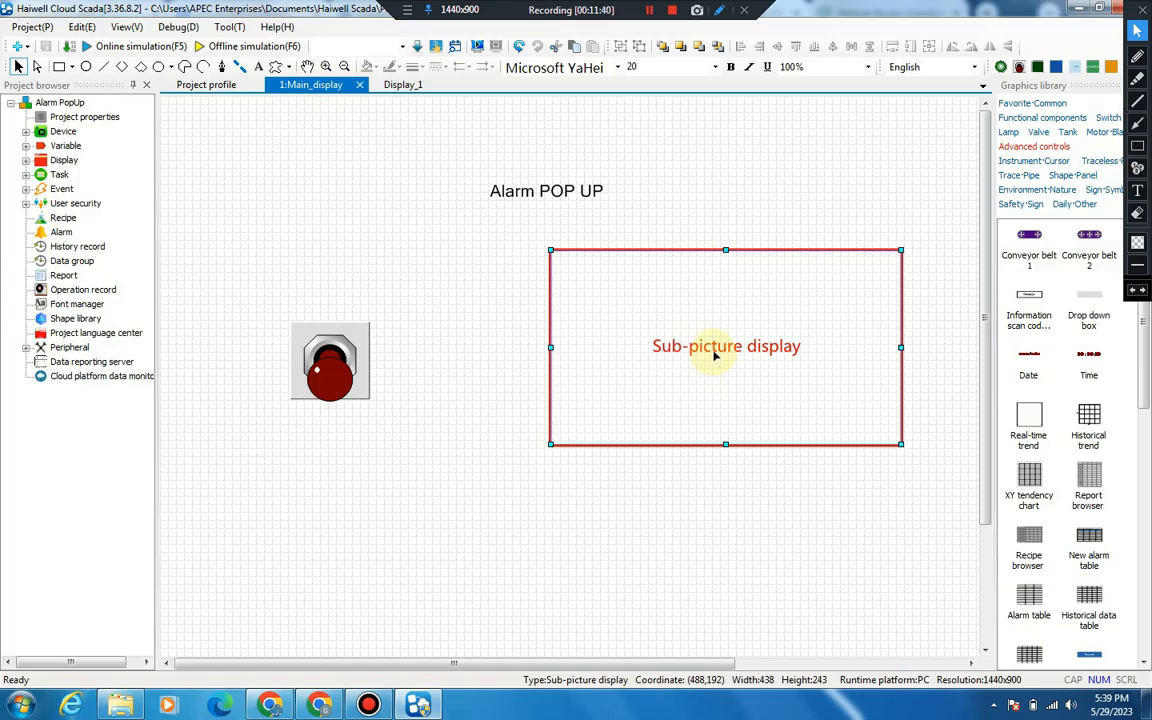
{"action": "double_click", "coordinate": [714, 354]}
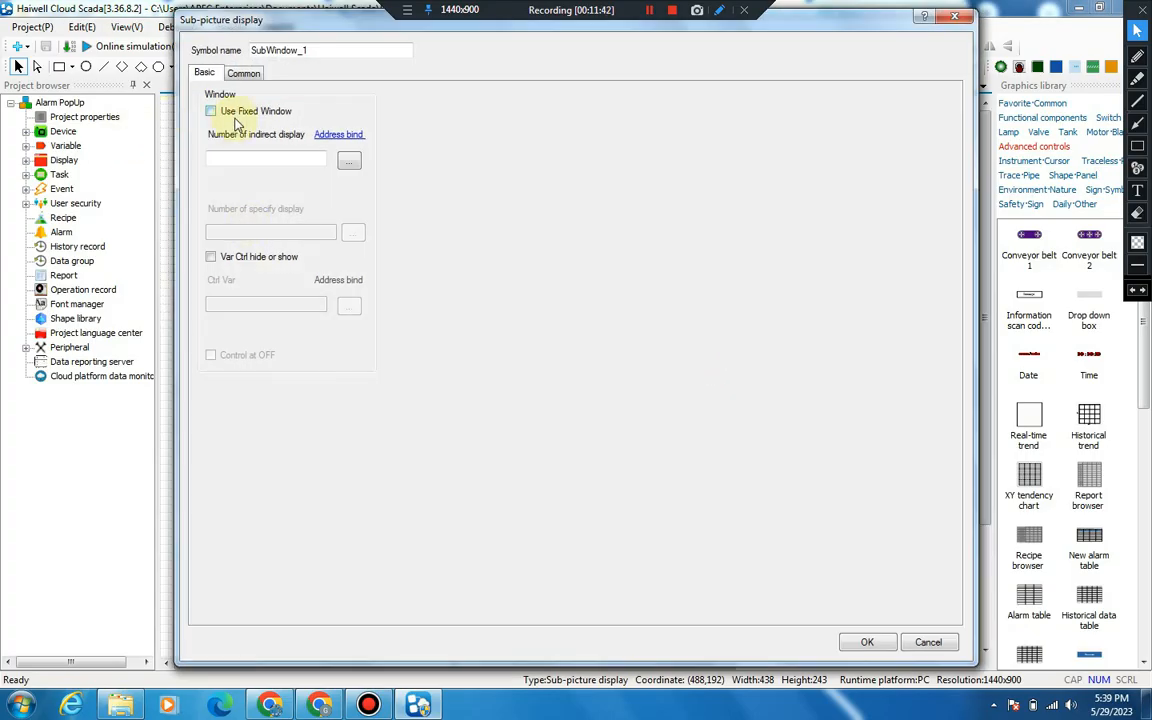
{"action": "left_click", "coordinate": [237, 118]}
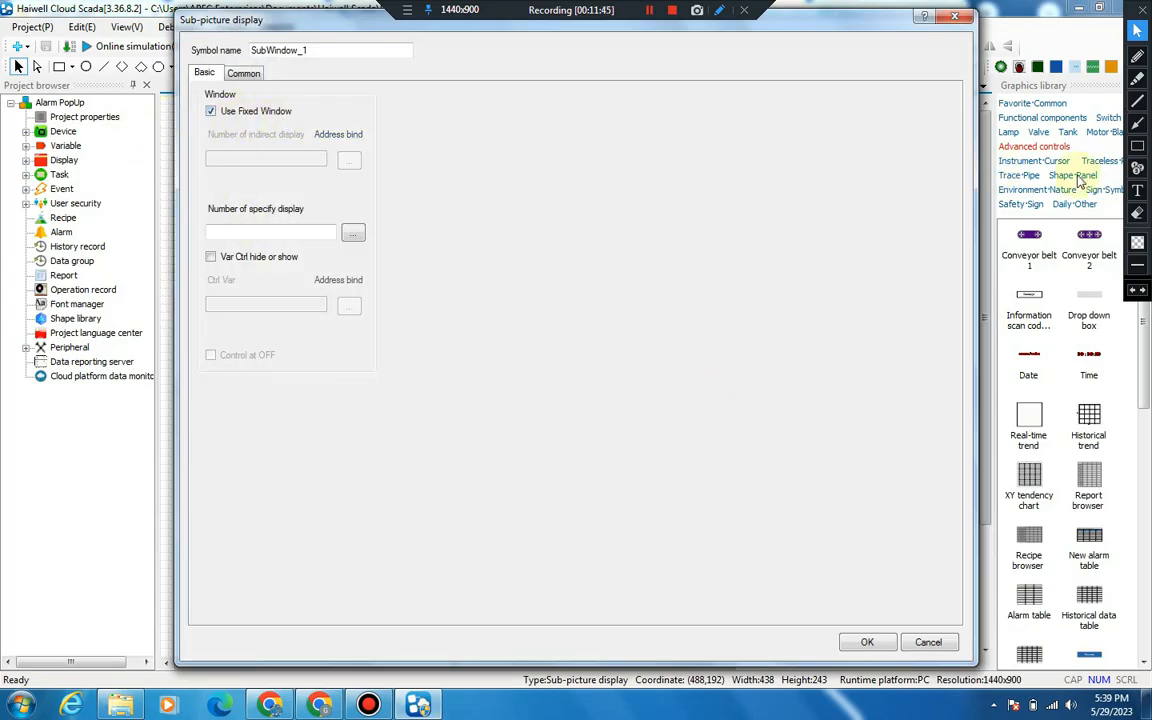
{"action": "left_click", "coordinate": [1137, 145]}
{"action": "mouse_move", "coordinate": [195, 94]}
{"action": "left_mouse_down"}
{"action": "mouse_move", "coordinate": [257, 133]}
{"action": "mouse_move", "coordinate": [340, 133]}
{"action": "left_mouse_up"}
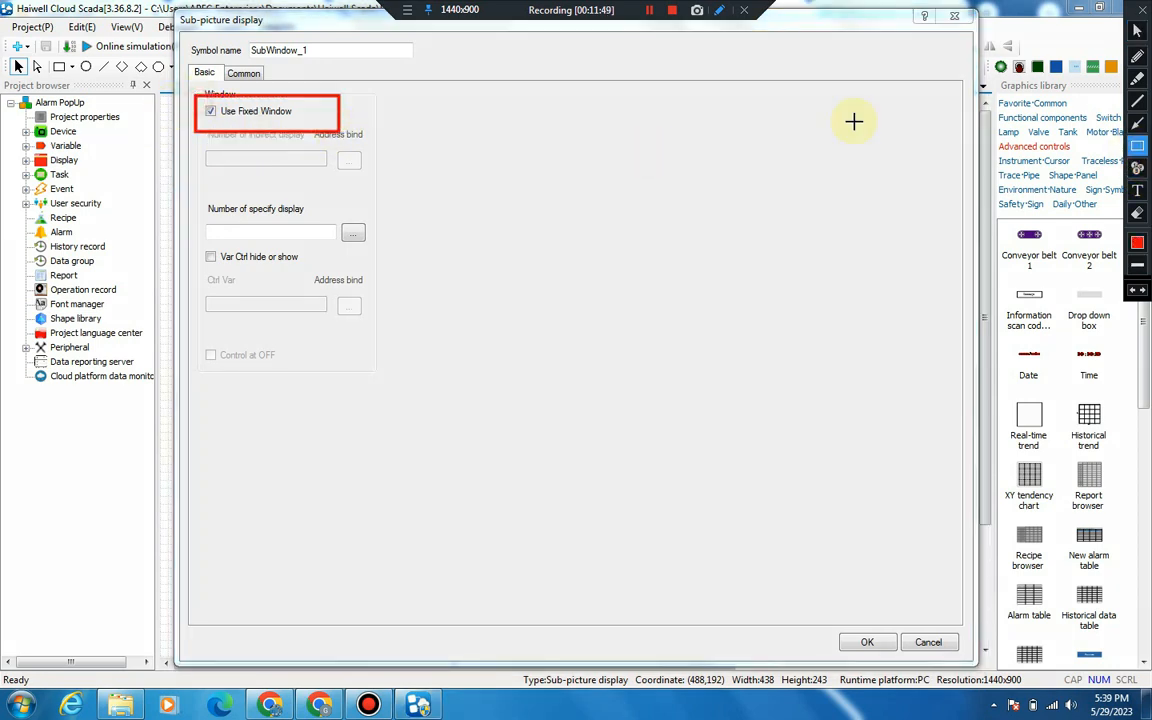
{"action": "left_click", "coordinate": [1137, 32]}
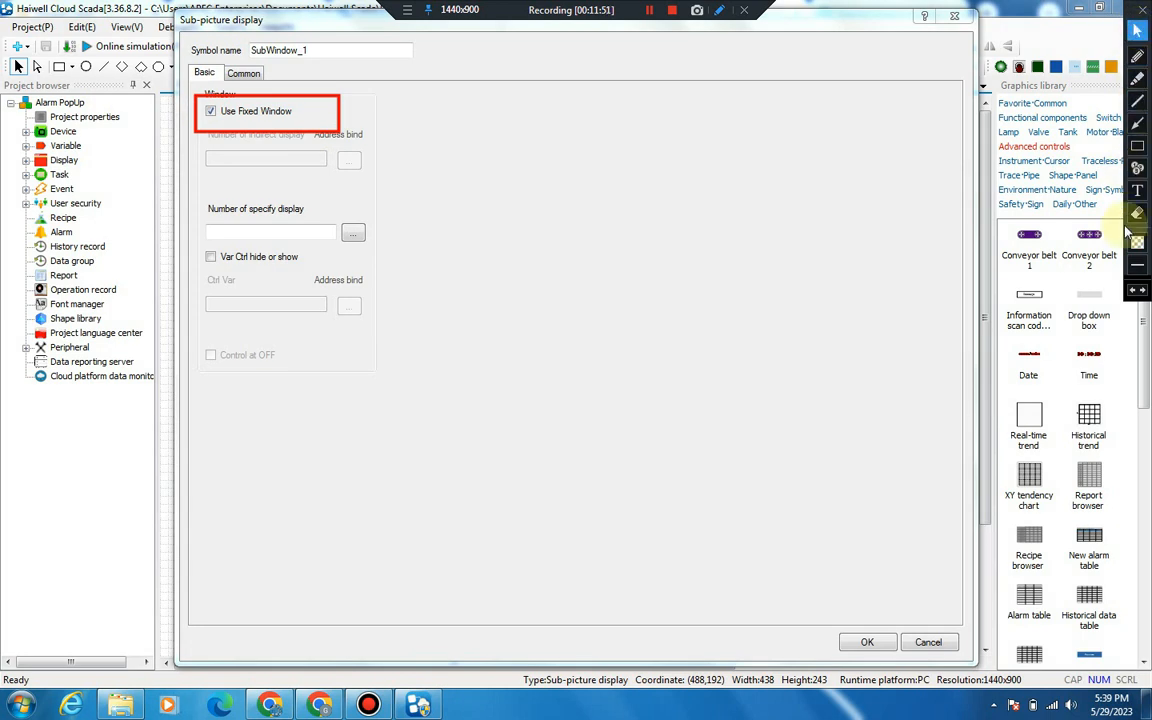
Assign Display_1 as the specified display of the Sub-picture display.
{"action": "left_click", "coordinate": [350, 232]}
{"action": "left_click", "coordinate": [385, 292]}
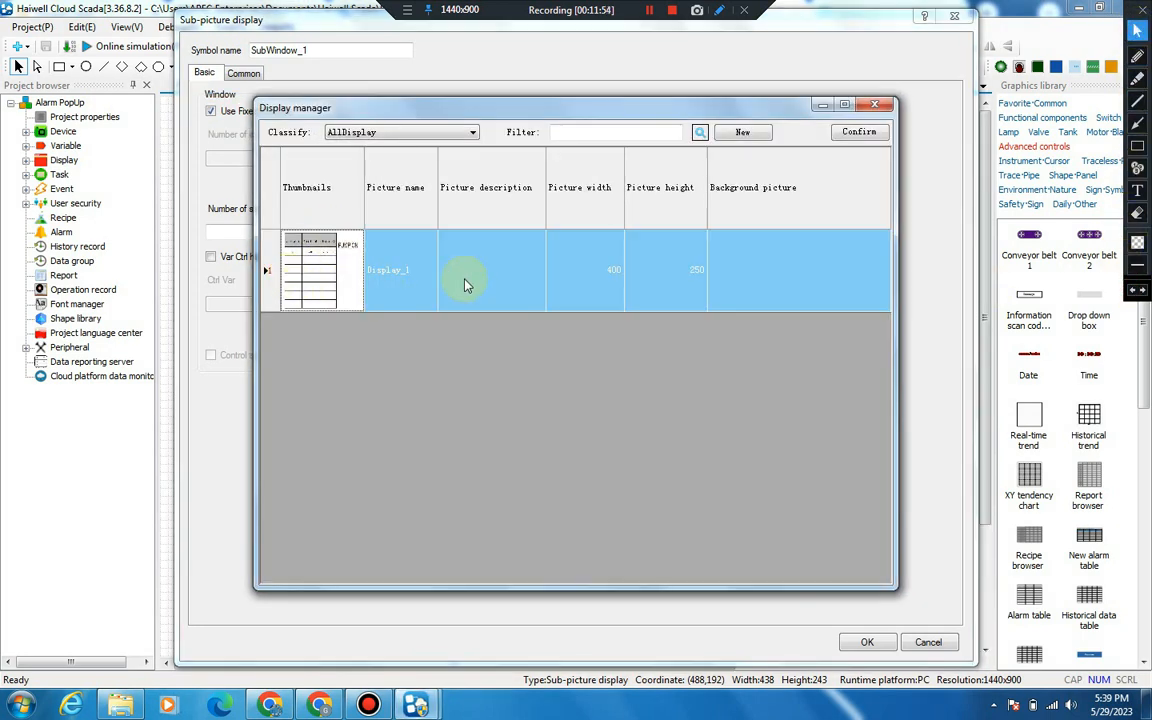
{"action": "left_click", "coordinate": [856, 131]}
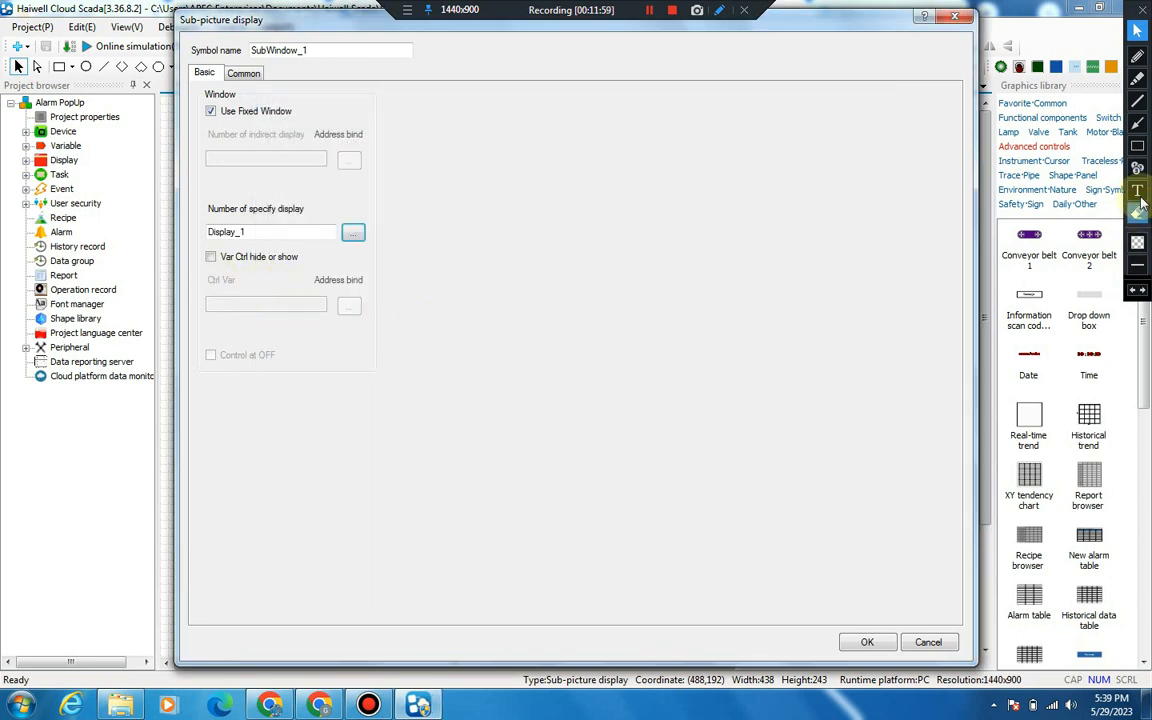
{"action": "left_click", "coordinate": [1137, 122]}
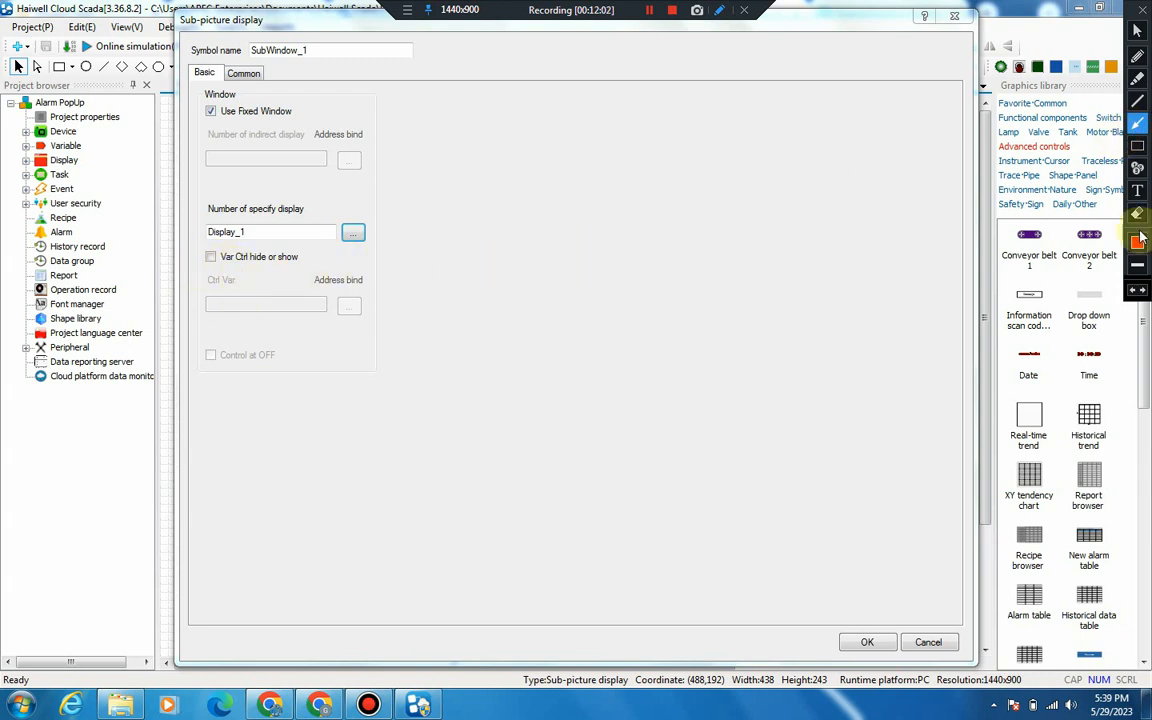
{"action": "left_click", "coordinate": [1137, 148]}
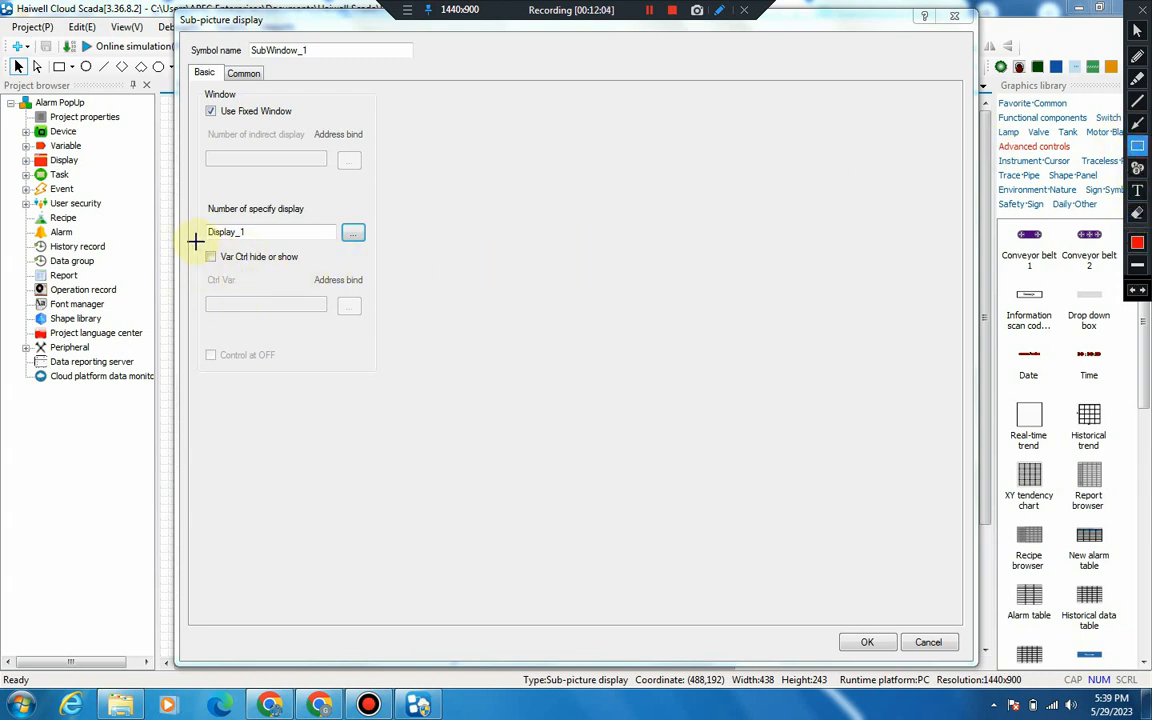
{"action": "left_click_drag", "start_coordinate": [195, 243], "coordinate": [341, 277]}
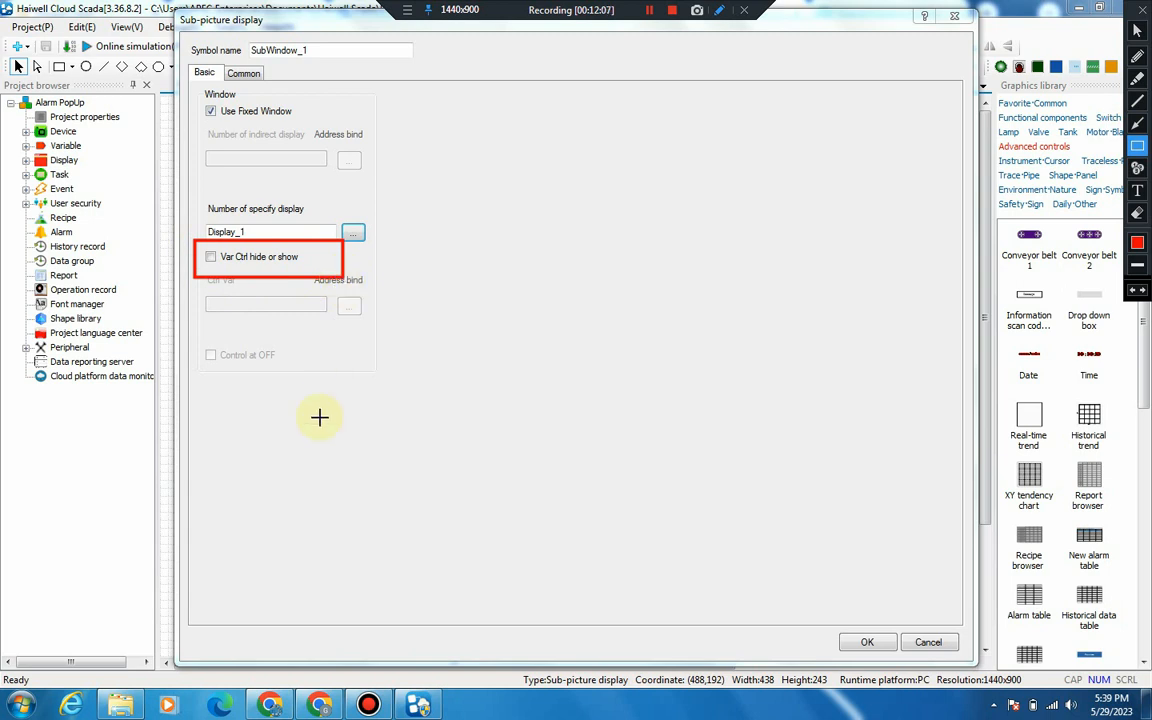
{"action": "left_click", "coordinate": [1137, 124]}
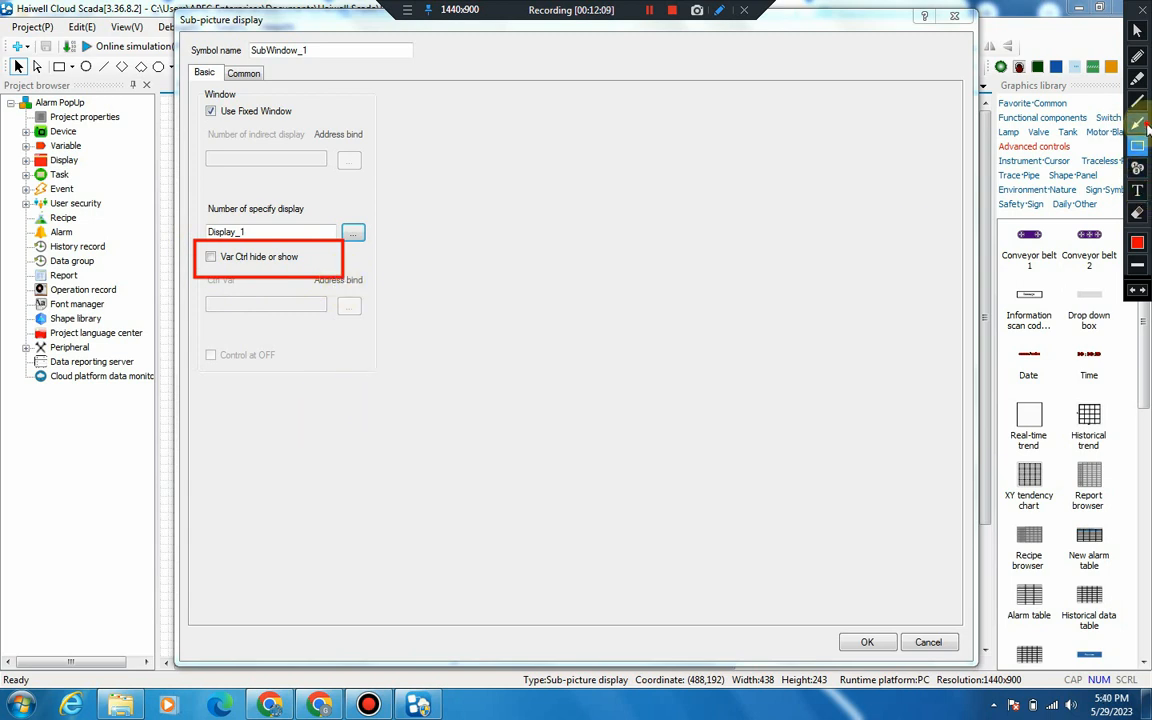
{"action": "mouse_move", "coordinate": [551, 432]}
{"action": "left_mouse_down"}
{"action": "mouse_move", "coordinate": [206, 257]}
{"action": "mouse_move", "coordinate": [218, 262]}
{"action": "left_mouse_up"}
{"action": "left_click", "coordinate": [1137, 30]}
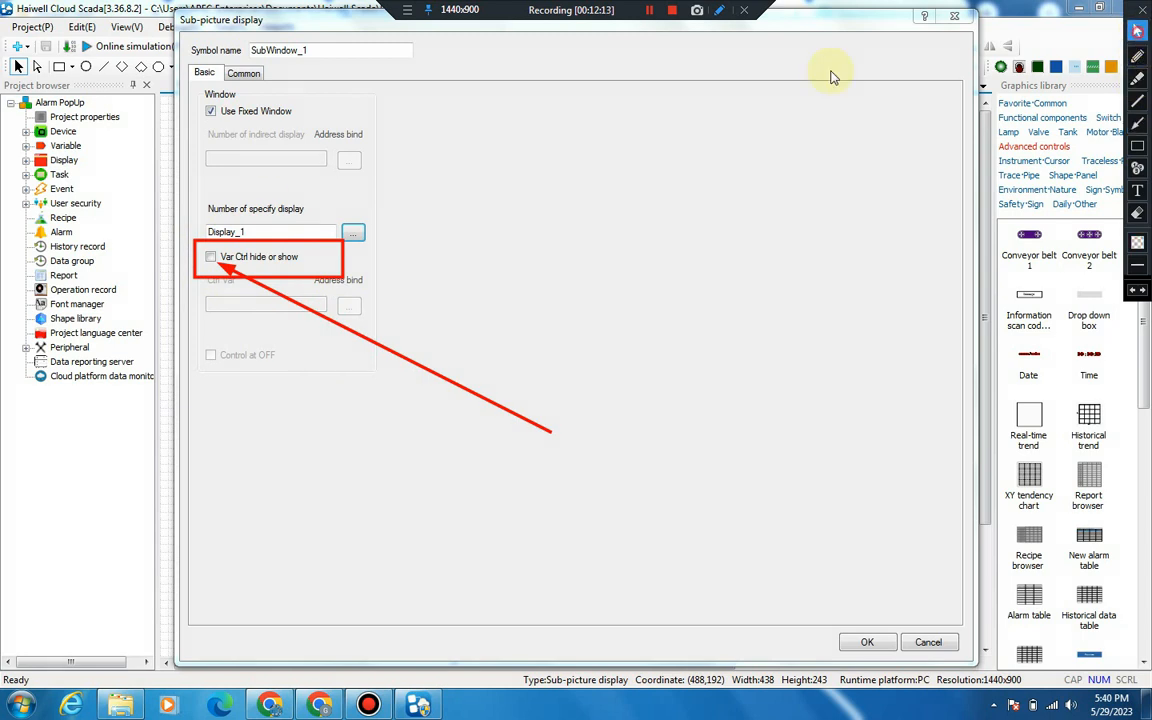
Enable Var Ctrl hide or show for the Sub-picture display.
{"action": "left_click", "coordinate": [211, 258]}
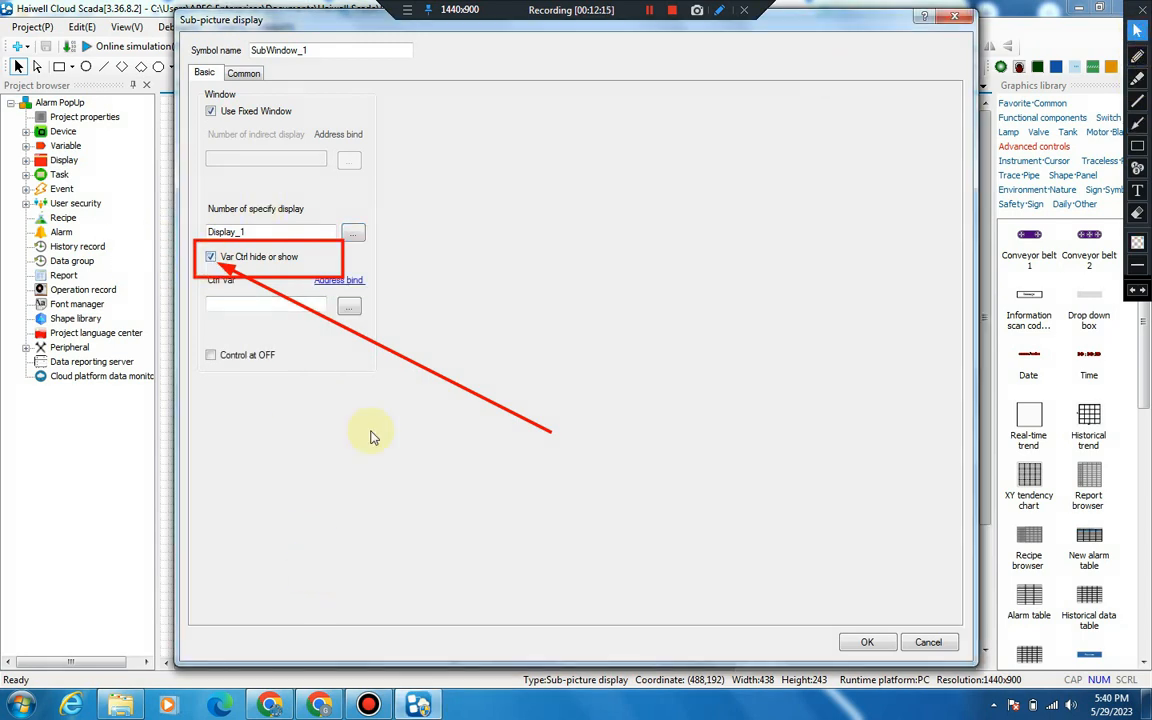
{"action": "left_click", "coordinate": [1133, 290]}
{"action": "left_click", "coordinate": [1137, 122]}
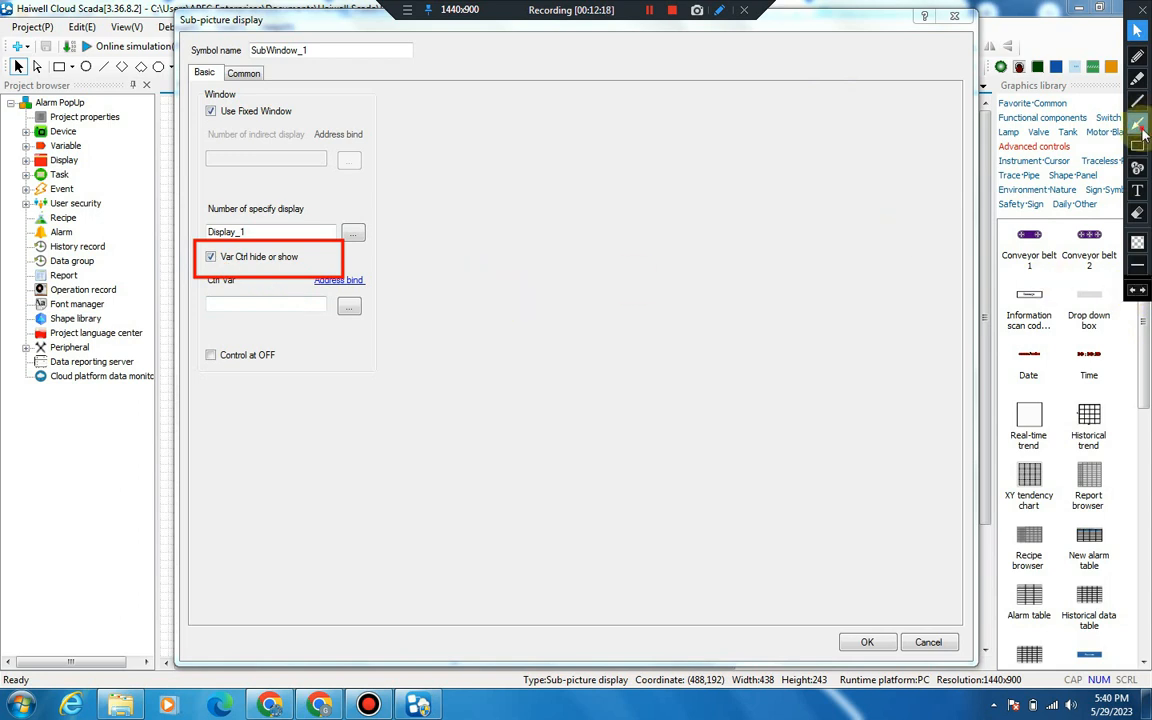
{"action": "left_click_drag", "start_coordinate": [422, 307], "coordinate": [297, 307]}
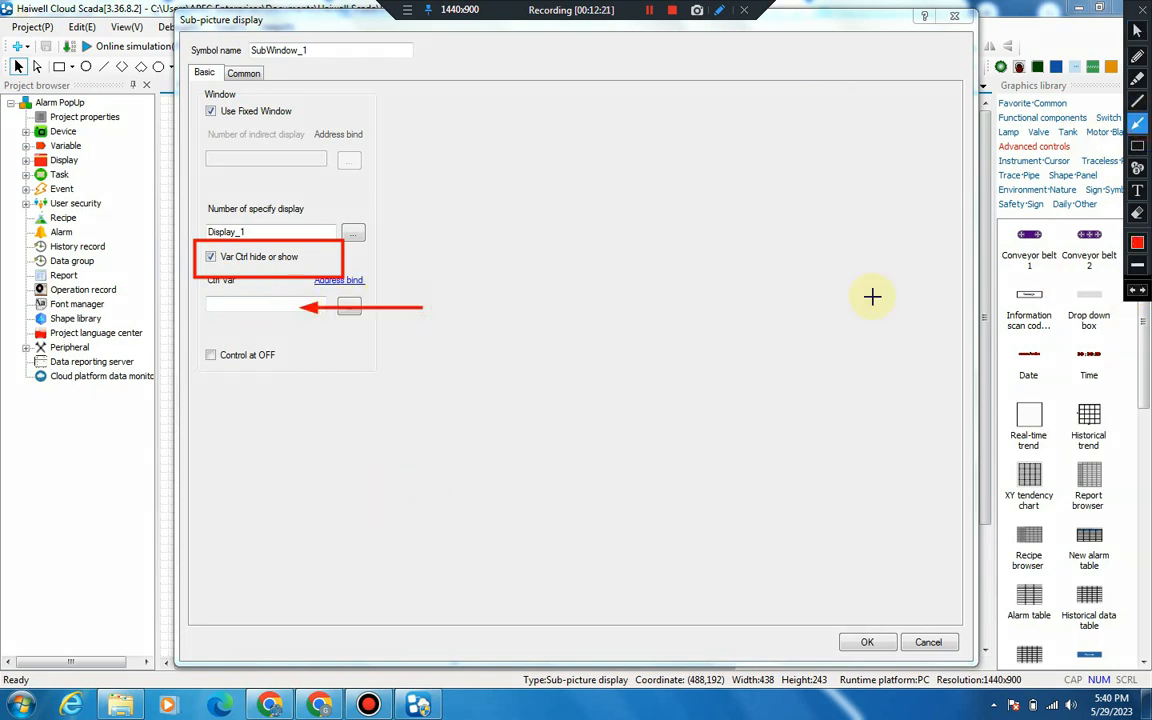
{"action": "left_click", "coordinate": [1137, 290]}
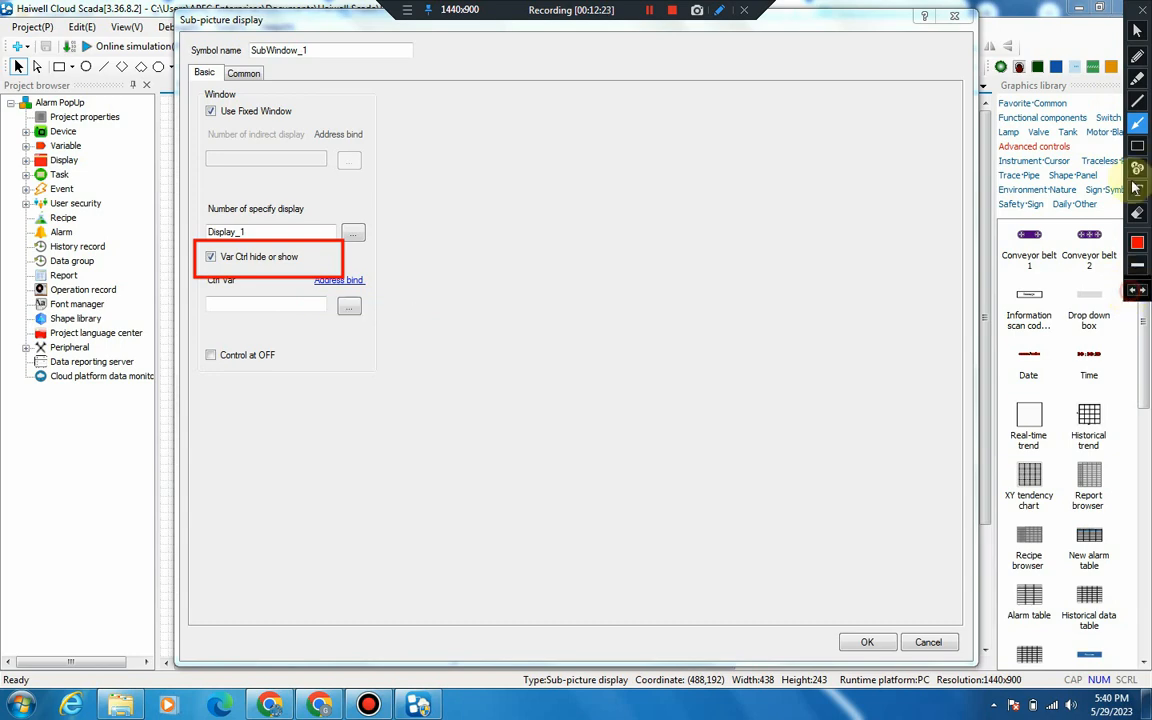
{"action": "left_click", "coordinate": [1135, 33]}
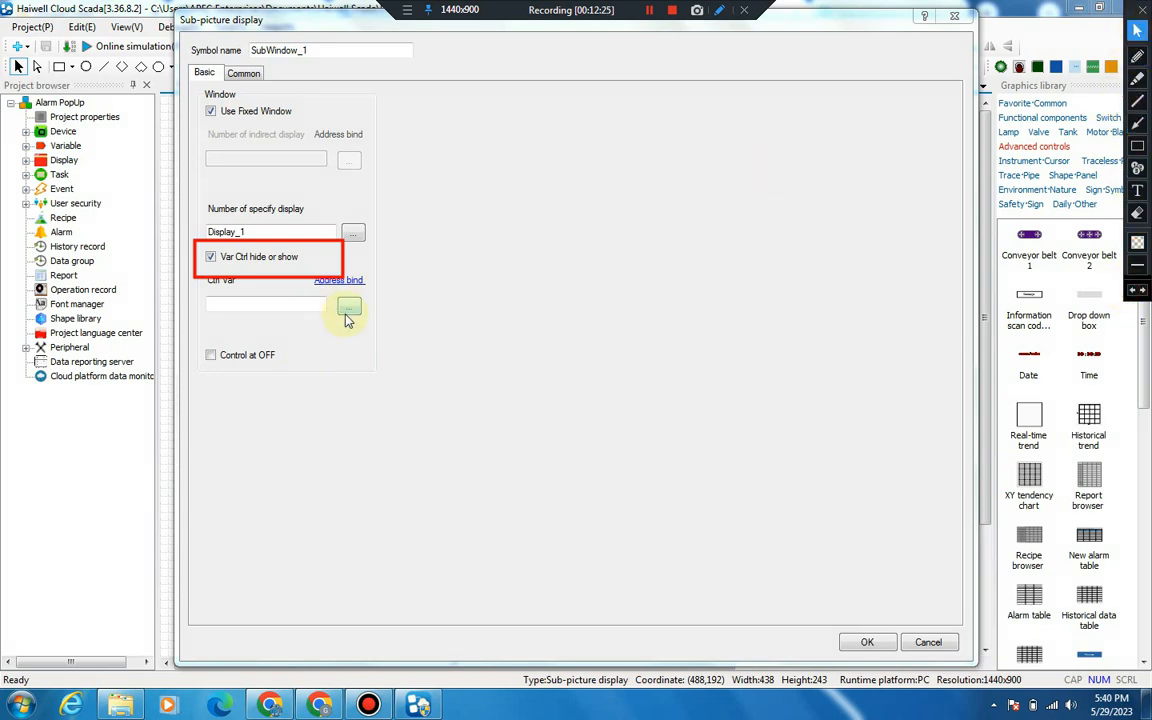
Assign Bit_1 of Haiwell_PLC_1 as the control variable of the Sub-picture display and accept its properties.
{"action": "left_click", "coordinate": [349, 305]}
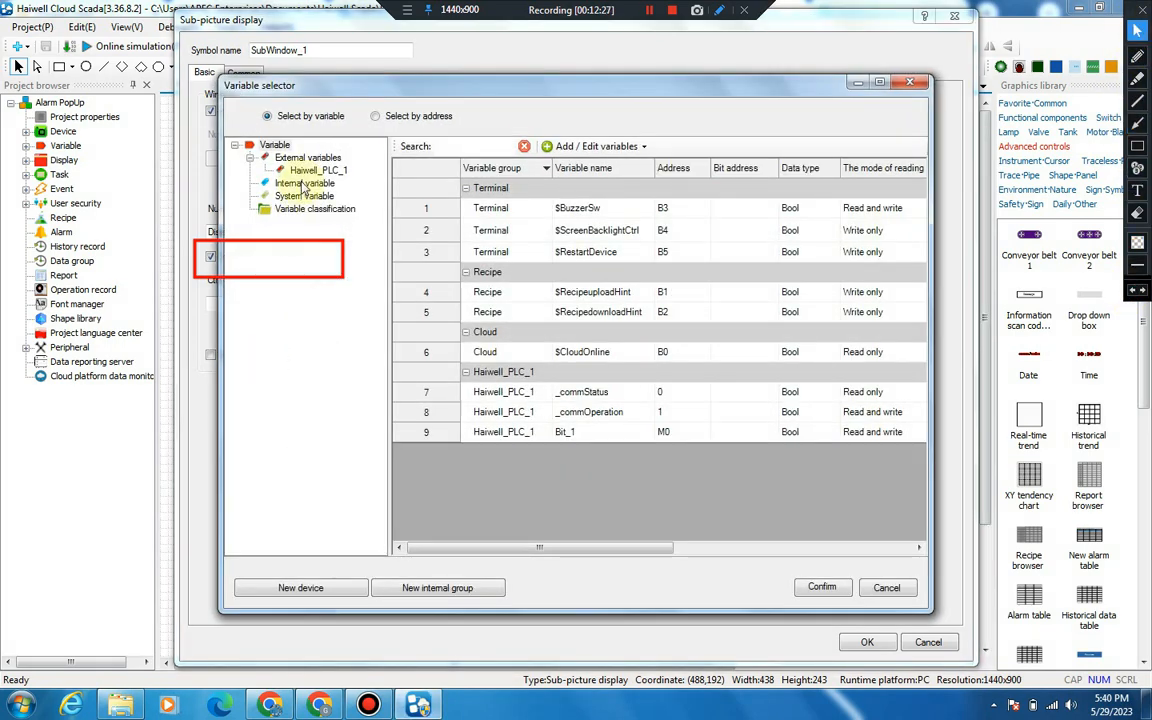
{"action": "left_click", "coordinate": [300, 175]}
{"action": "left_click", "coordinate": [565, 247]}
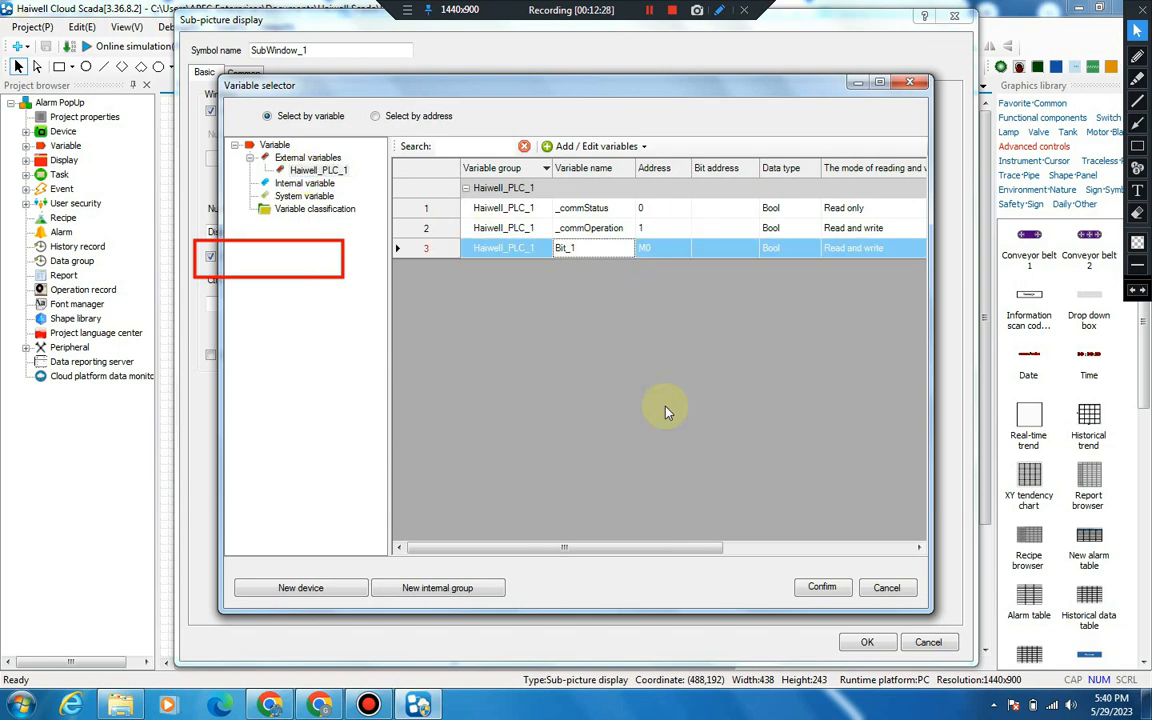
{"action": "left_click", "coordinate": [822, 590]}
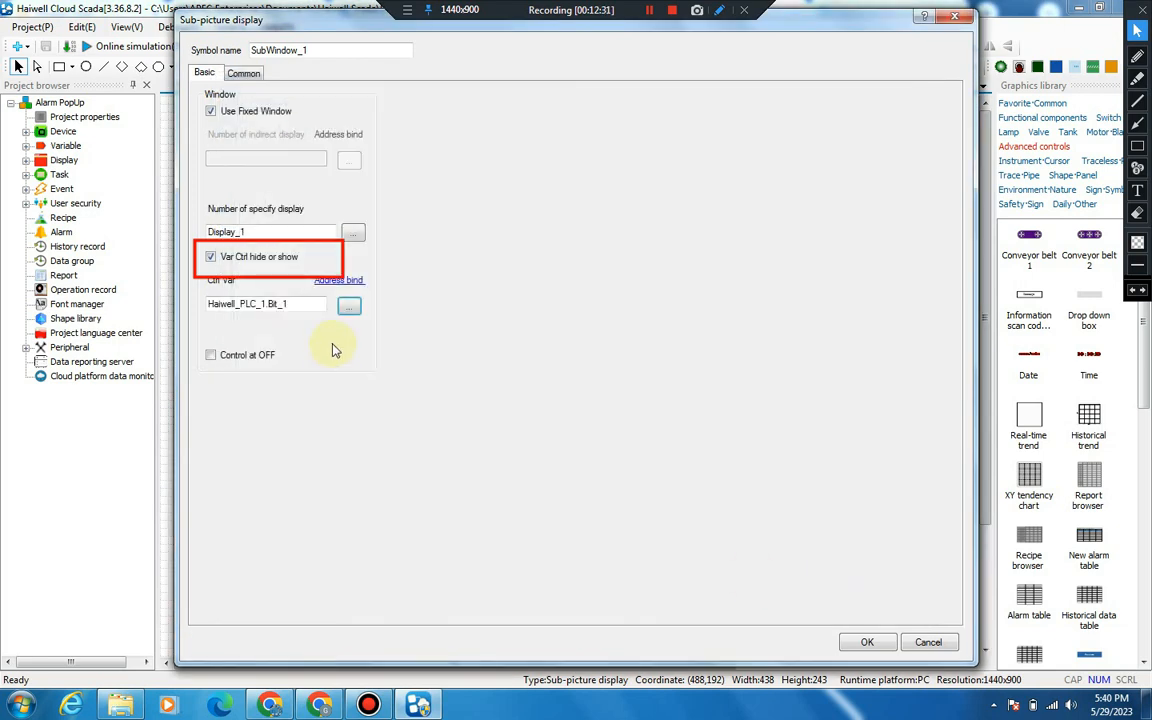
{"action": "left_click", "coordinate": [867, 643]}
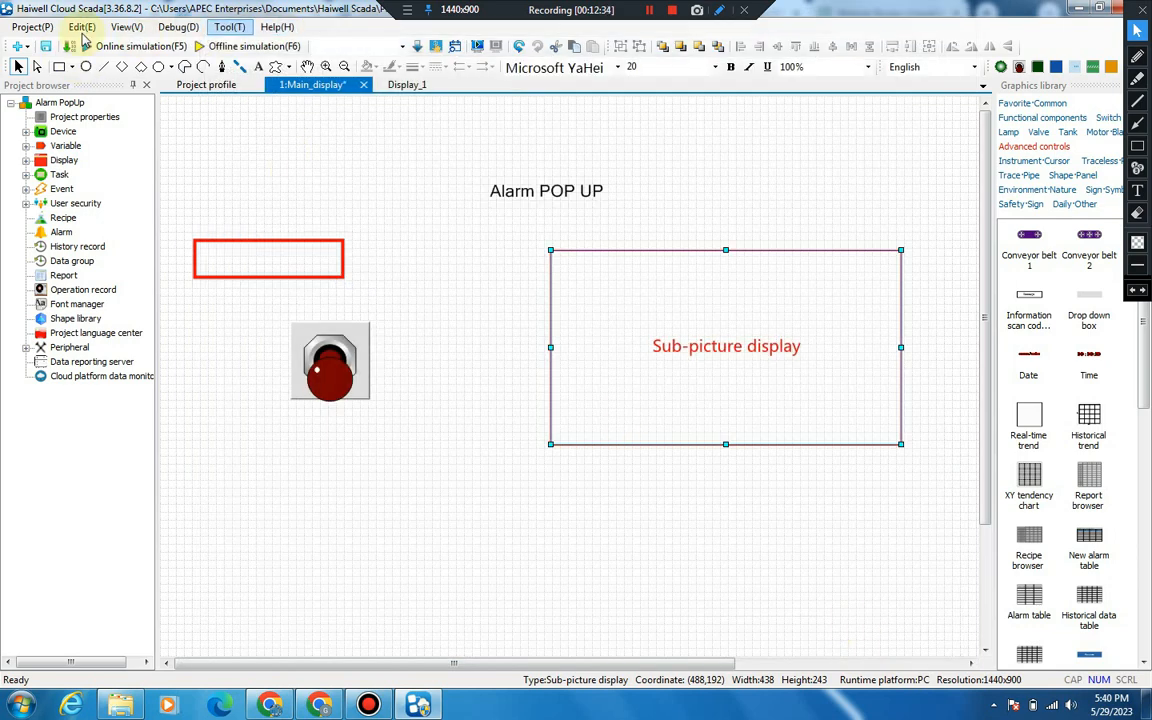
Run the project in offline simulation, postponing the software registration.
{"action": "left_click", "coordinate": [240, 48]}
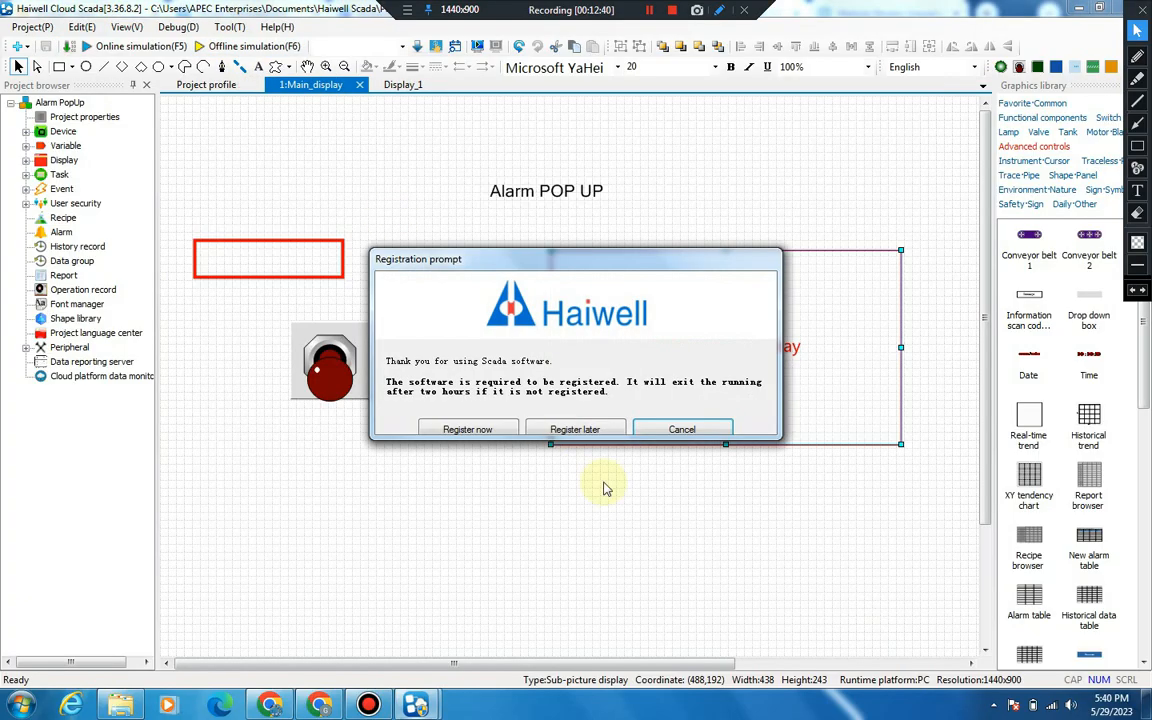
{"action": "left_click", "coordinate": [589, 431]}
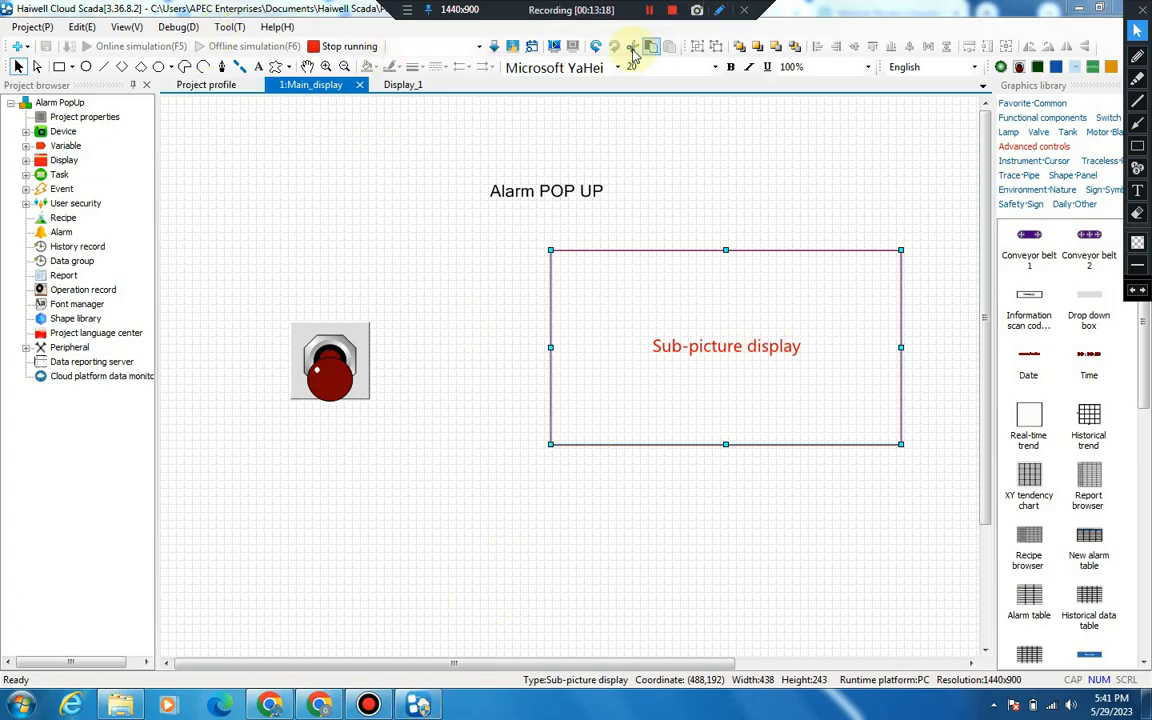
{"action": "left_click", "coordinate": [649, 12]}
{"action": "left_click", "coordinate": [651, 11]}
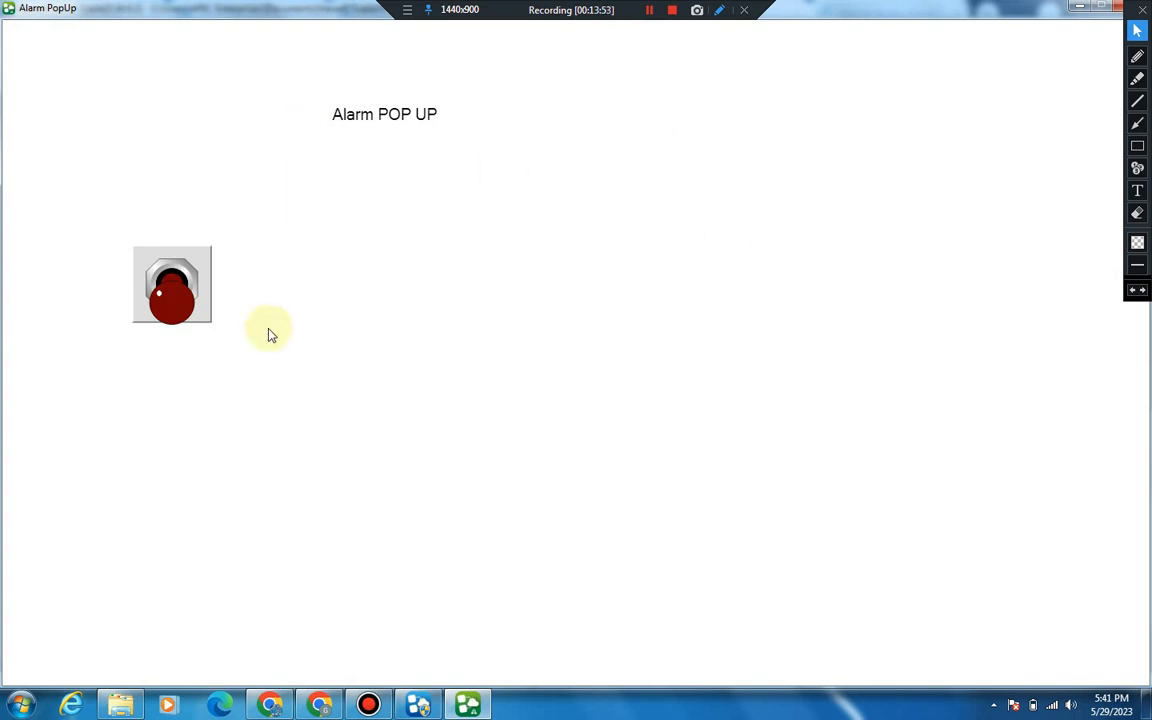
Turn the switch on and off three times to test the alarm pop-up, and close the simulation, keeping the current Windows color scheme.
{"action": "left_click", "coordinate": [160, 291]}
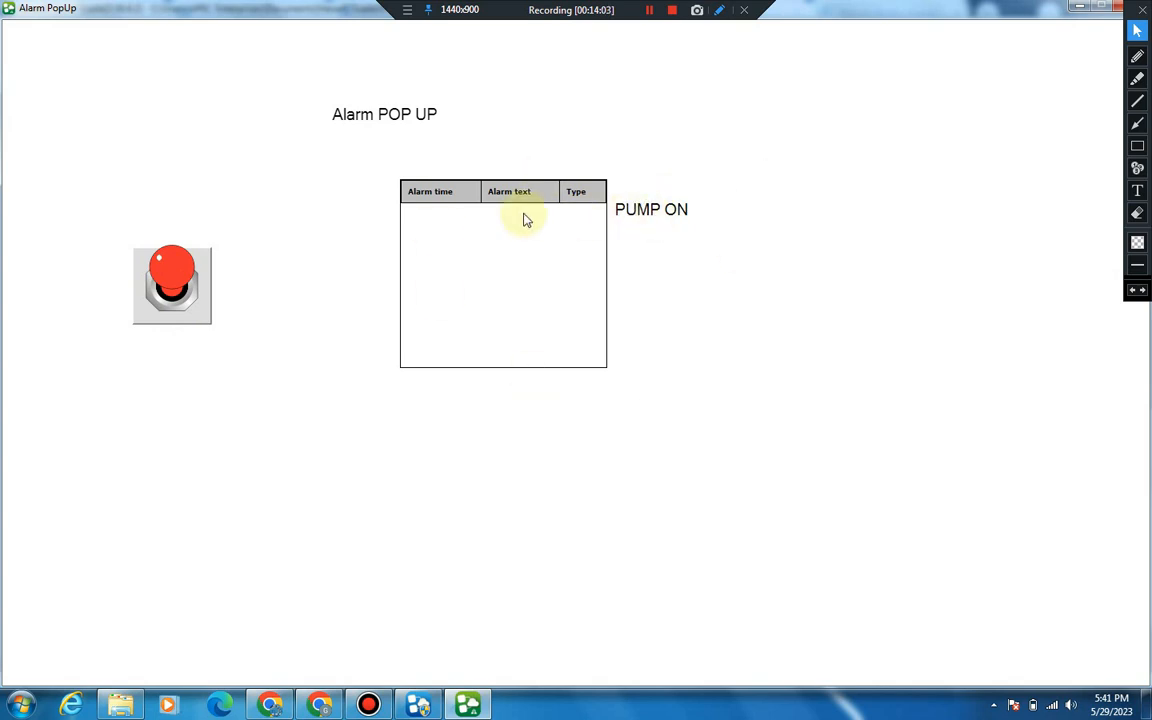
{"action": "left_click", "coordinate": [171, 276]}
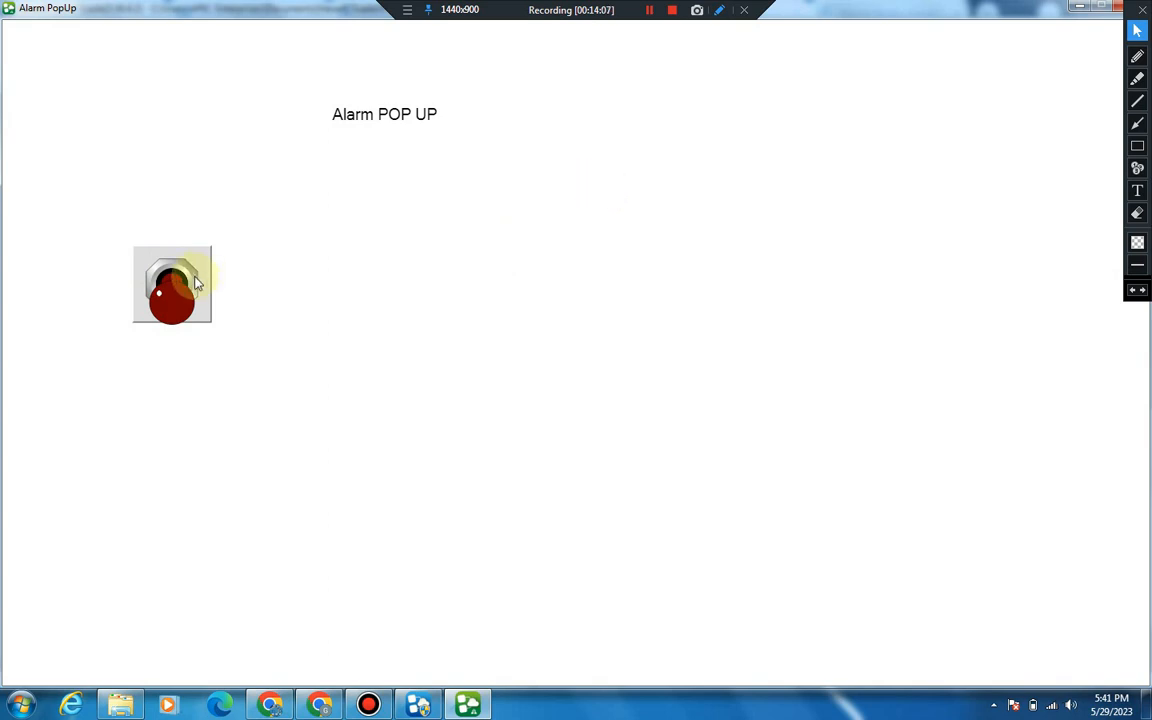
{"action": "left_click", "coordinate": [197, 283]}
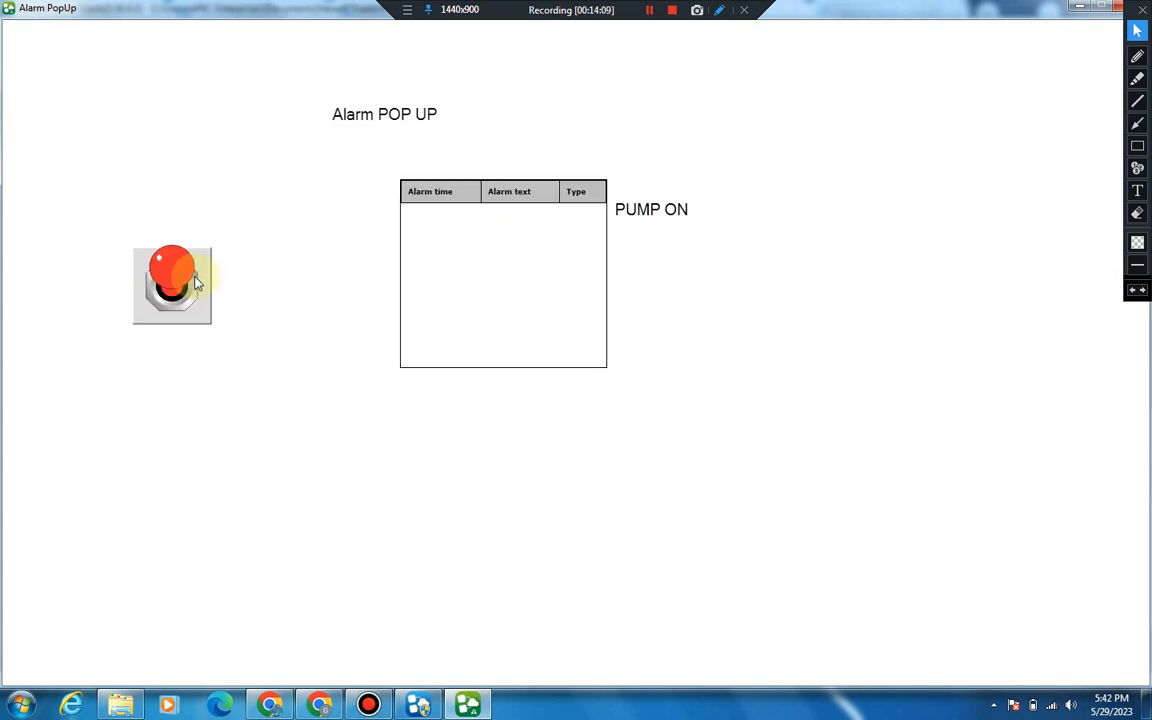
{"action": "left_click", "coordinate": [197, 283]}
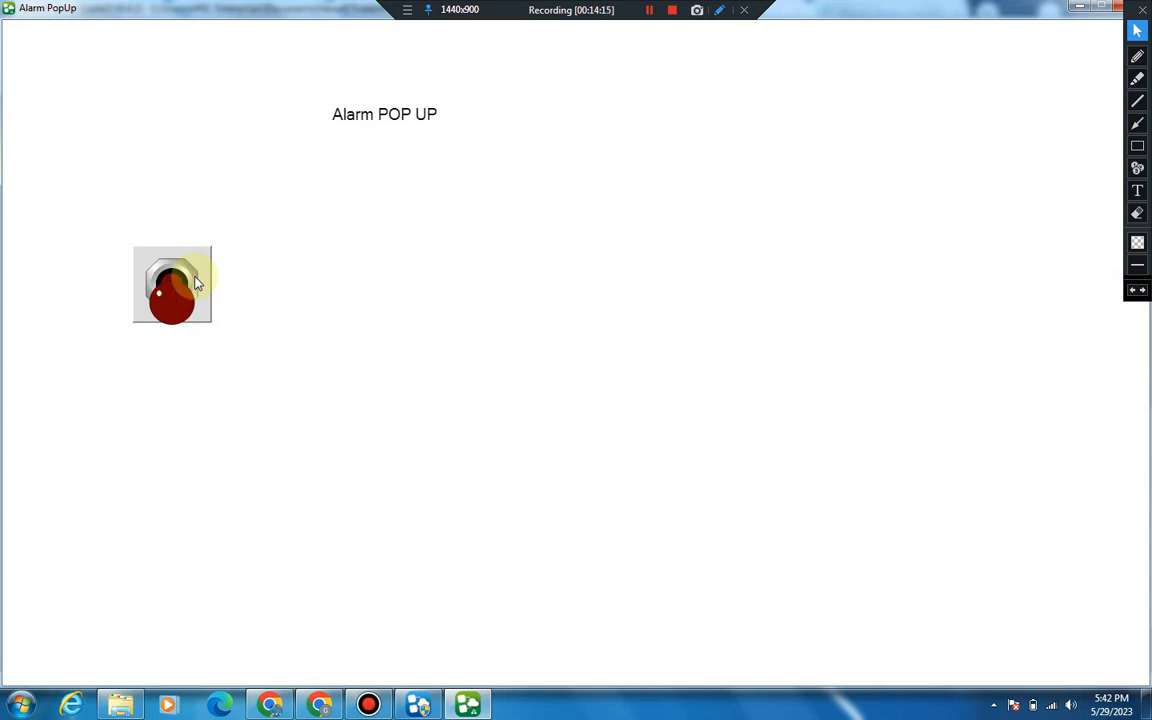
{"action": "left_click", "coordinate": [197, 283]}
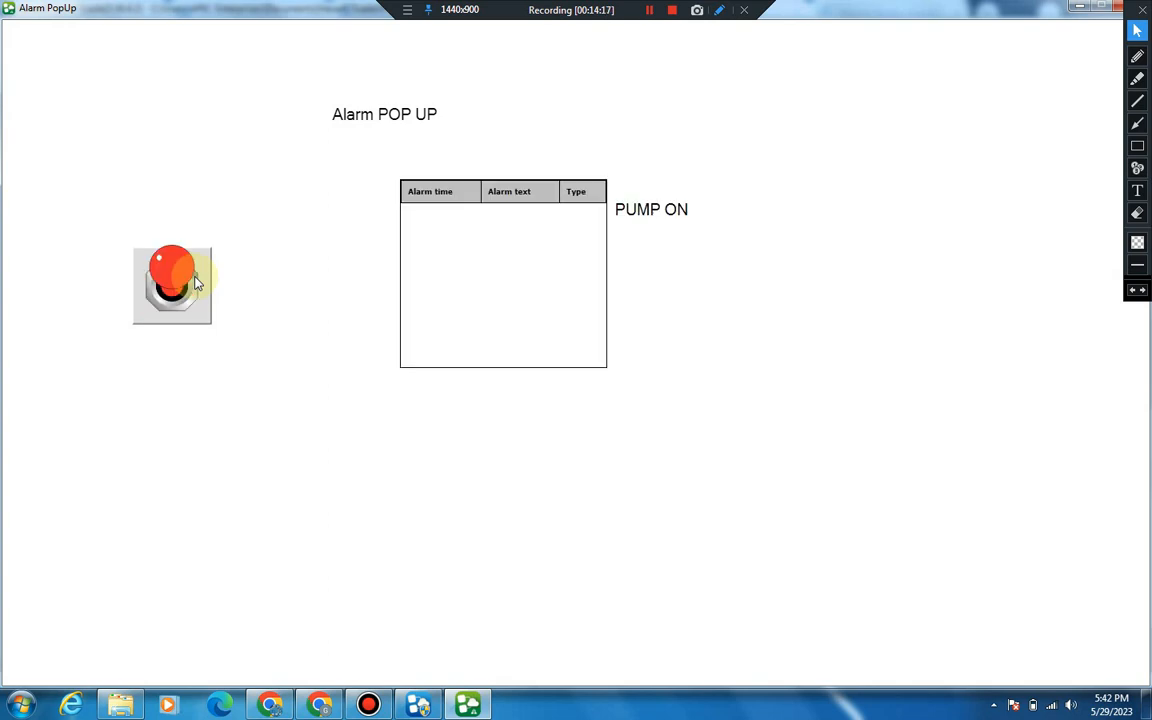
{"action": "left_click", "coordinate": [197, 283]}
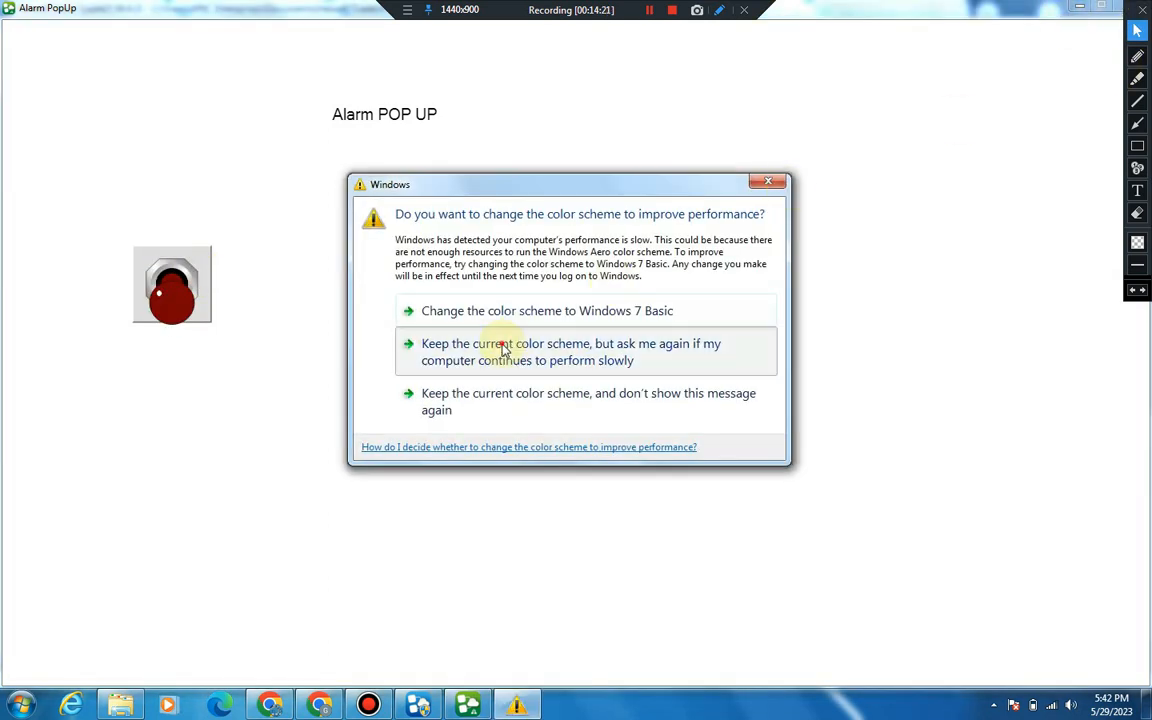
{"action": "left_click", "coordinate": [503, 347]}
{"action": "left_click", "coordinate": [1118, 8]}
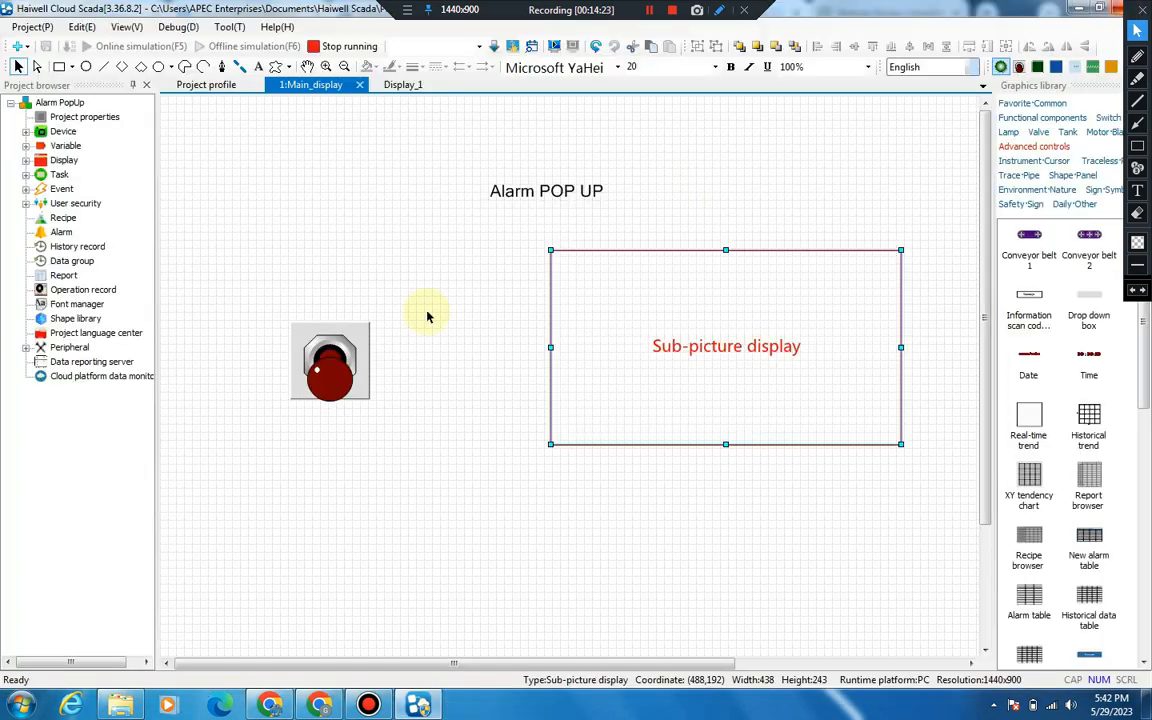
Set the iws2020 image from the Downloads folder as the background picture of Main_display.
{"action": "right_click", "coordinate": [382, 227]}
{"action": "key", "text": "Escape"}
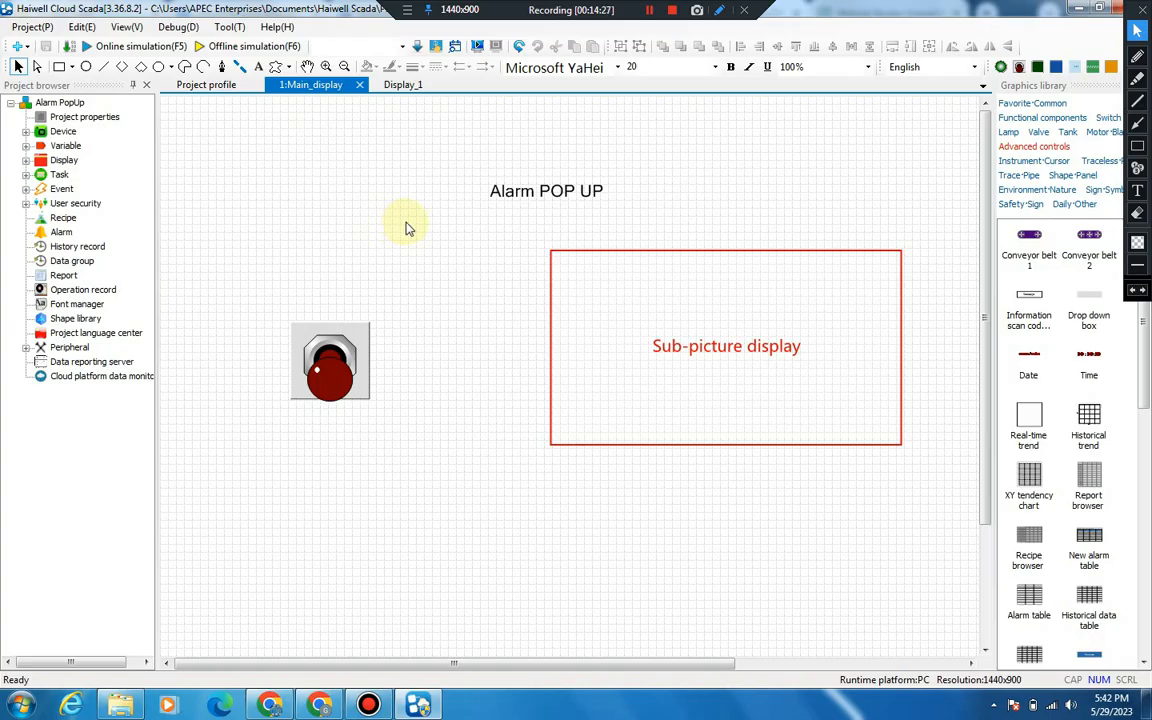
{"action": "double_click", "coordinate": [405, 228]}
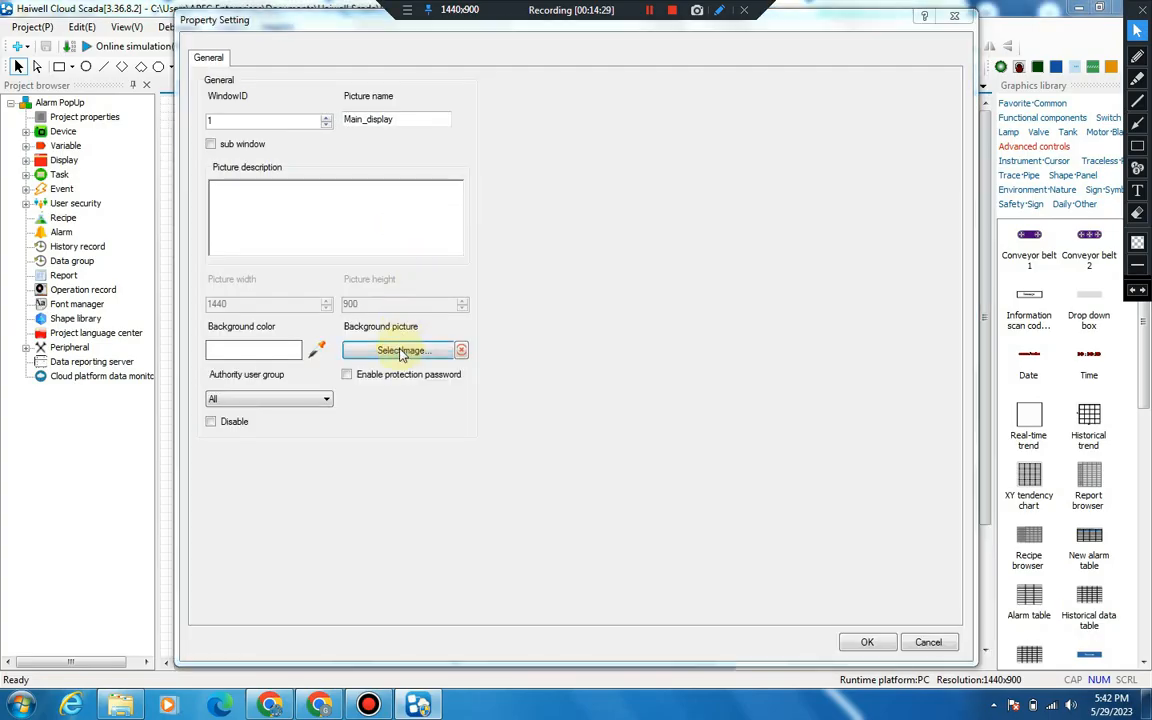
{"action": "left_click", "coordinate": [401, 352]}
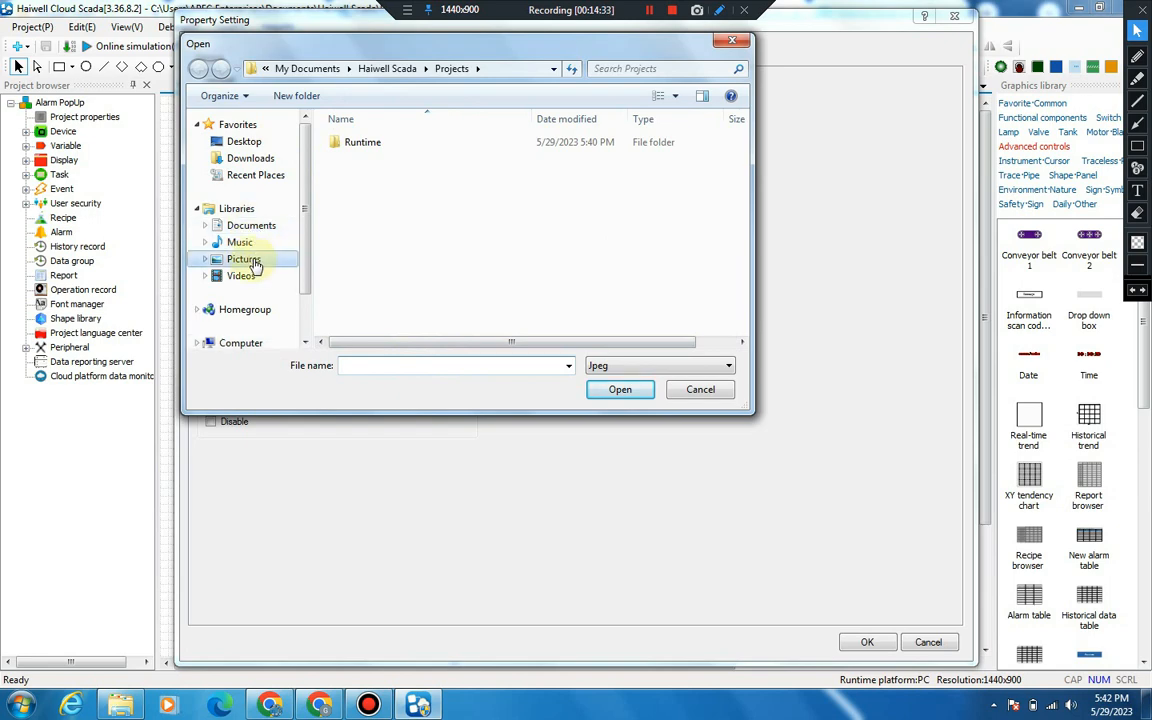
{"action": "left_click", "coordinate": [244, 260]}
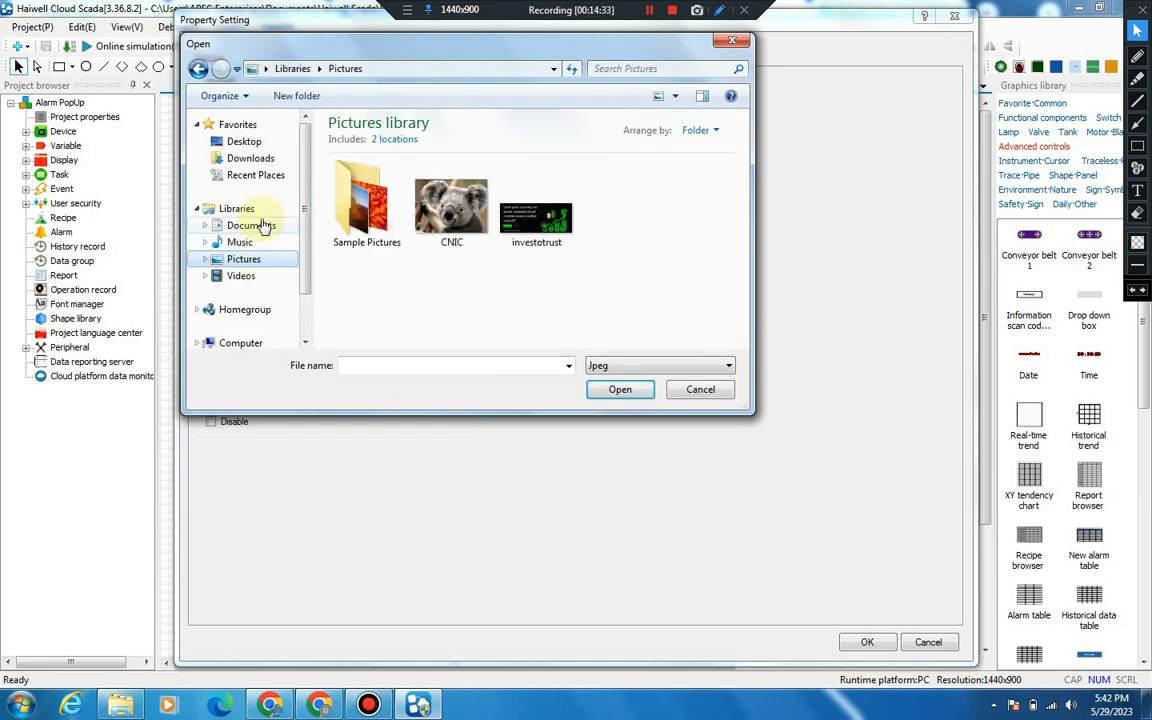
{"action": "left_click", "coordinate": [258, 158]}
{"action": "left_click", "coordinate": [621, 262]}
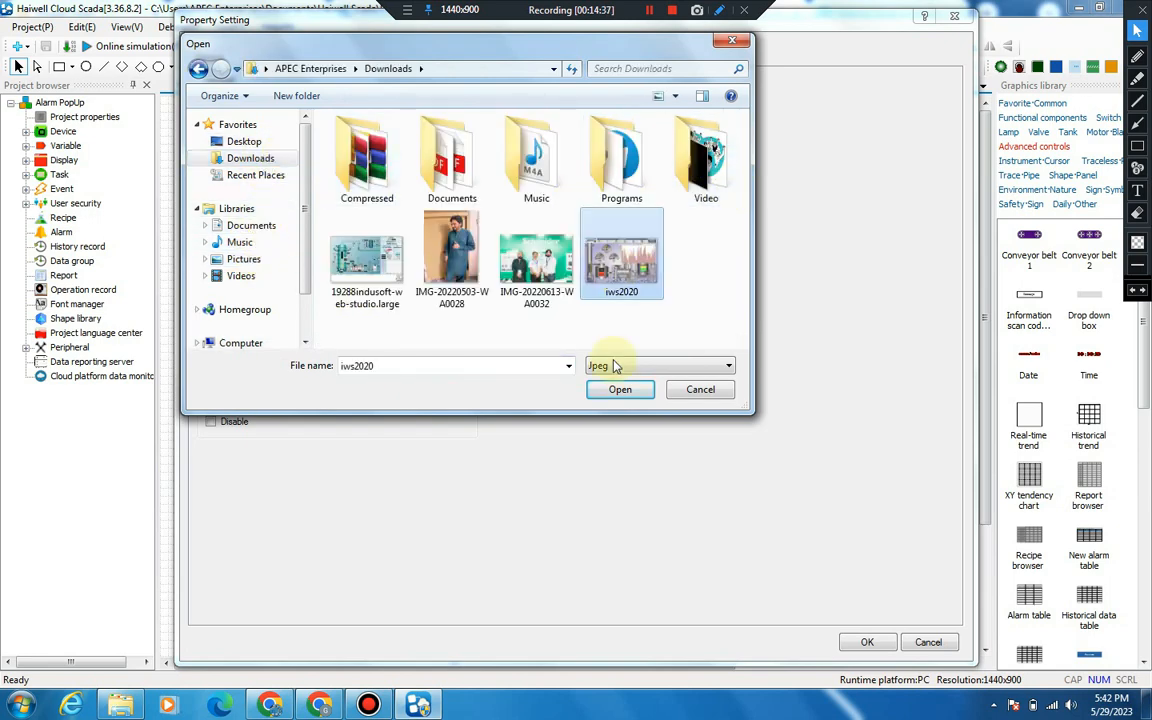
{"action": "left_click", "coordinate": [620, 389]}
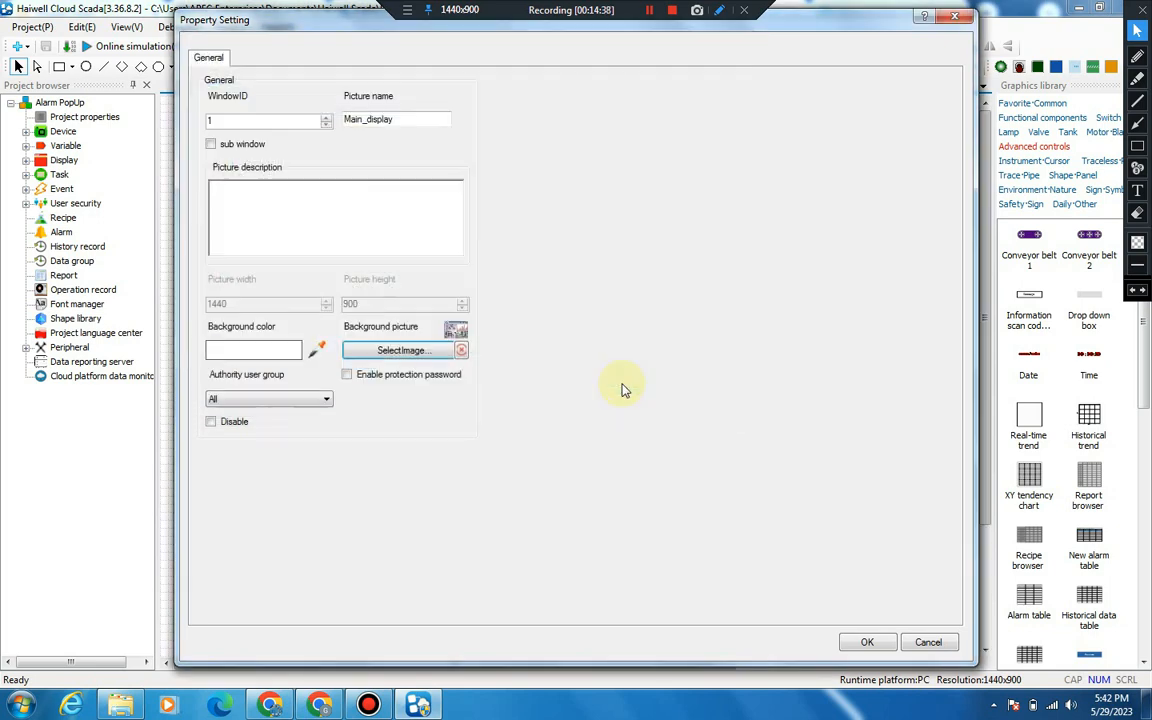
{"action": "left_click", "coordinate": [866, 644]}
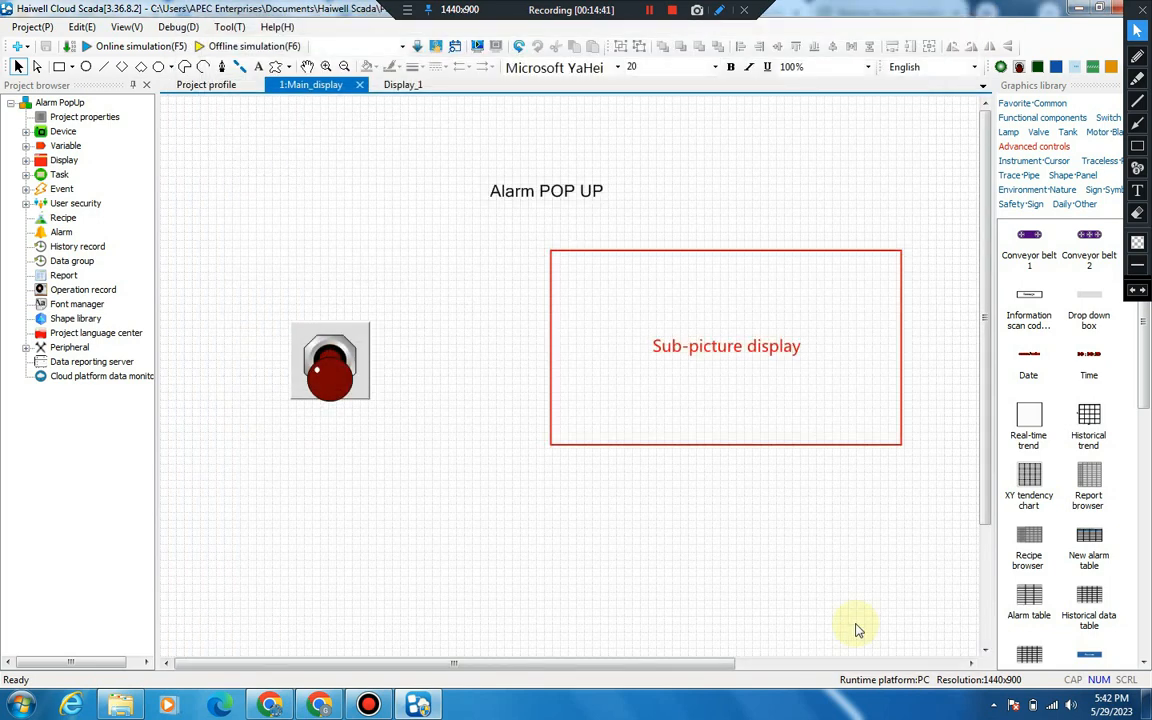